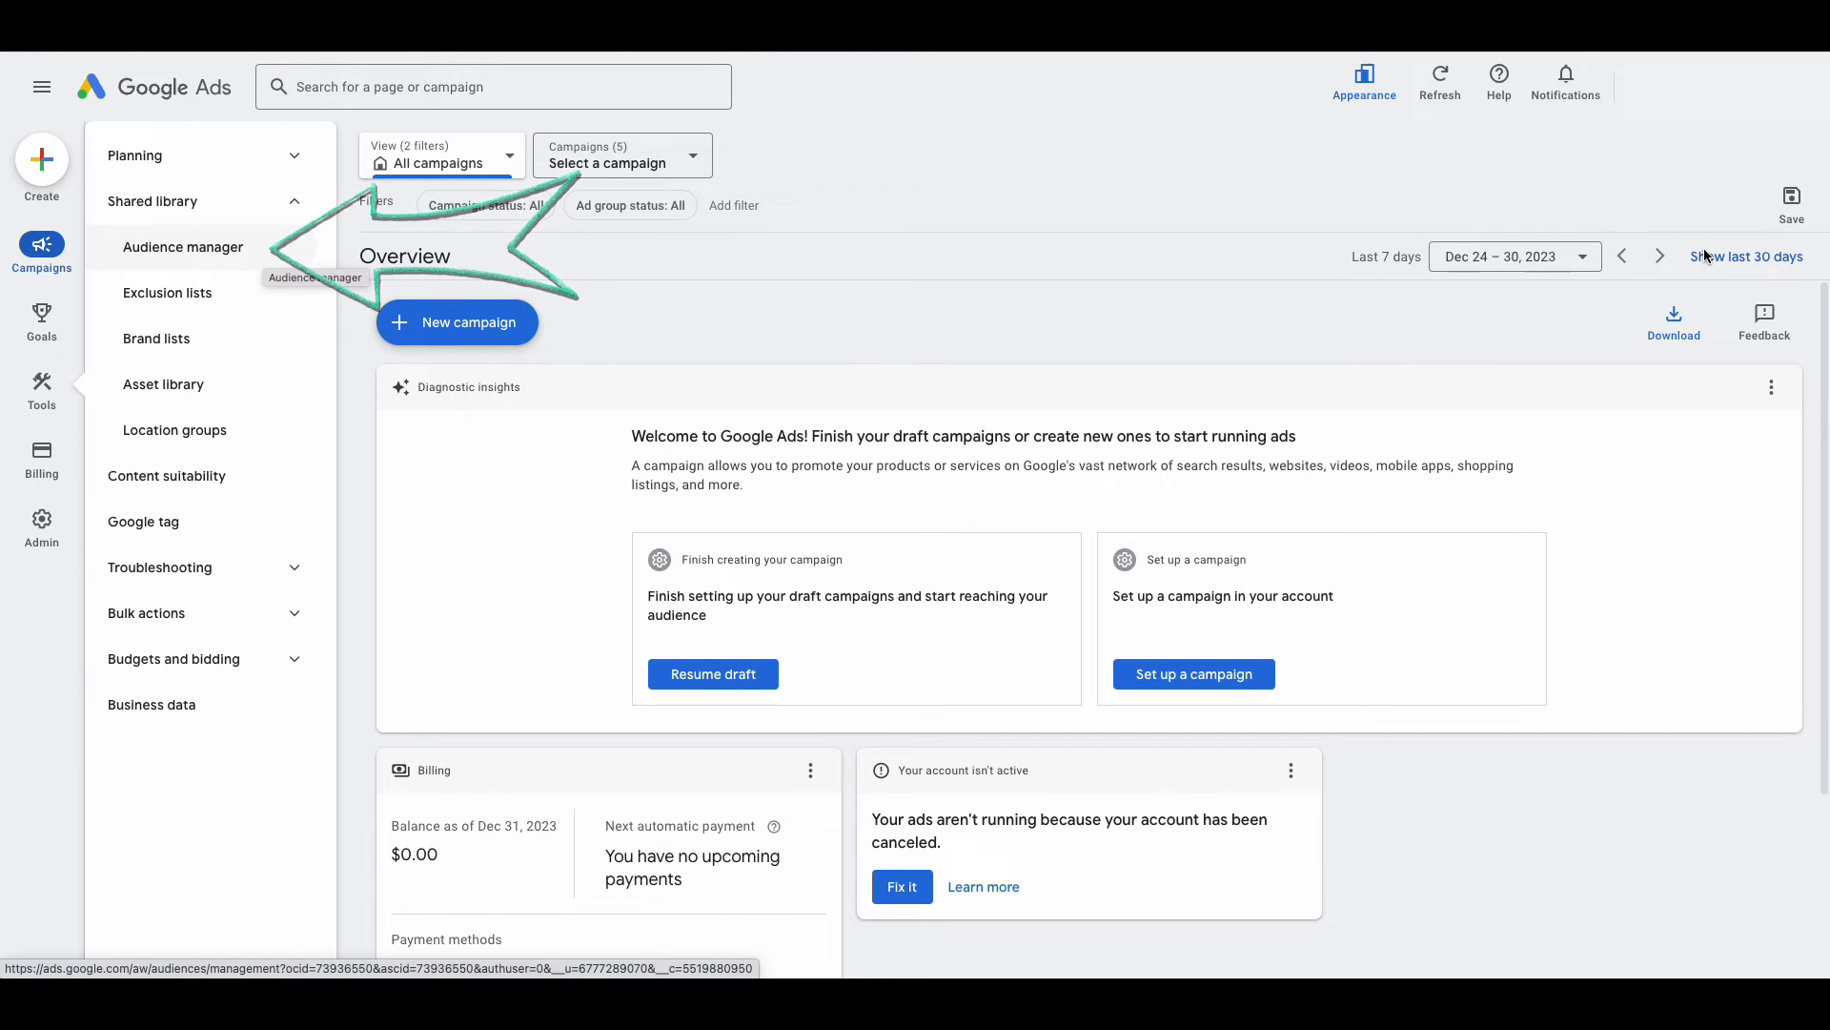
Open the Audience manager and begin a new Website visitors segment from the + menu
key(Return)
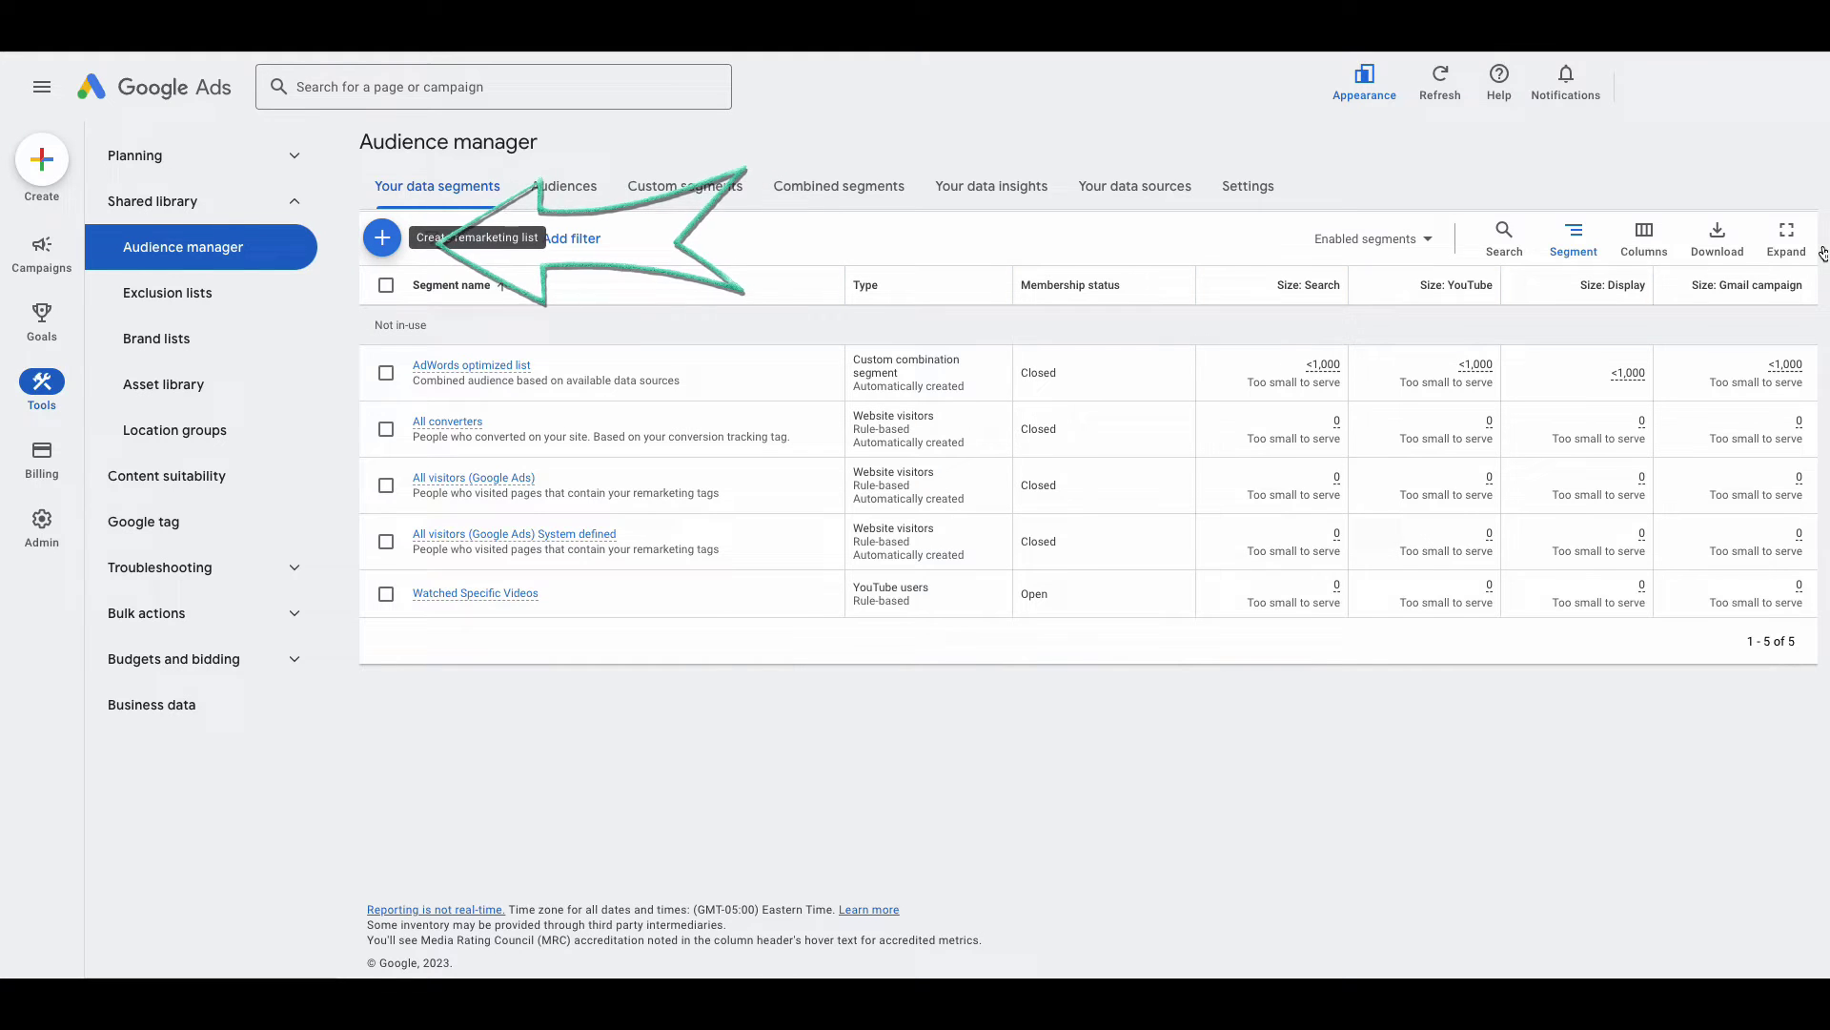
click(381, 239)
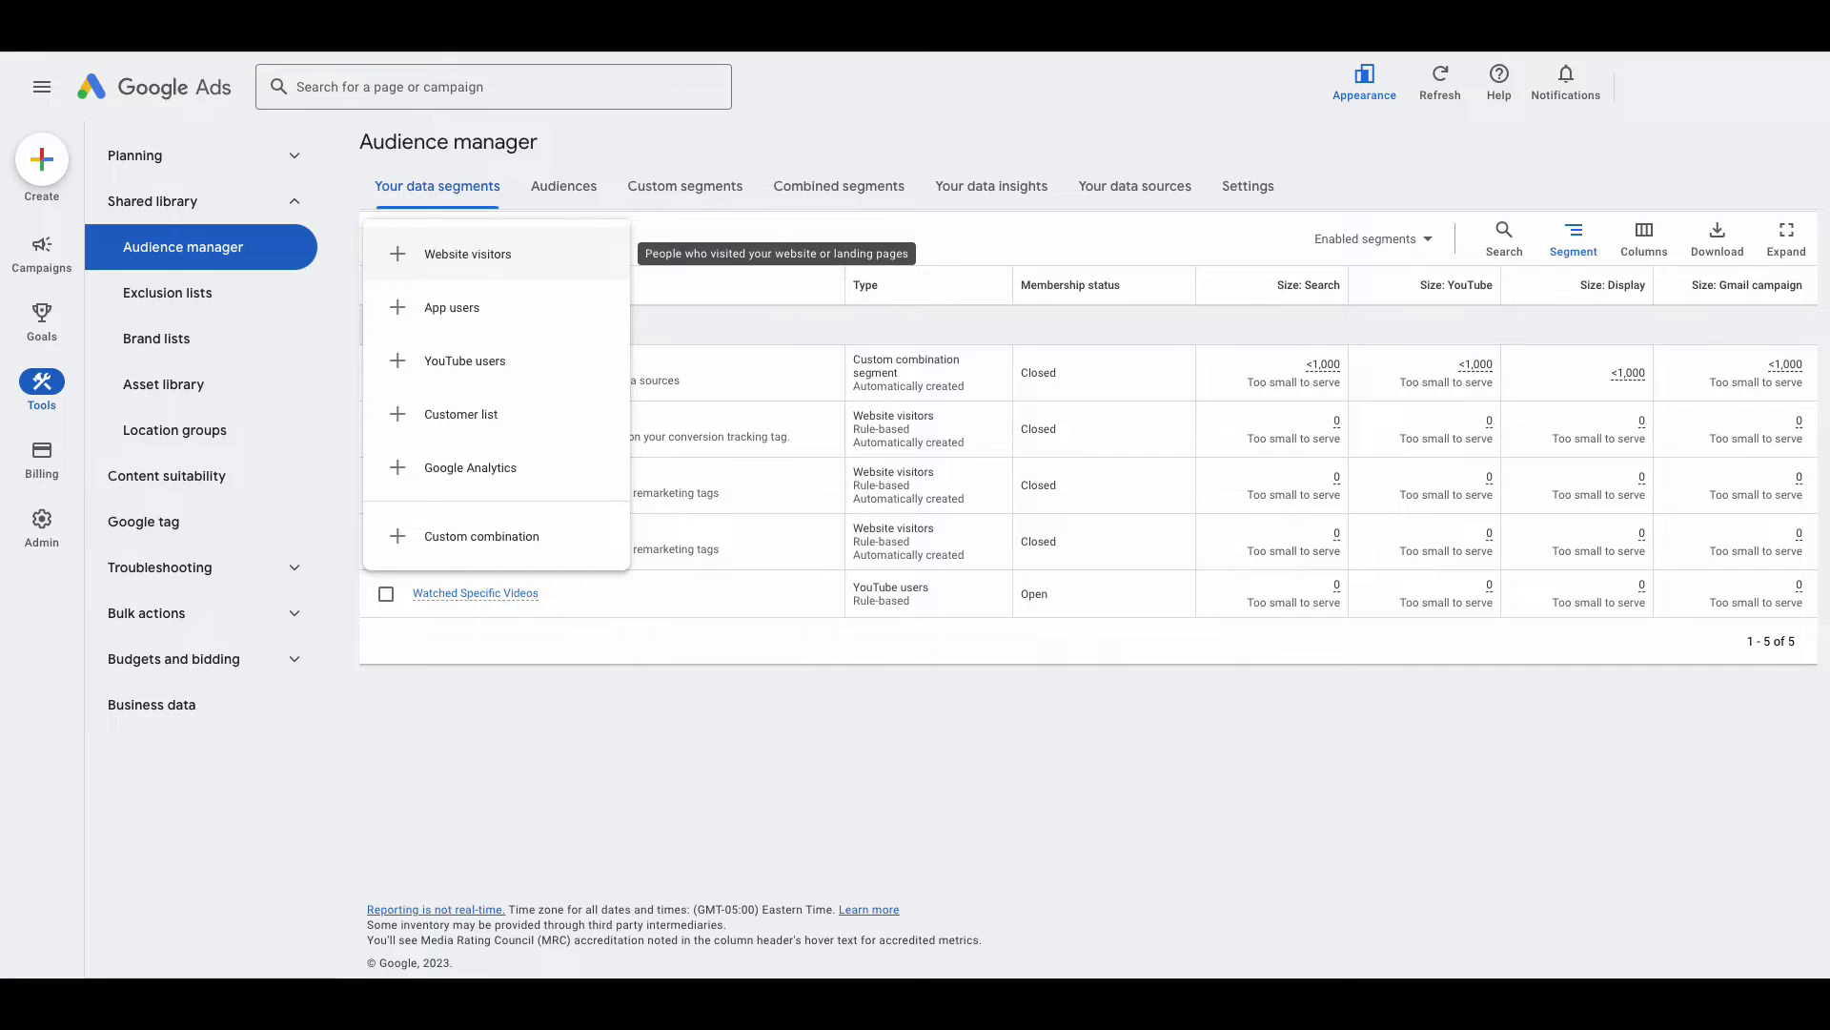
click(544, 254)
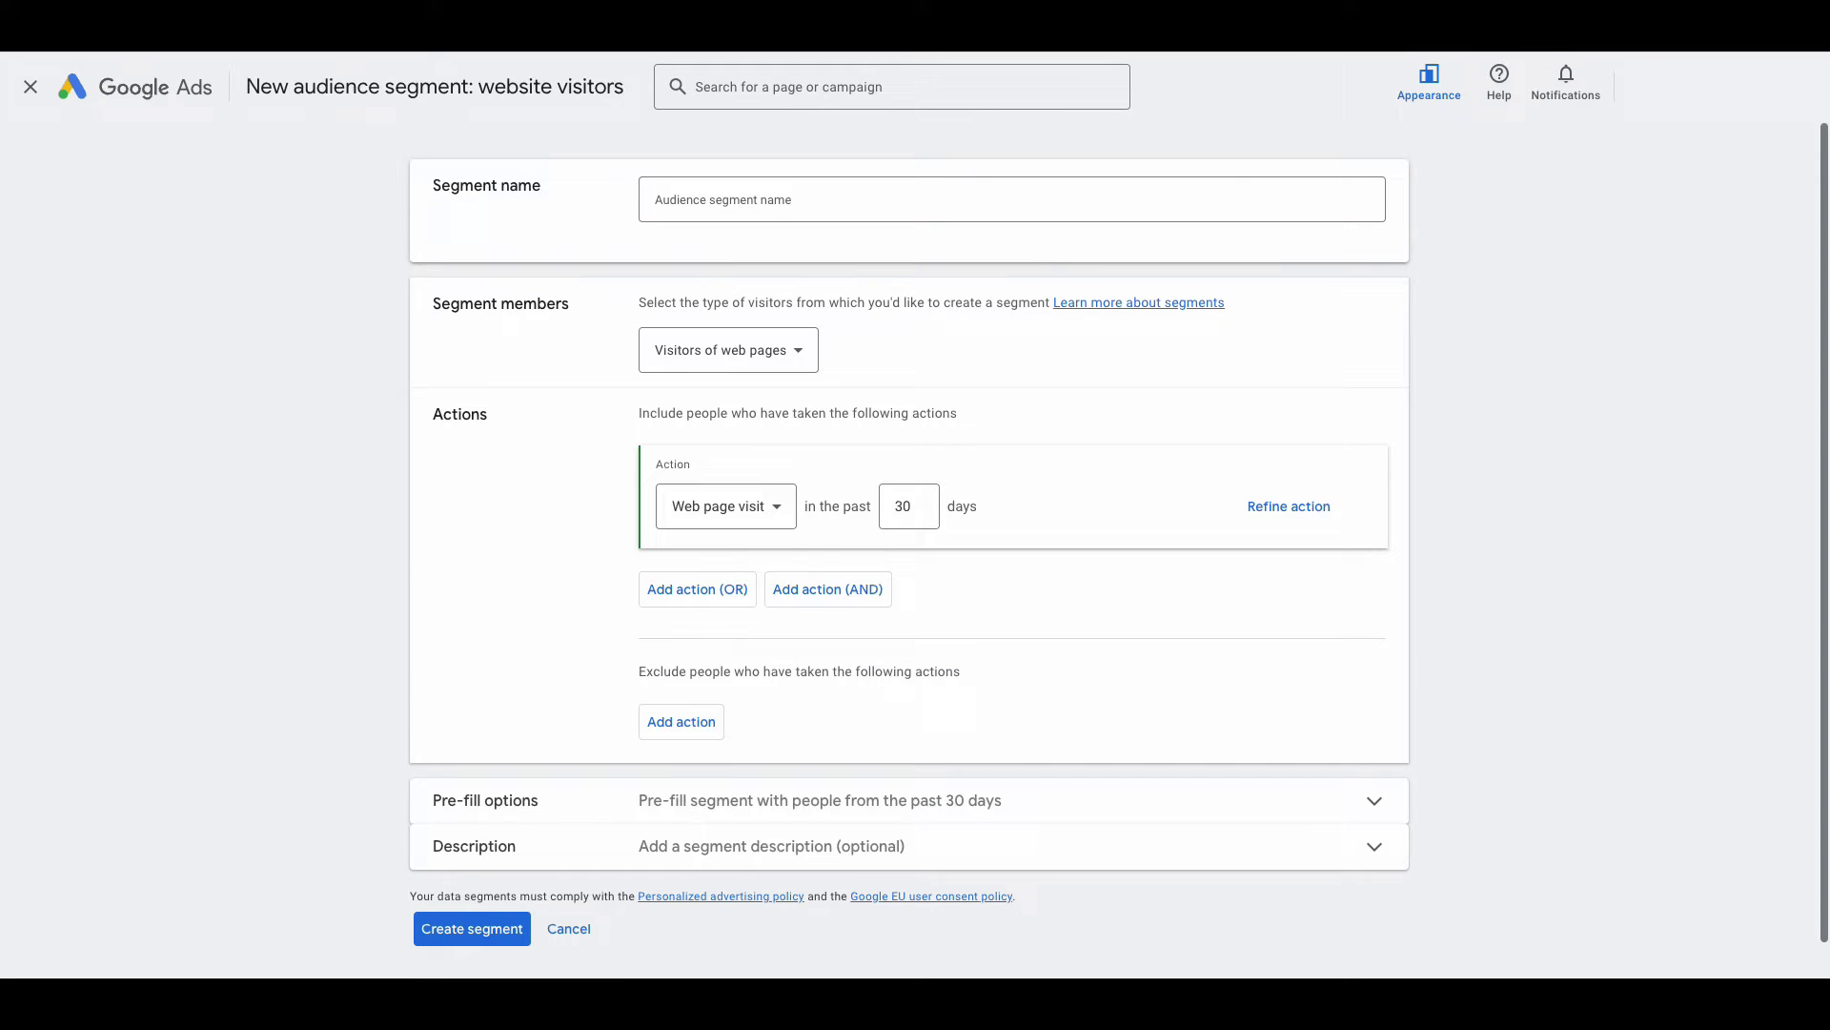
Name the segment 'All Website Visitors', leaving the members type unchanged
click(680, 201)
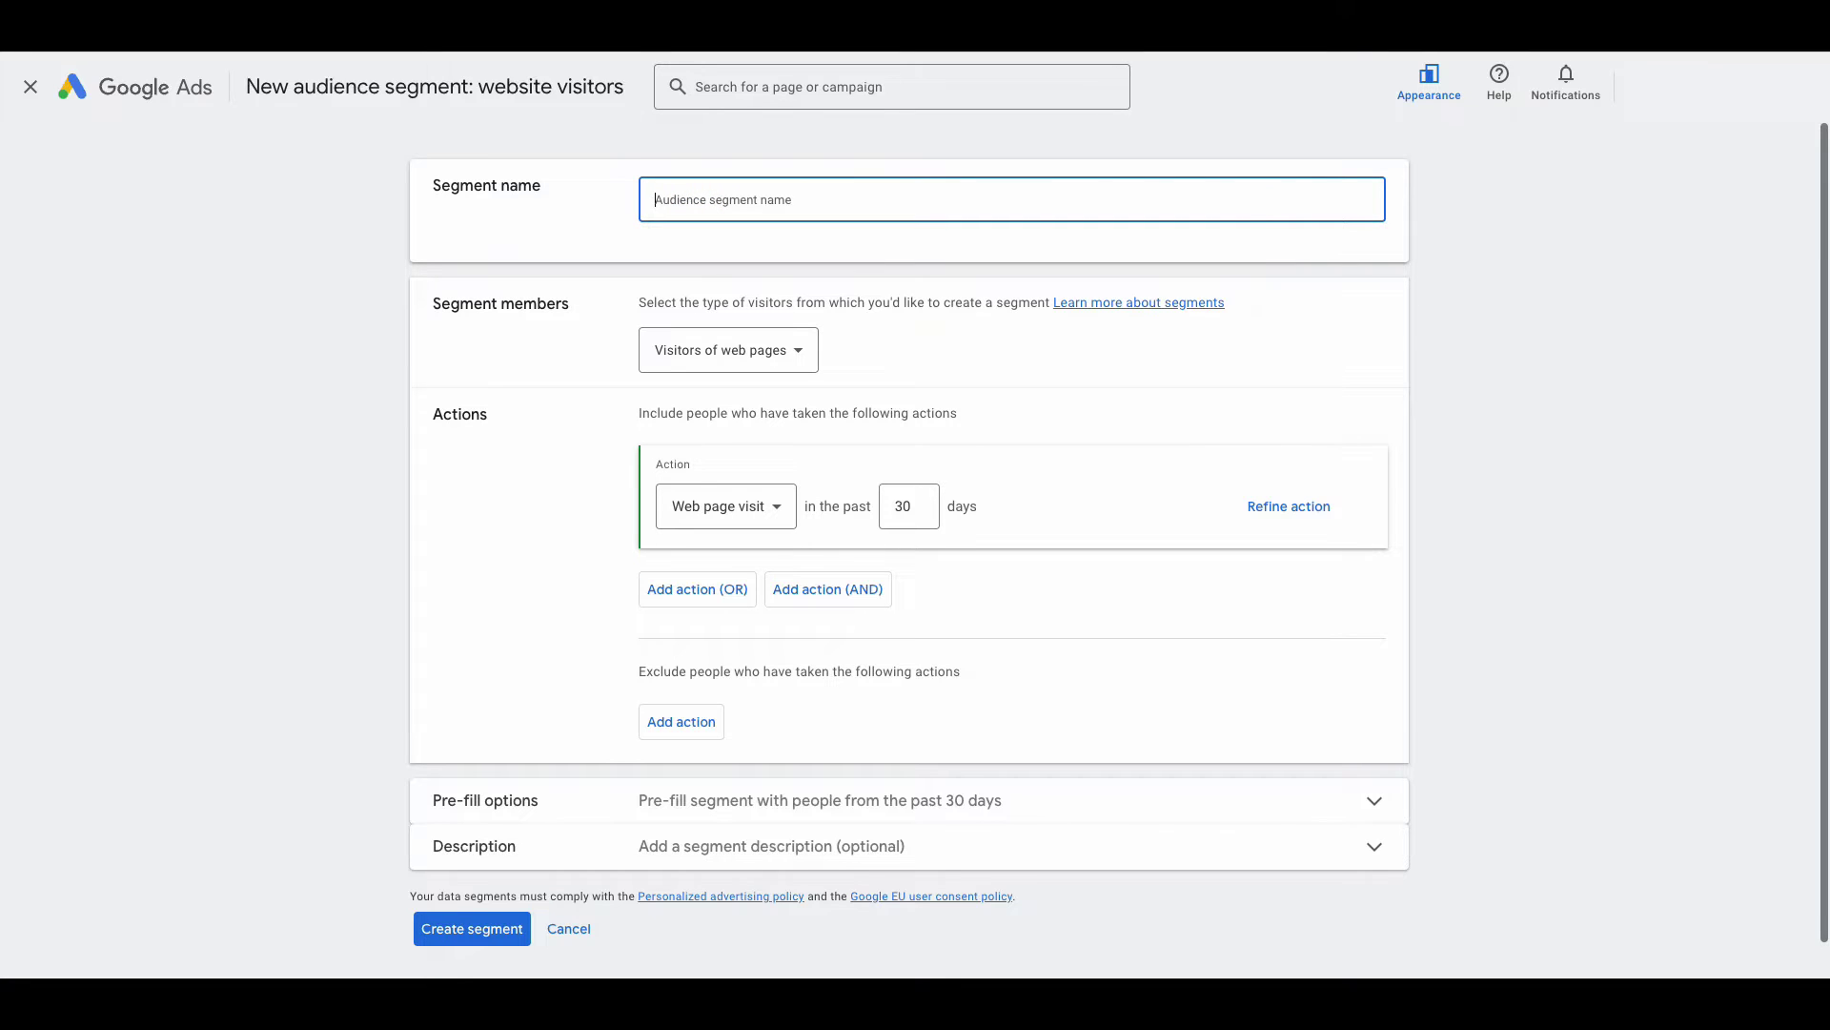
text(All Website Visitors)
click(730, 361)
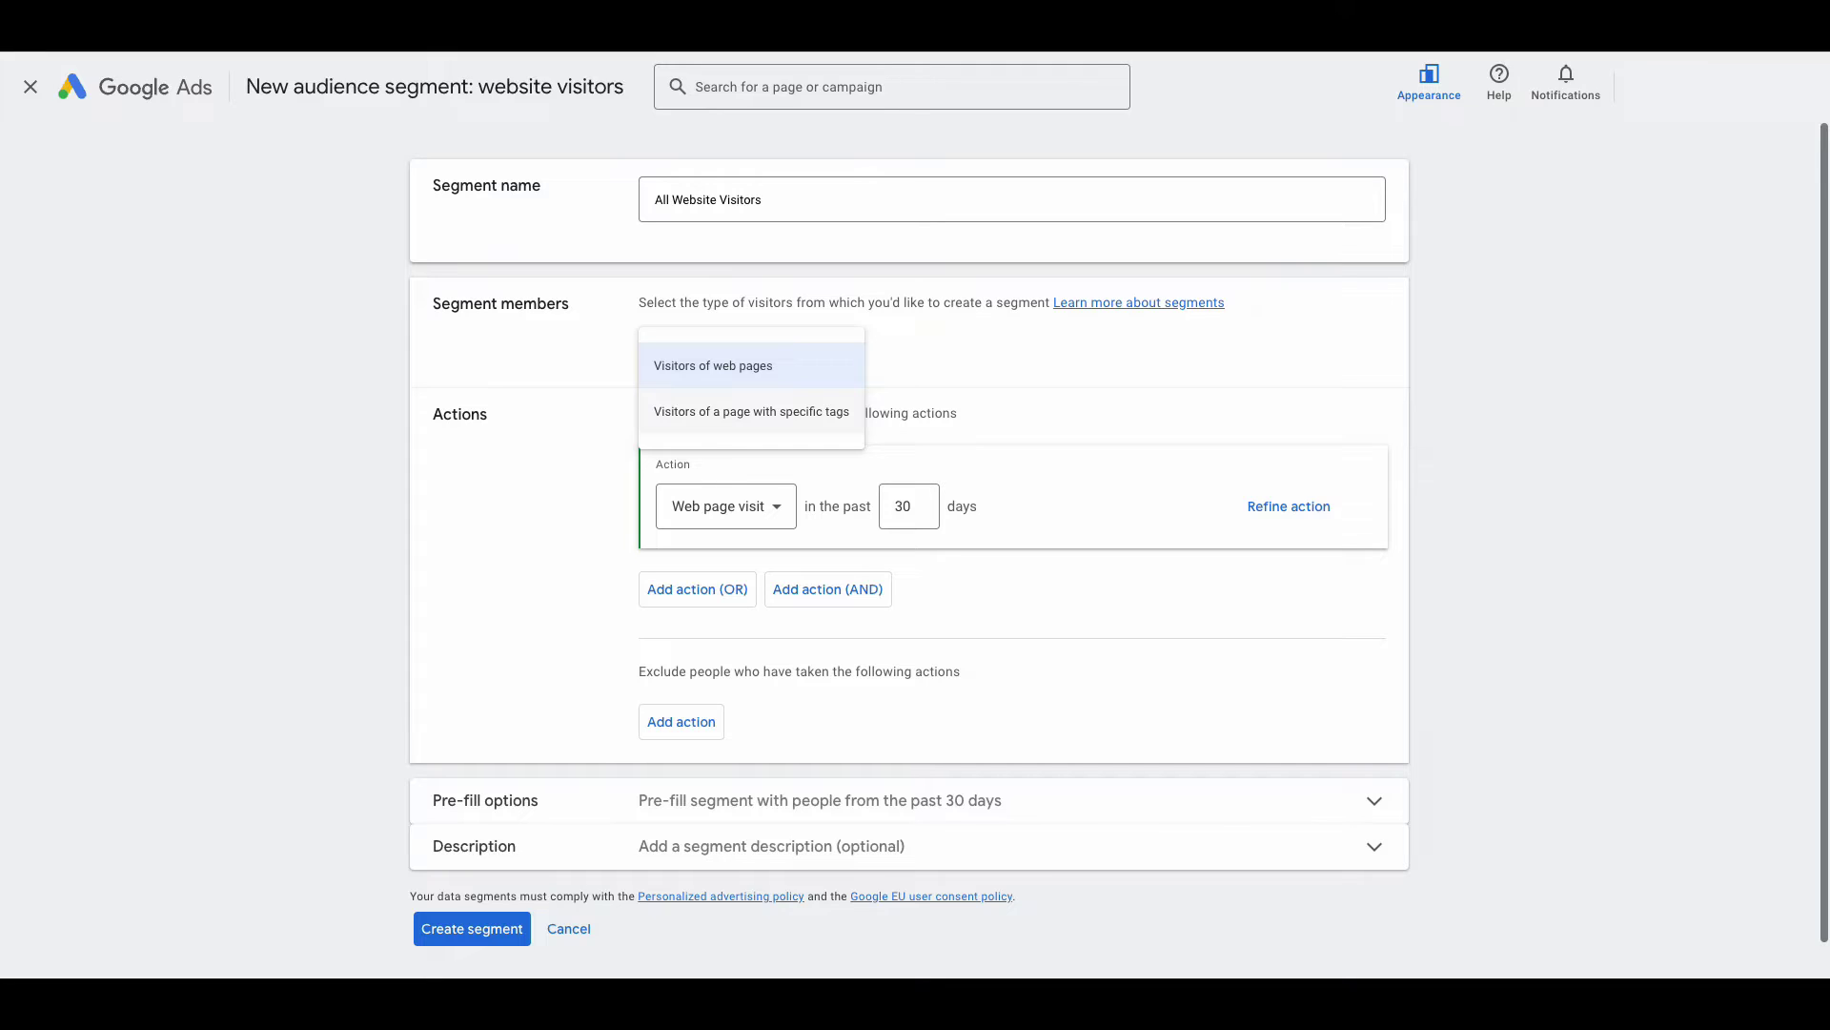
click(945, 360)
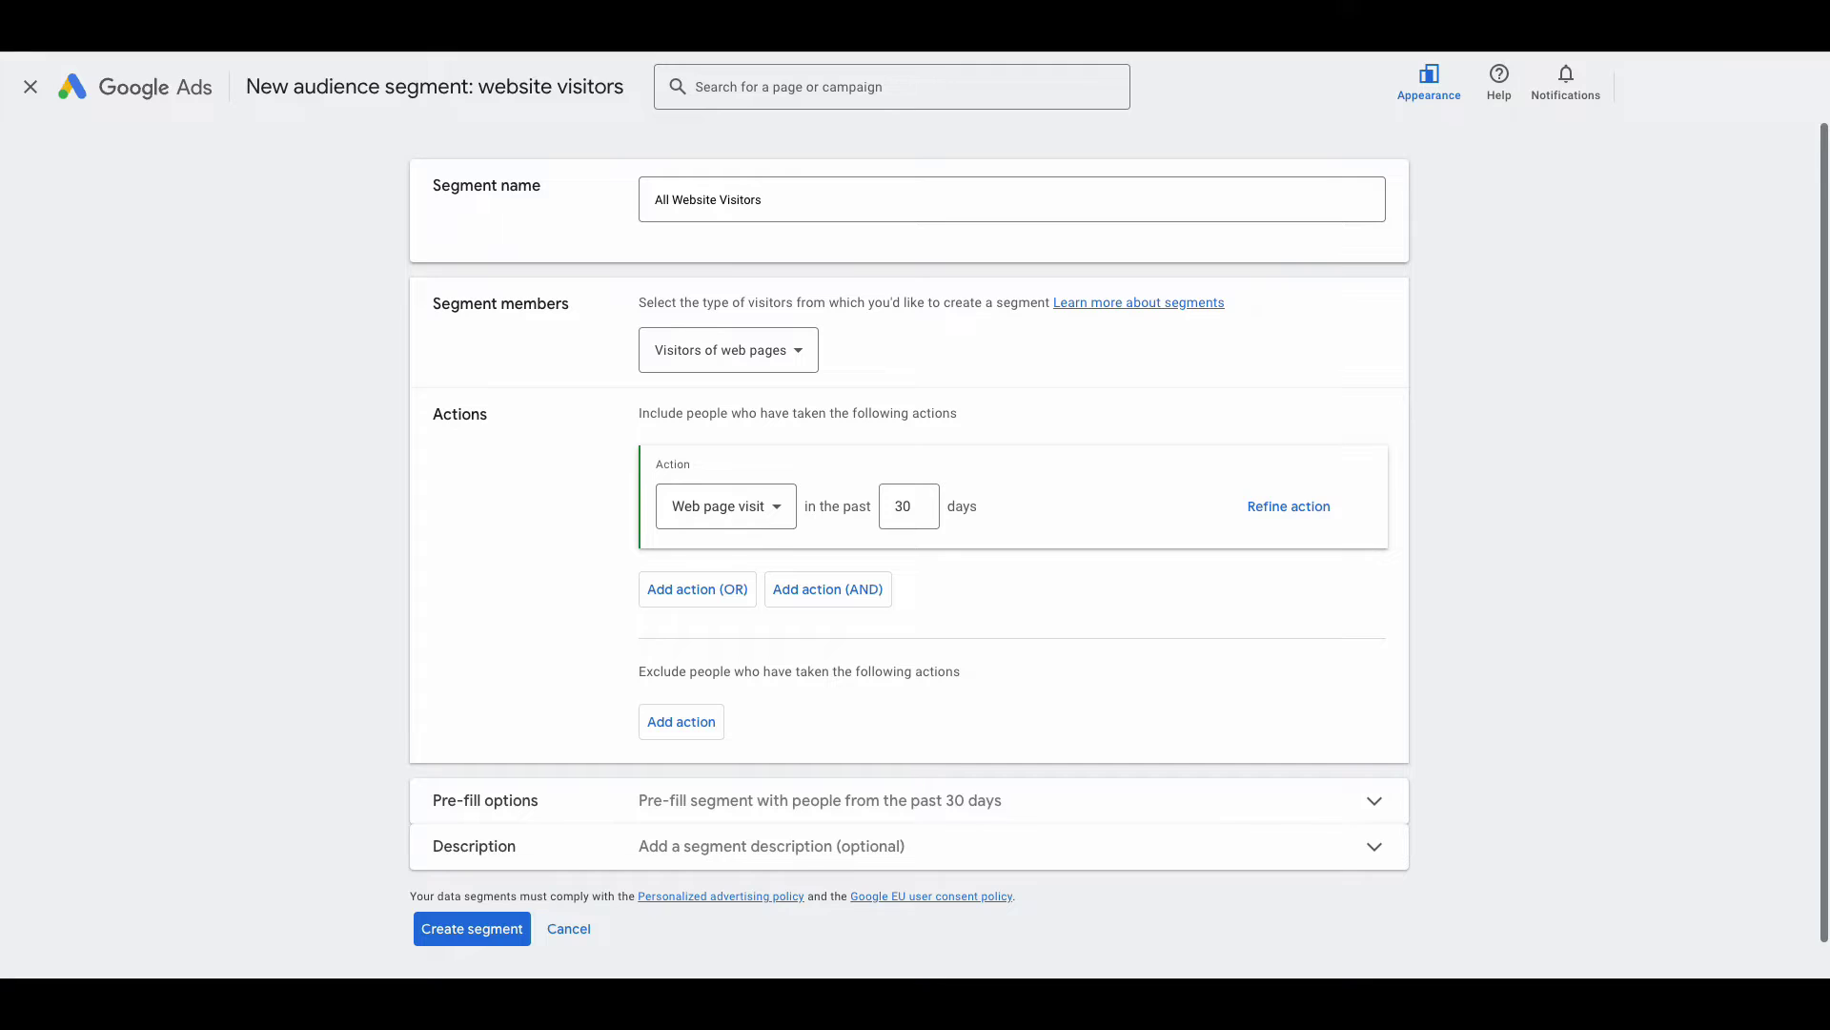
Keep the rule at web page visits within the past 30 days
double_click(906, 506)
text(14)
double_click(907, 503)
text(30)
click(752, 506)
click(994, 440)
scroll(915, 549, down, 1)
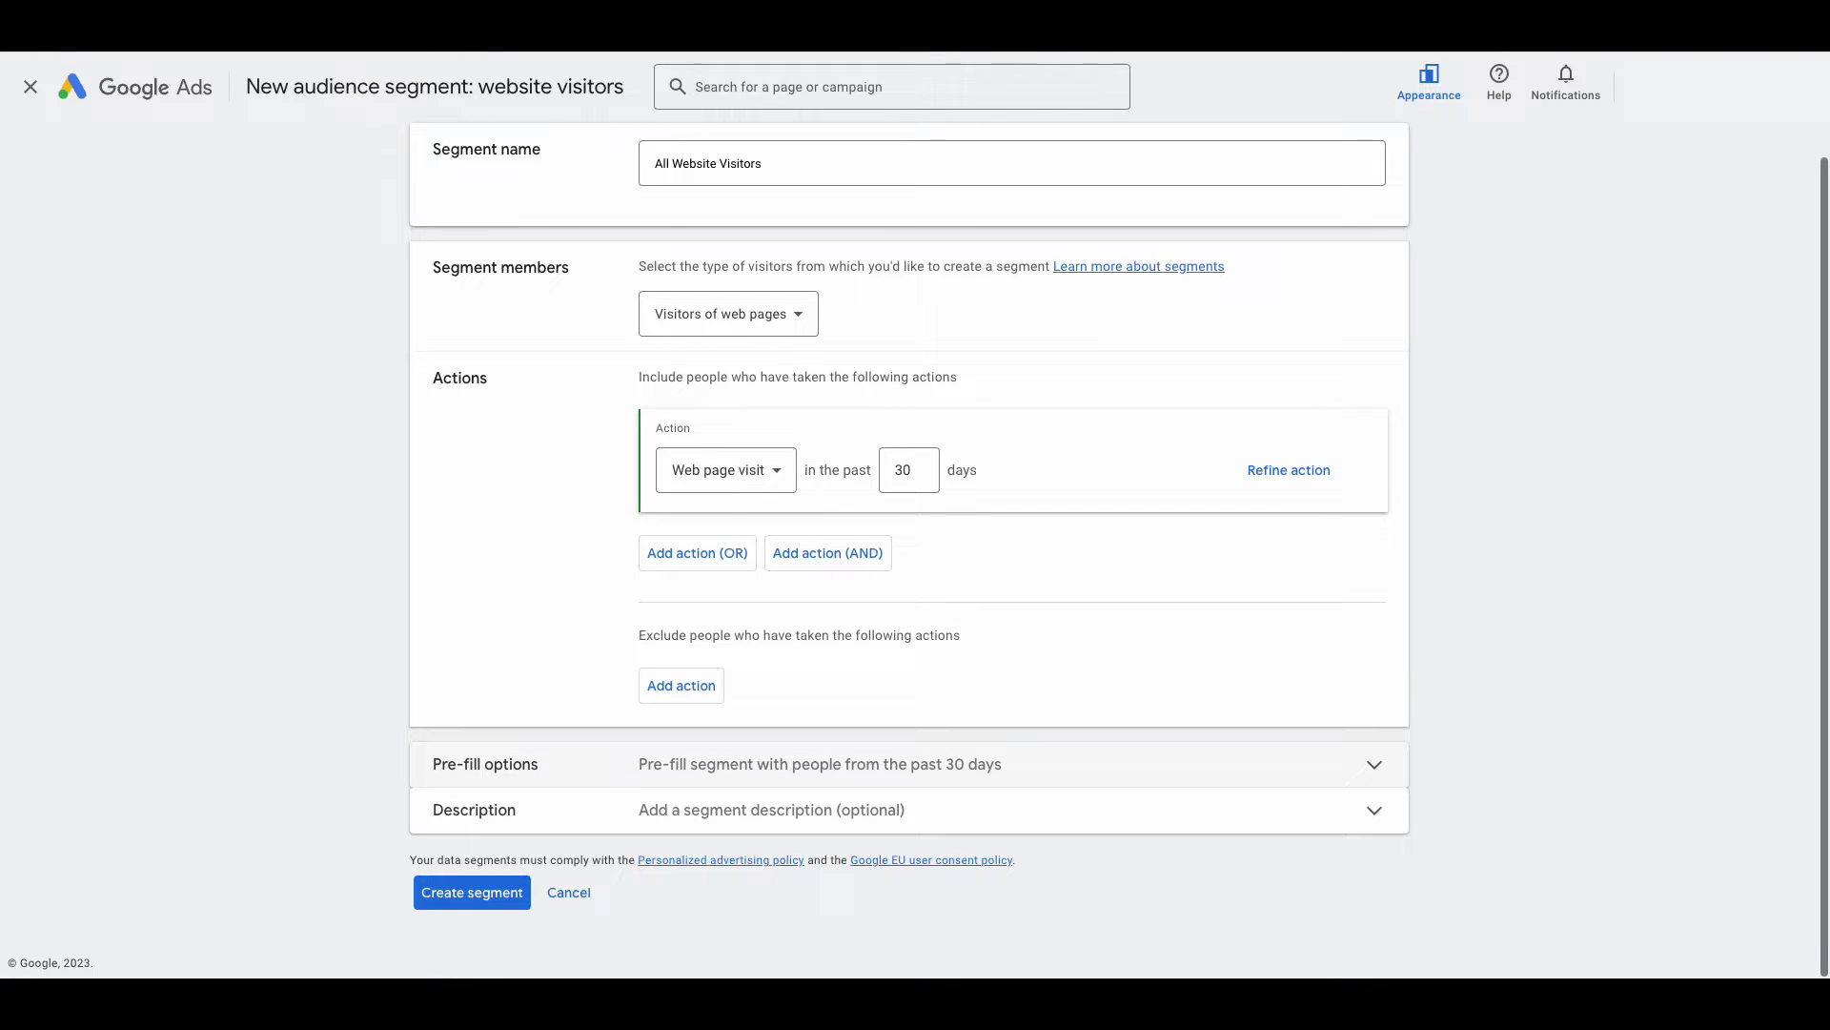
Keep the segment pre-filled with past visitors
click(777, 764)
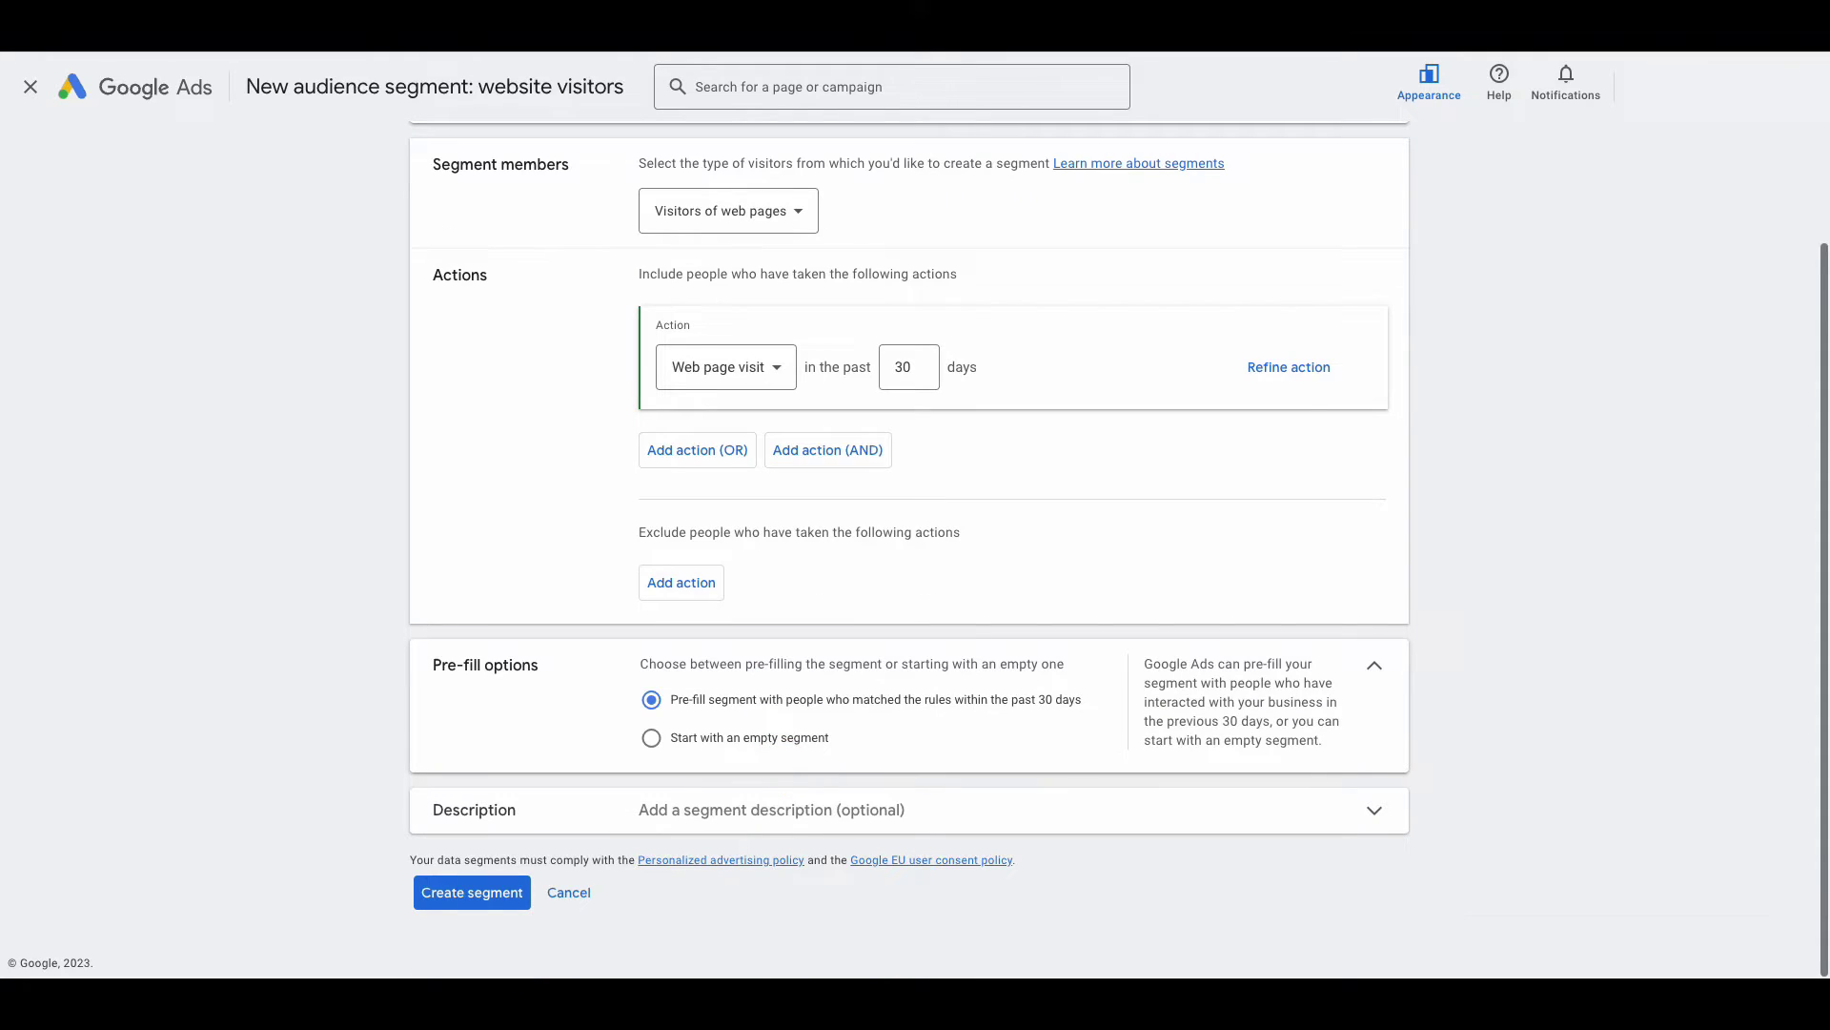
click(651, 737)
click(651, 699)
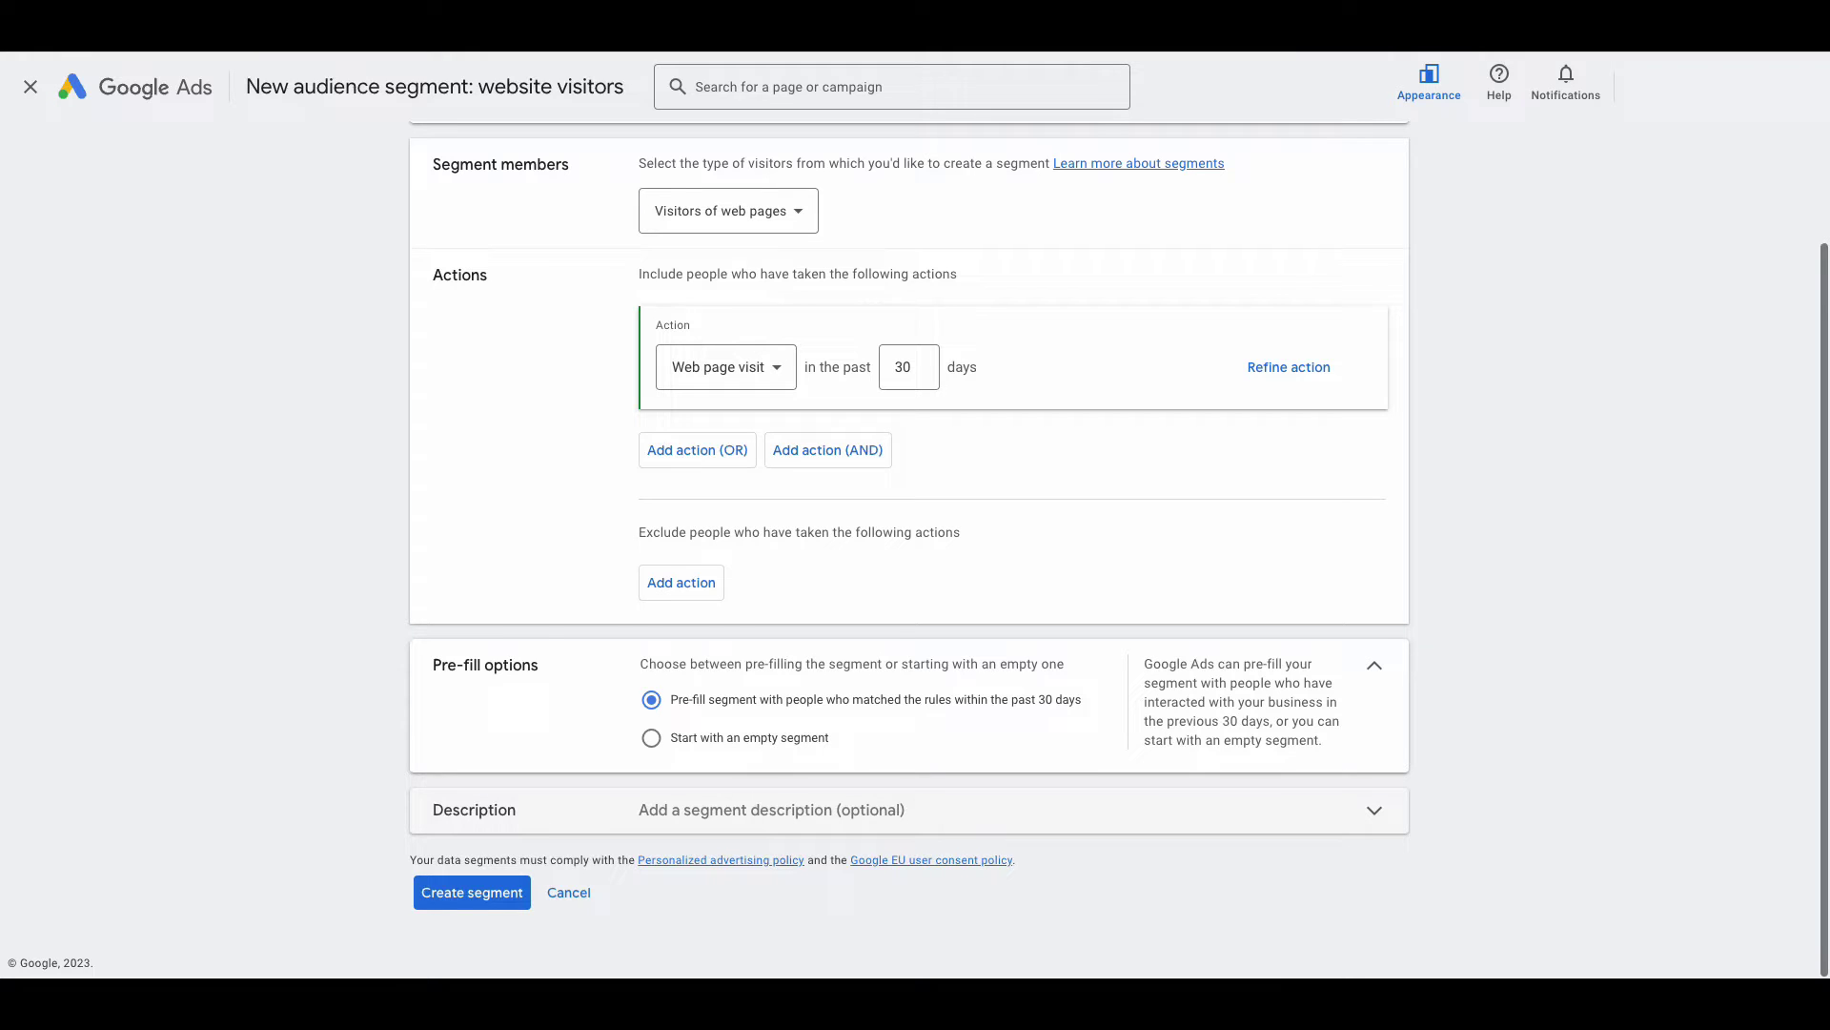
Describe it as 'All Website Visitors Within The Past 30 Days' and create the segment
click(816, 809)
click(750, 869)
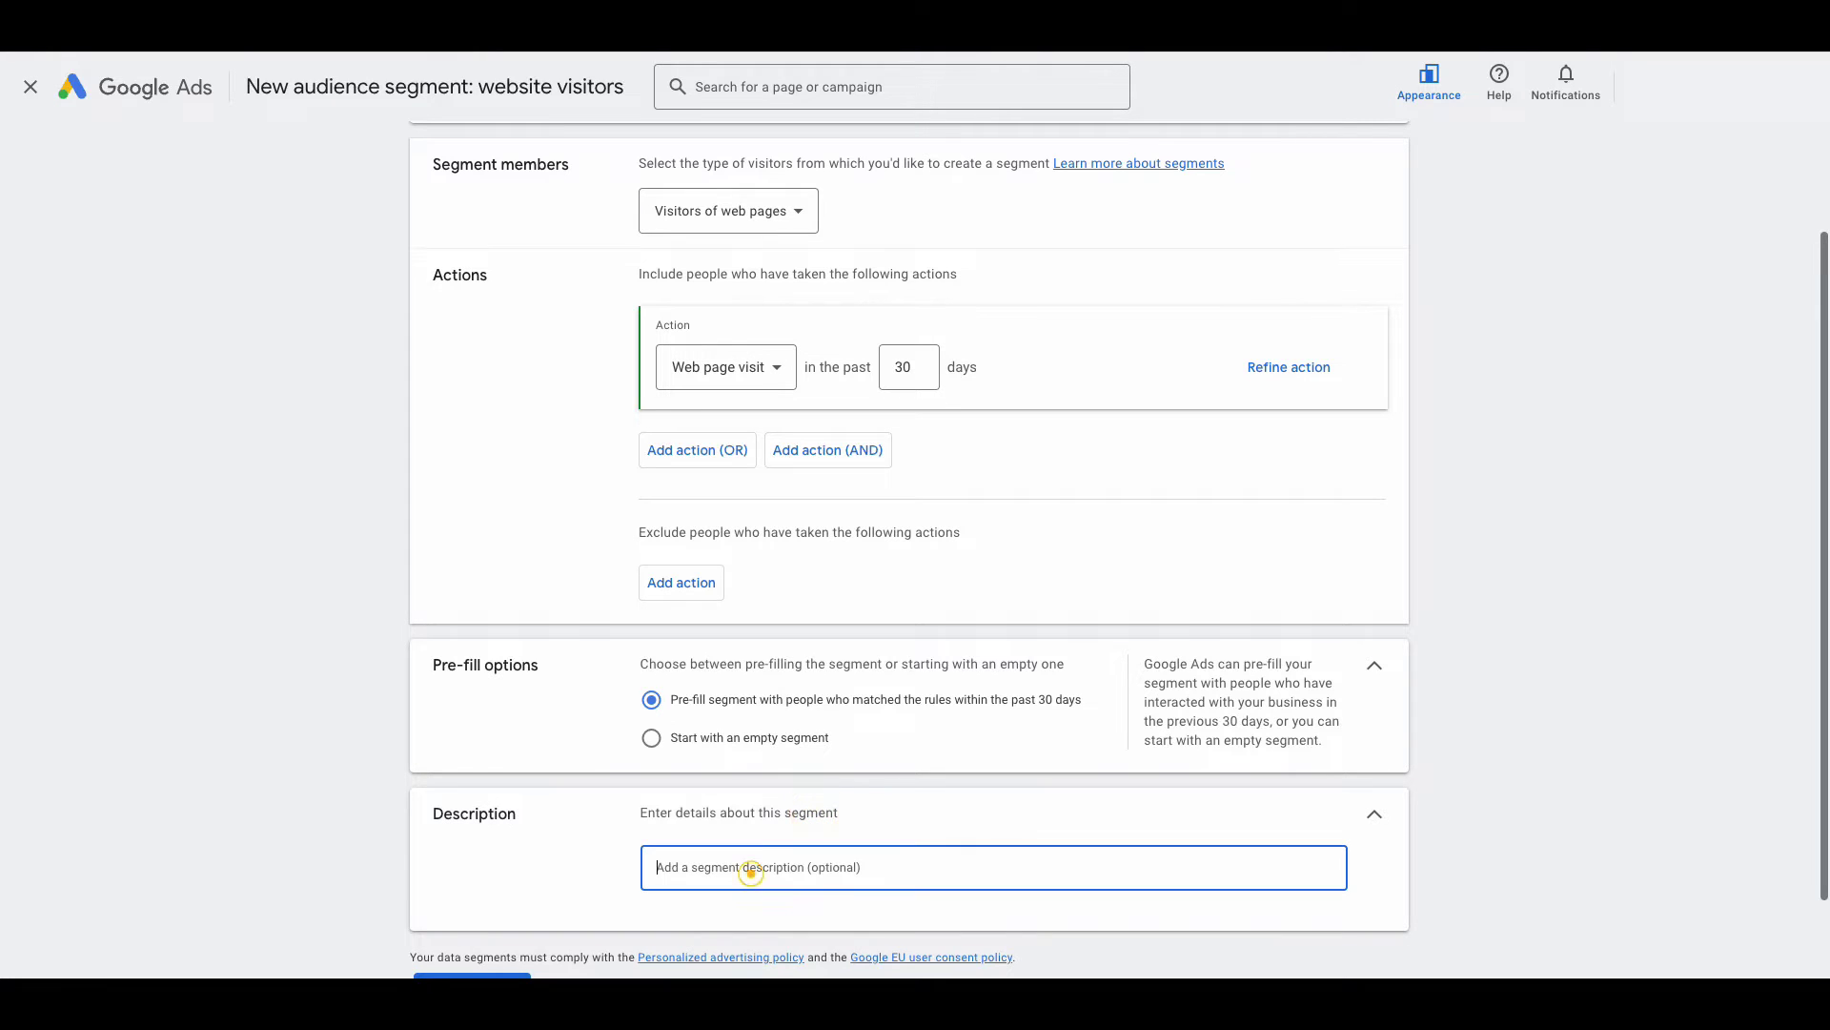
text(All )
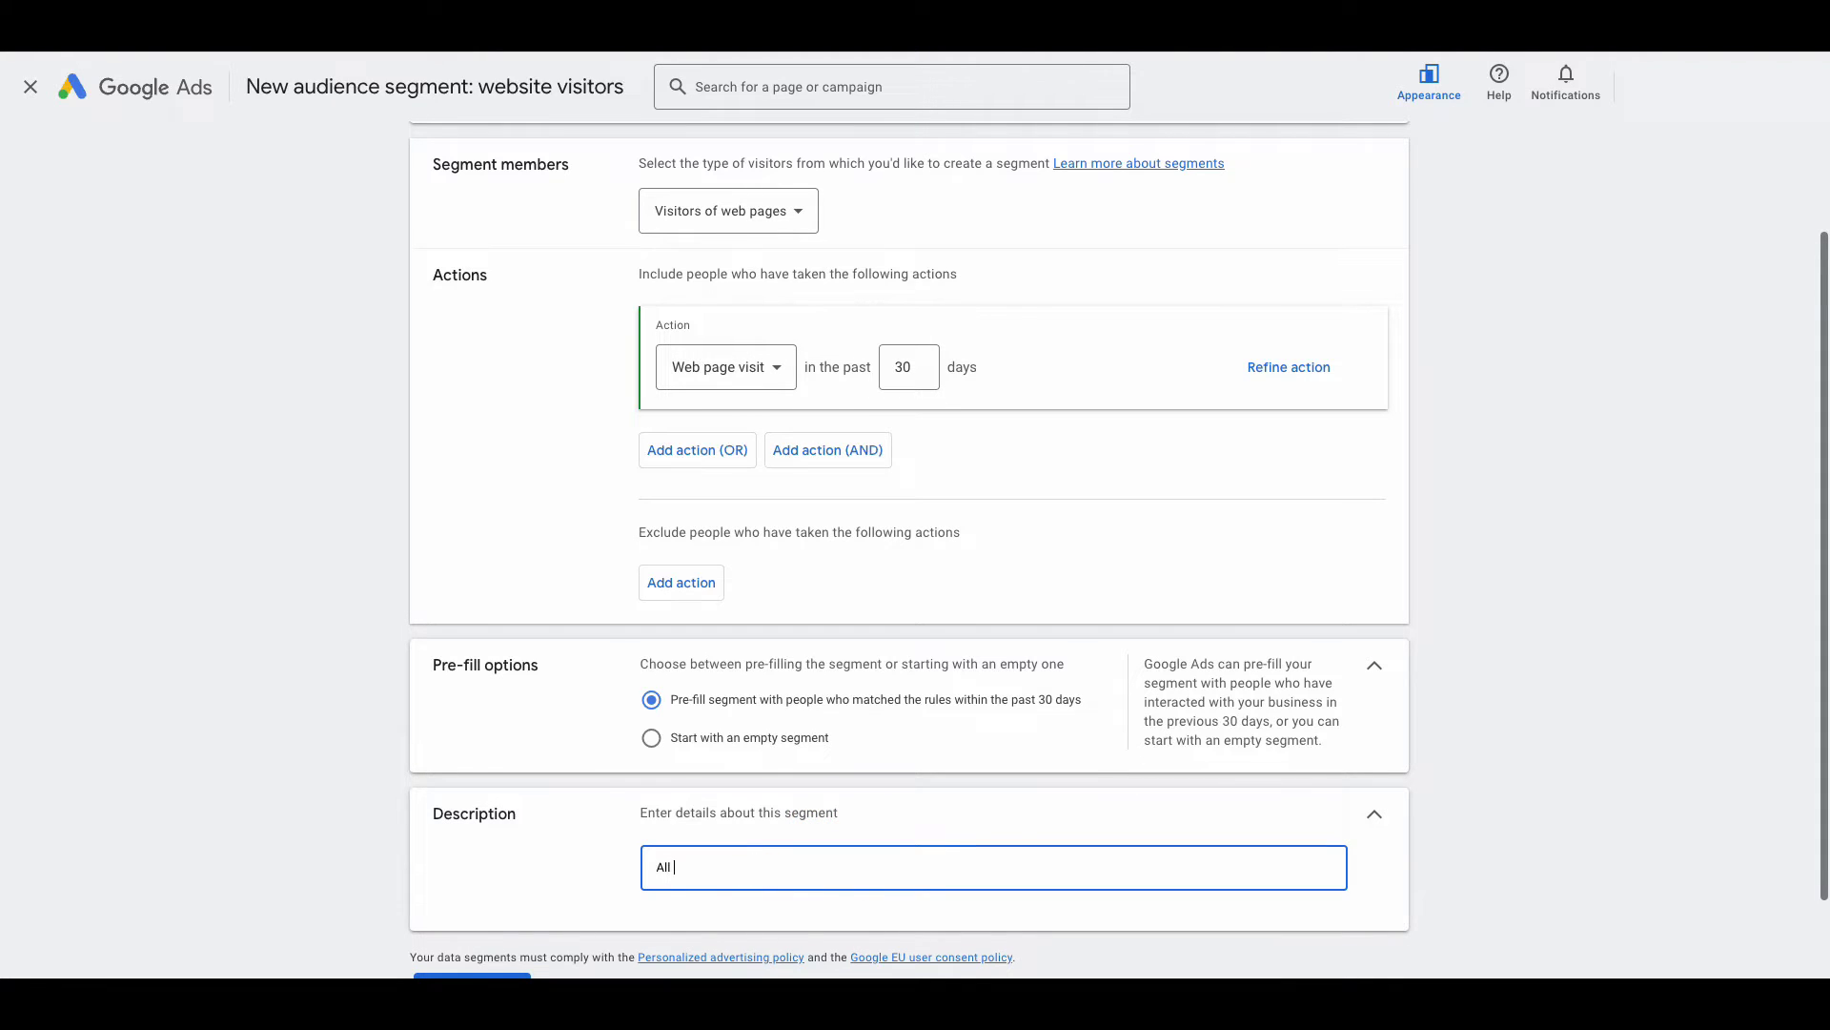
text(Website Visitors Within The Past 30 Days)
scroll(778, 861, down, 1)
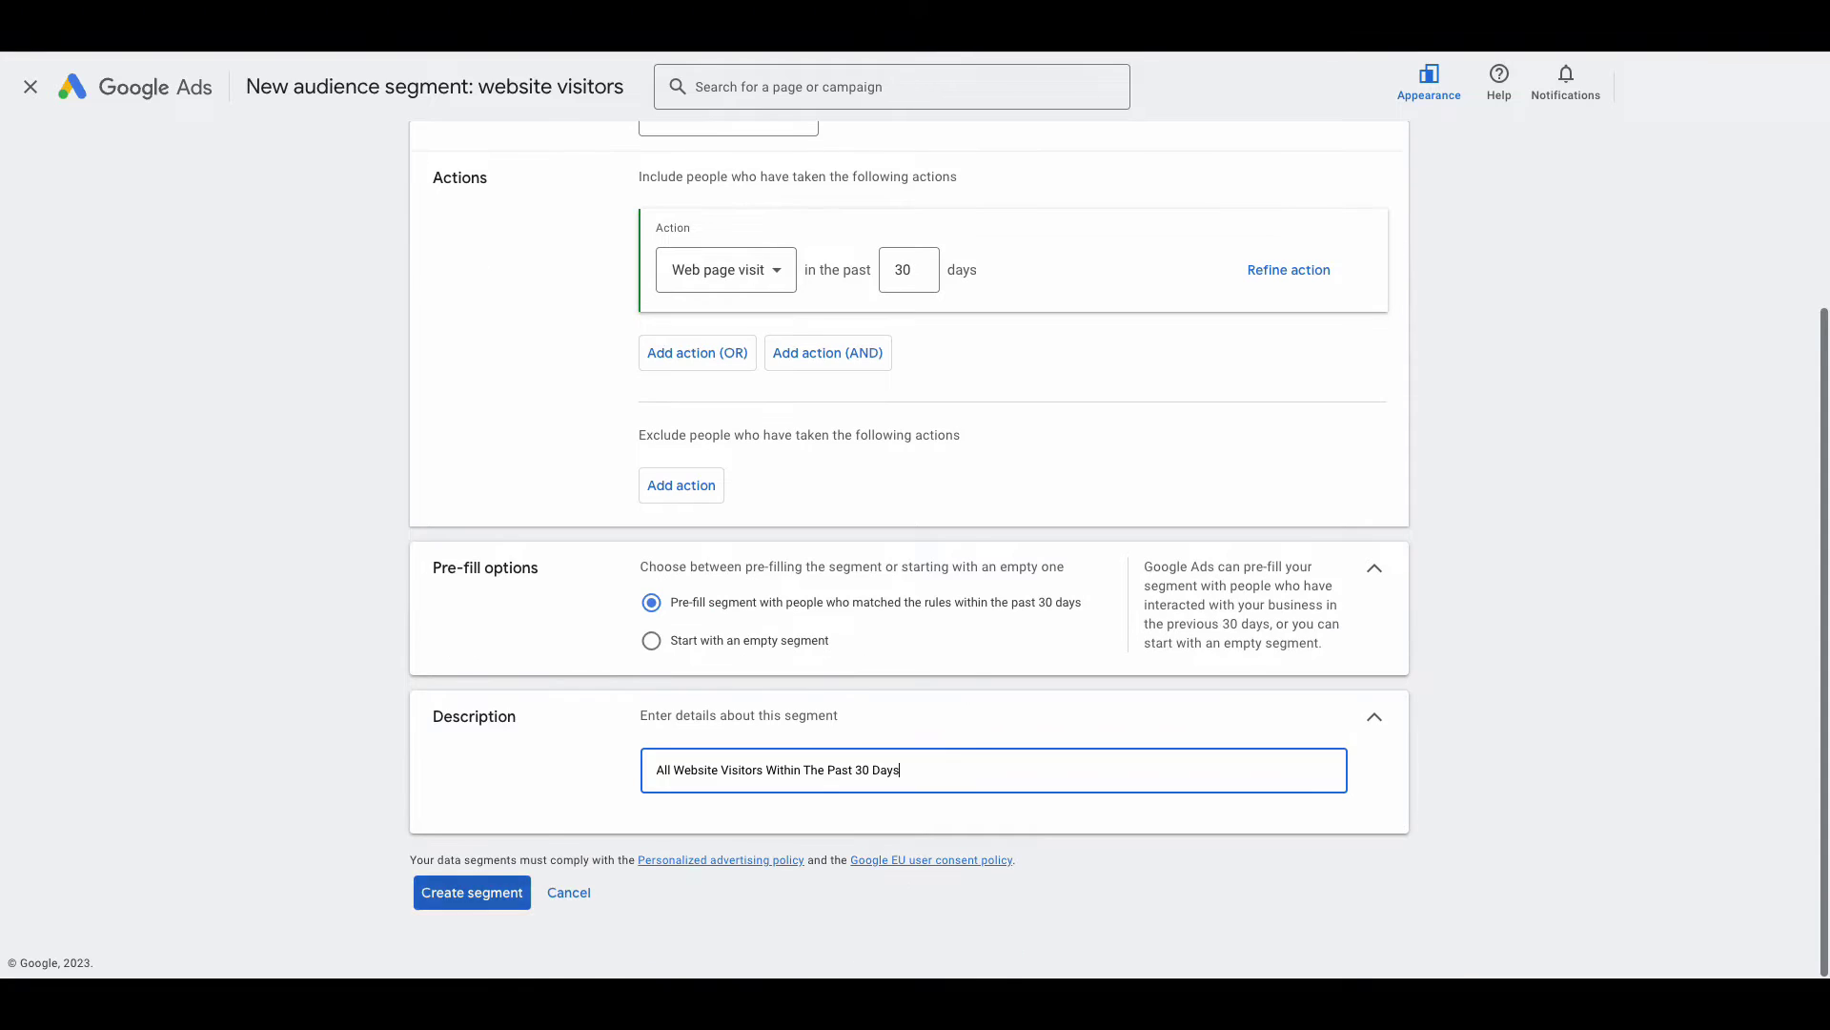
click(466, 889)
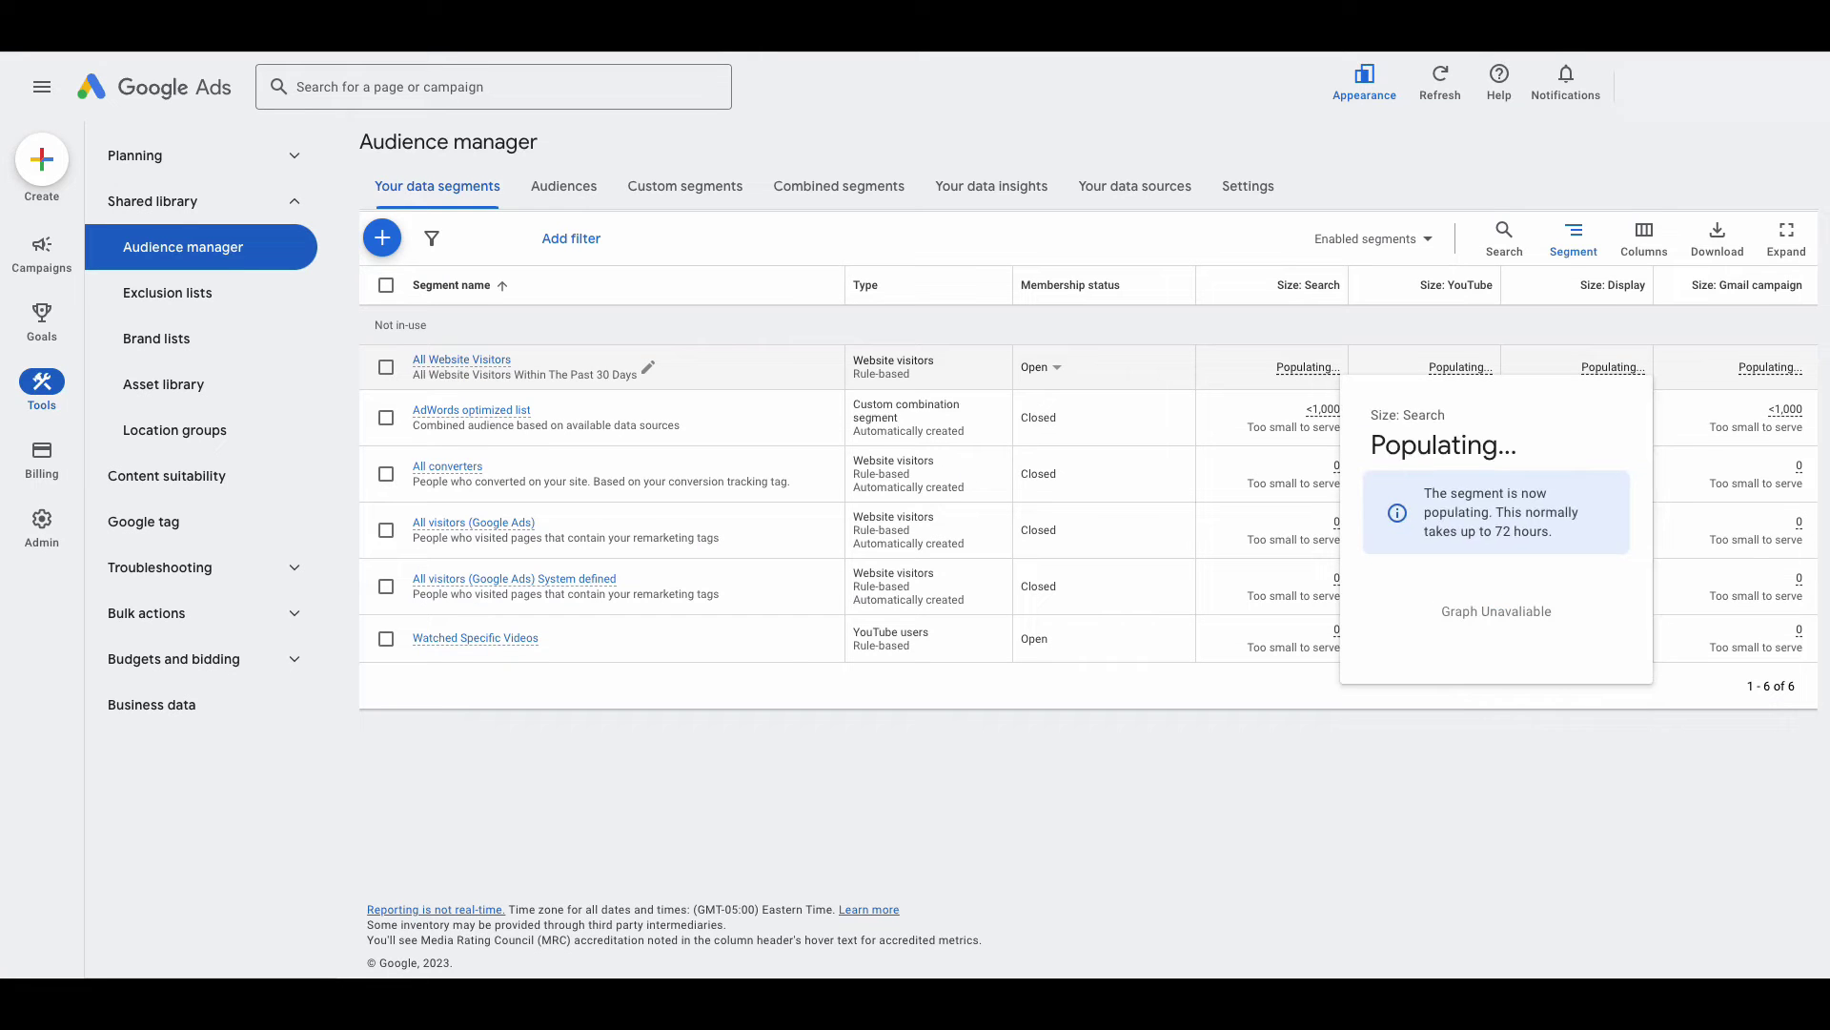
mouse_move(1308, 367)
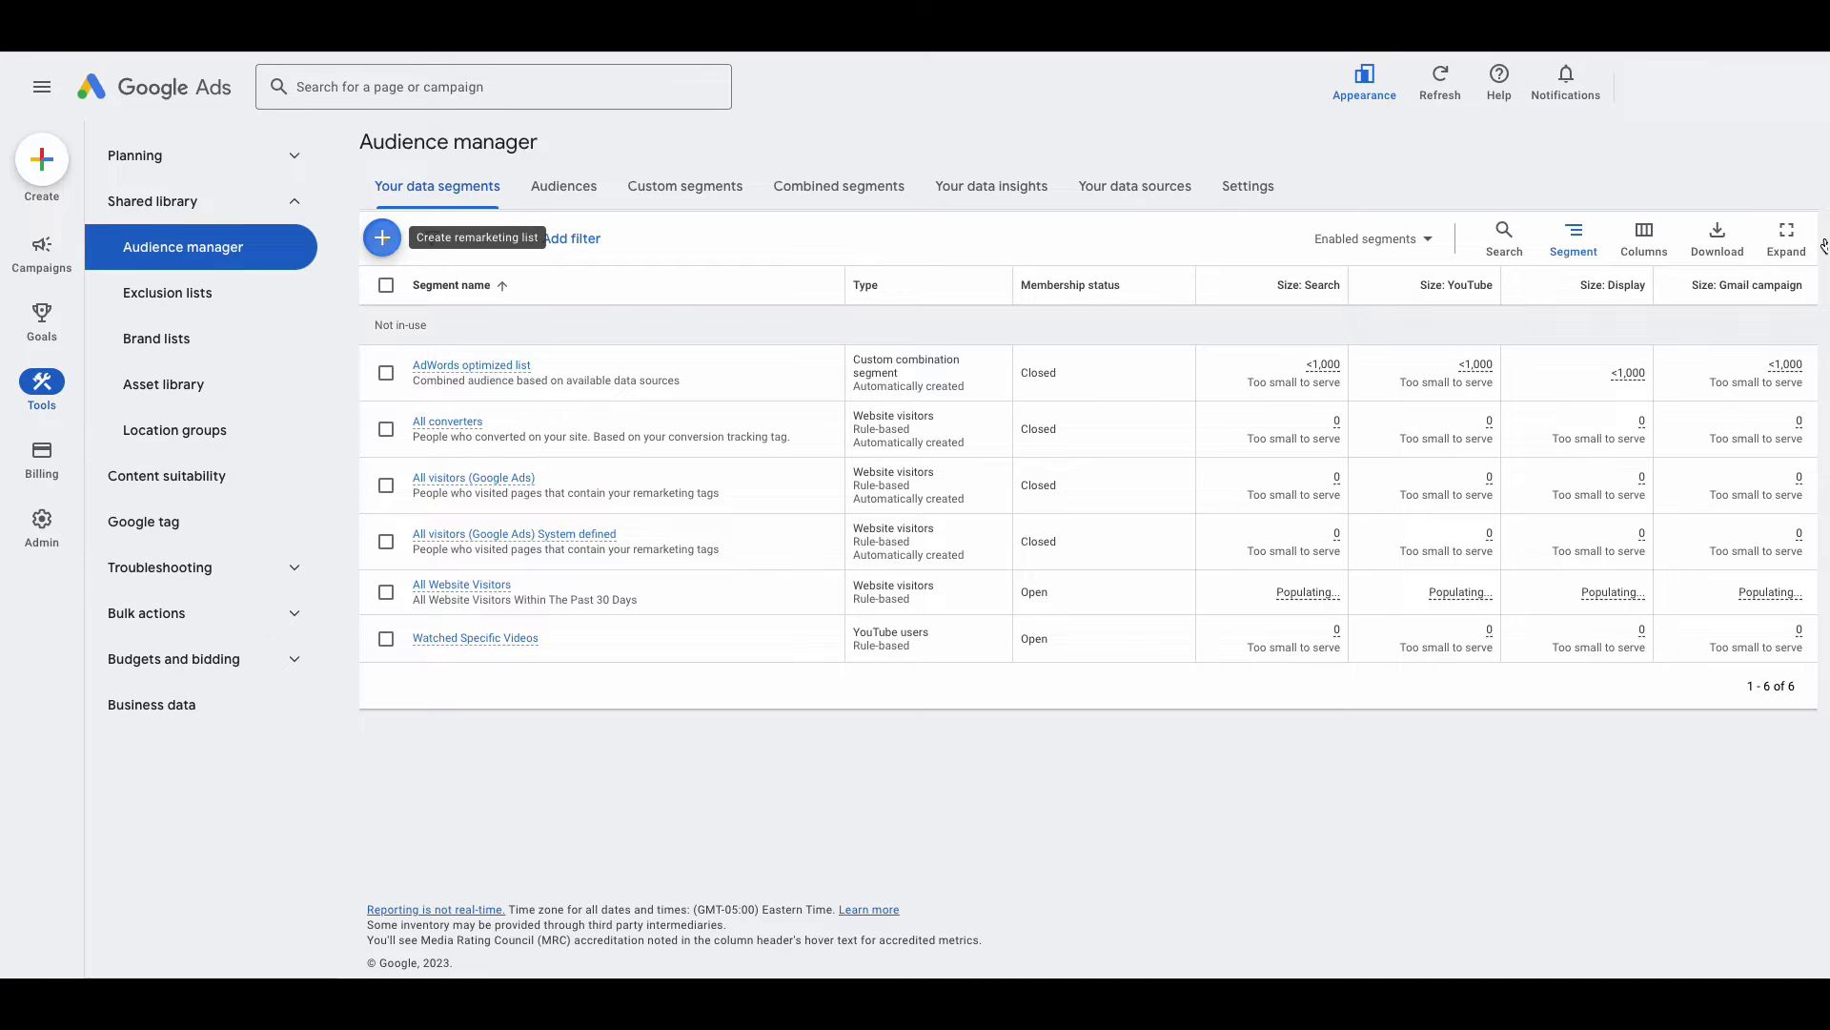
click(382, 238)
Start another Website visitors segment named 'Blog Visitors'
click(555, 264)
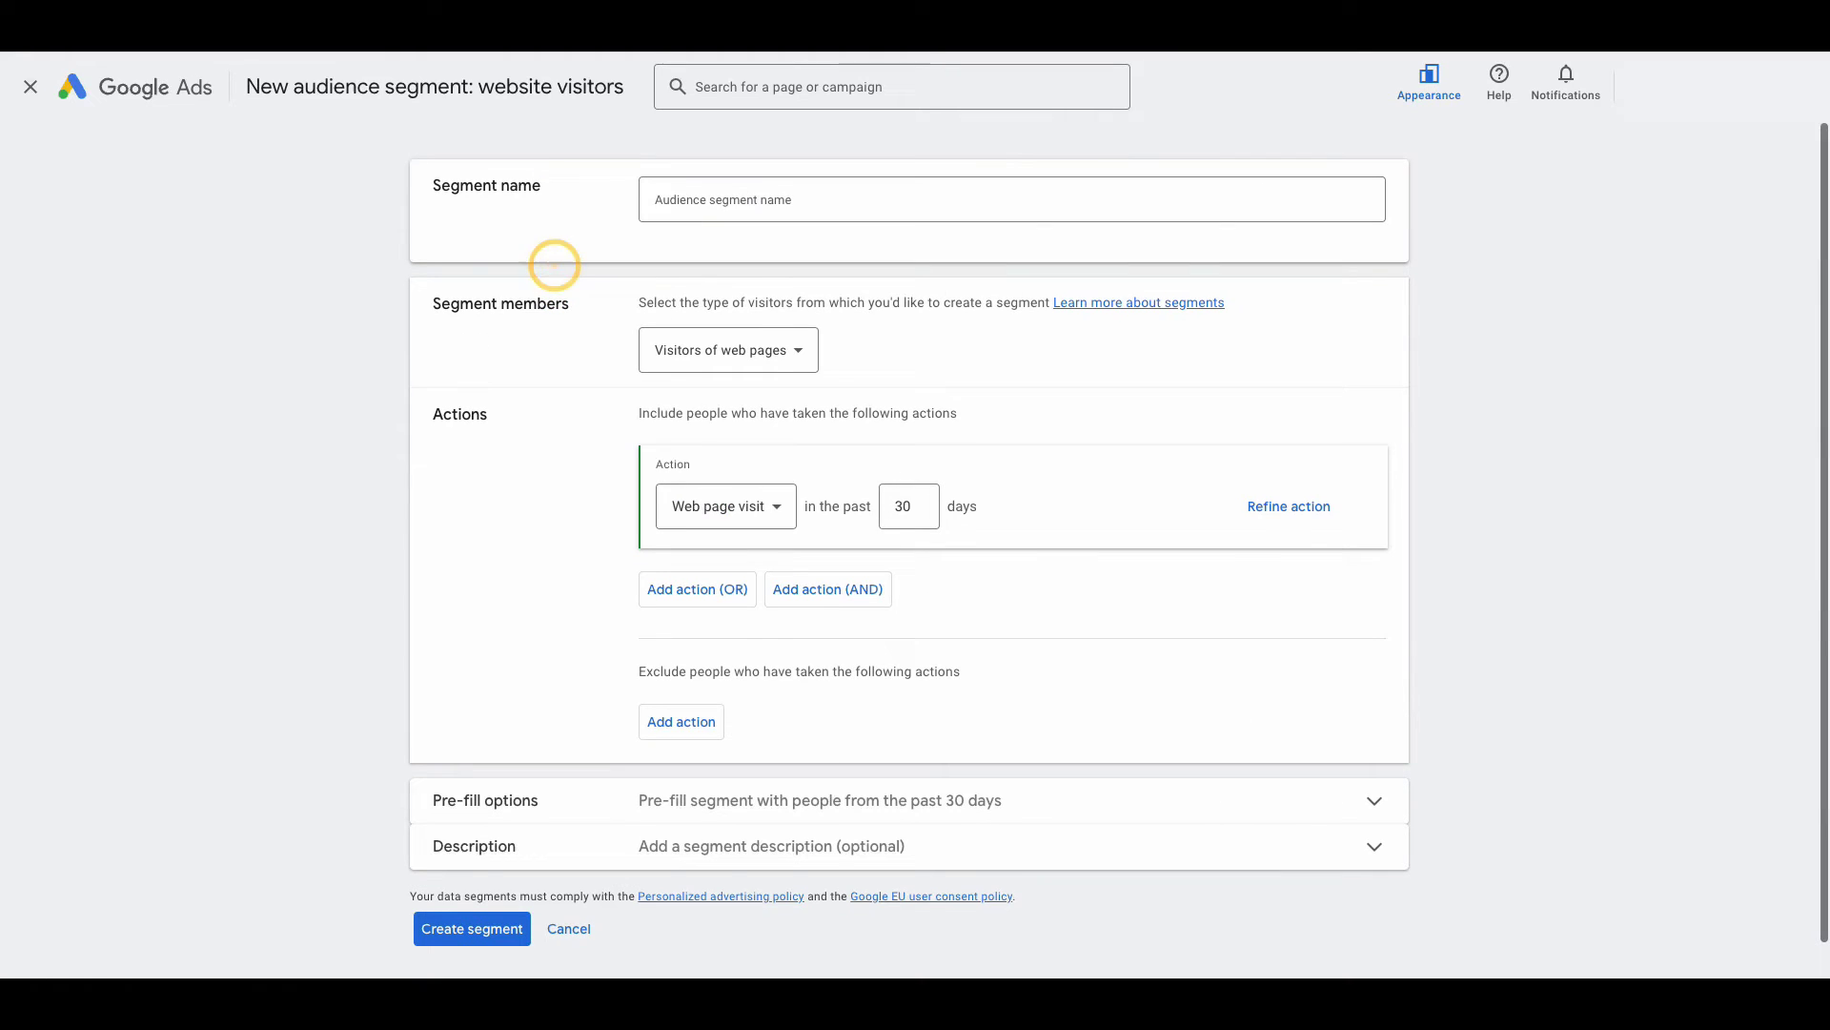
click(763, 200)
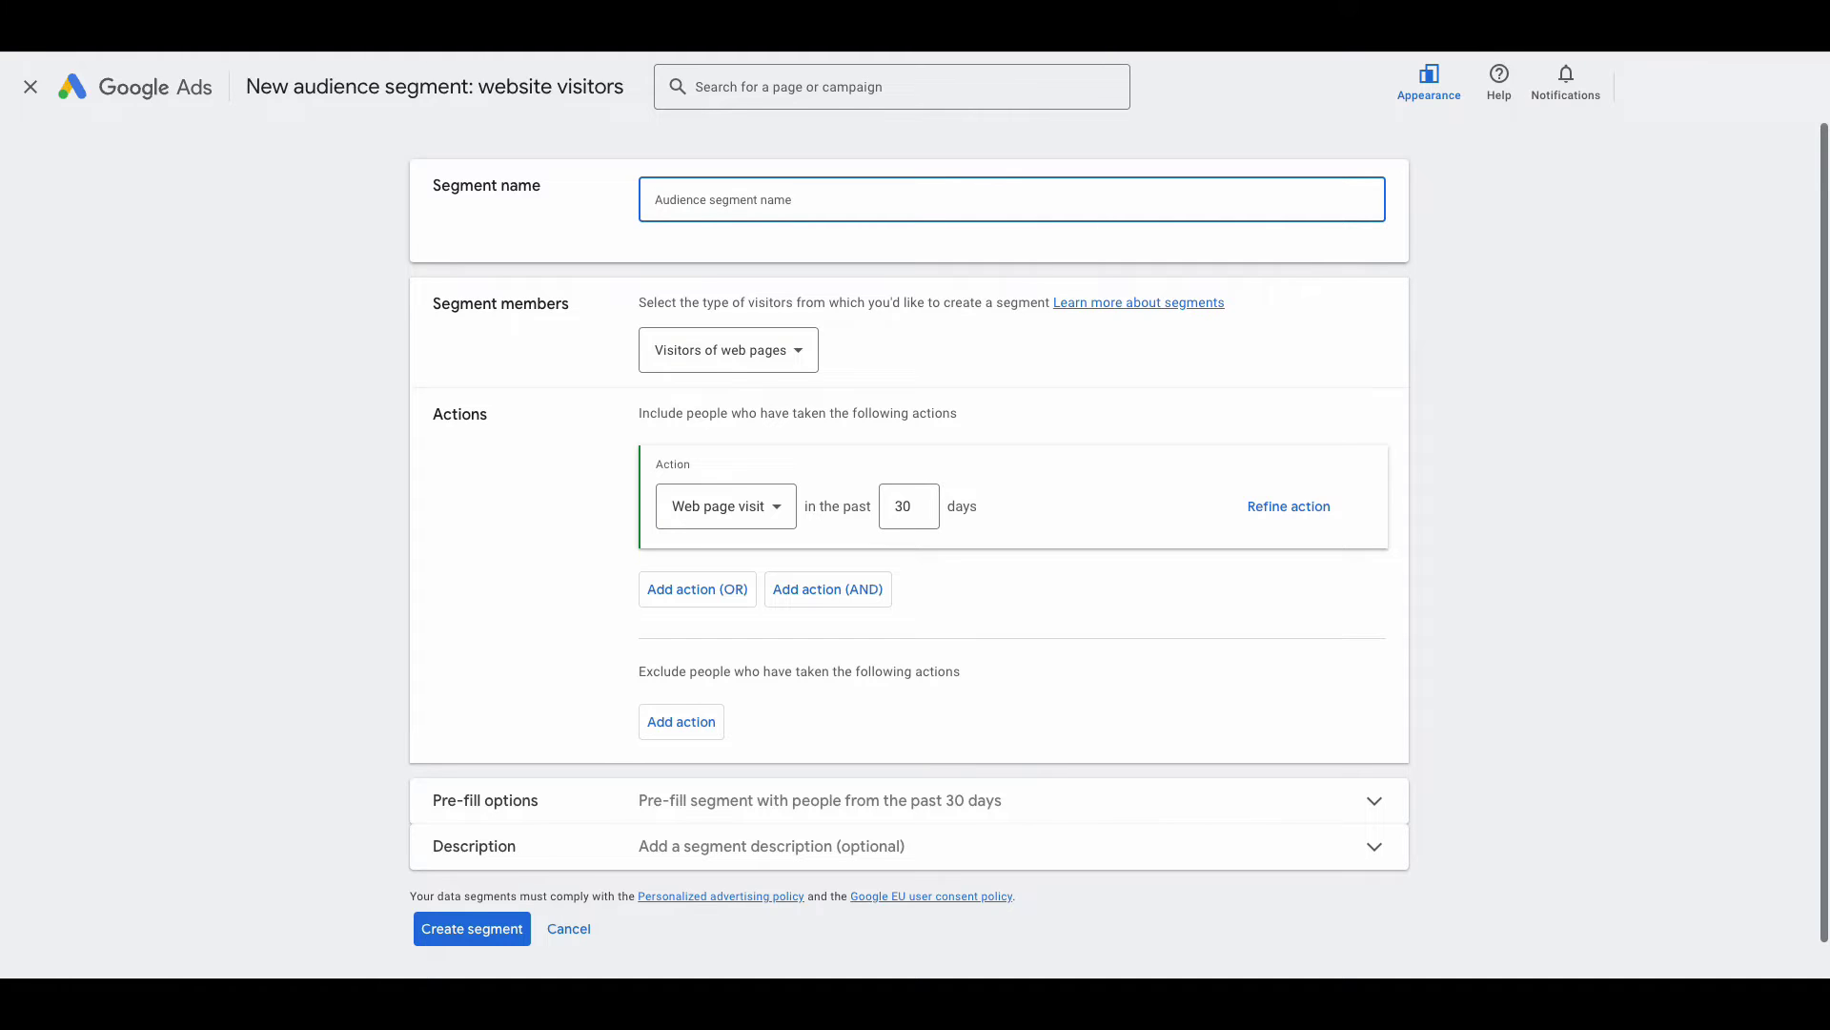
text(Blog Visitors)
Add a page URL condition matching URLs that contain /blog/
click(1288, 506)
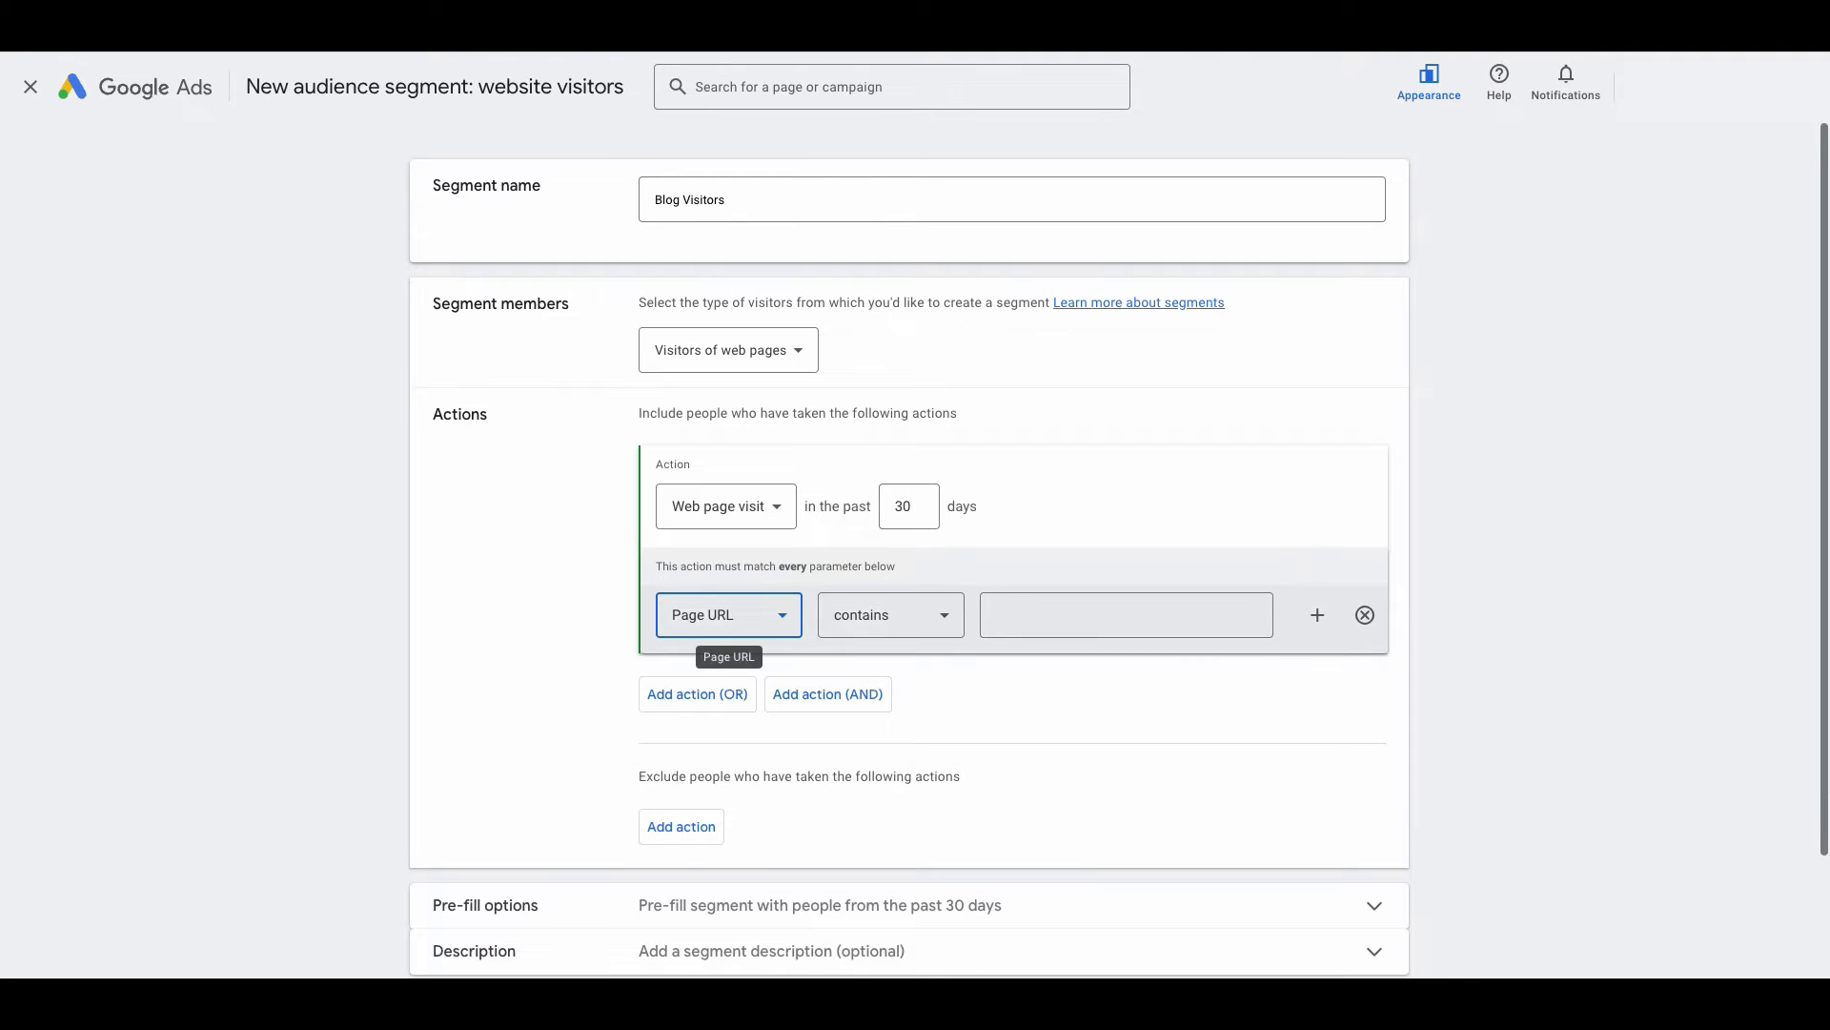
click(1049, 615)
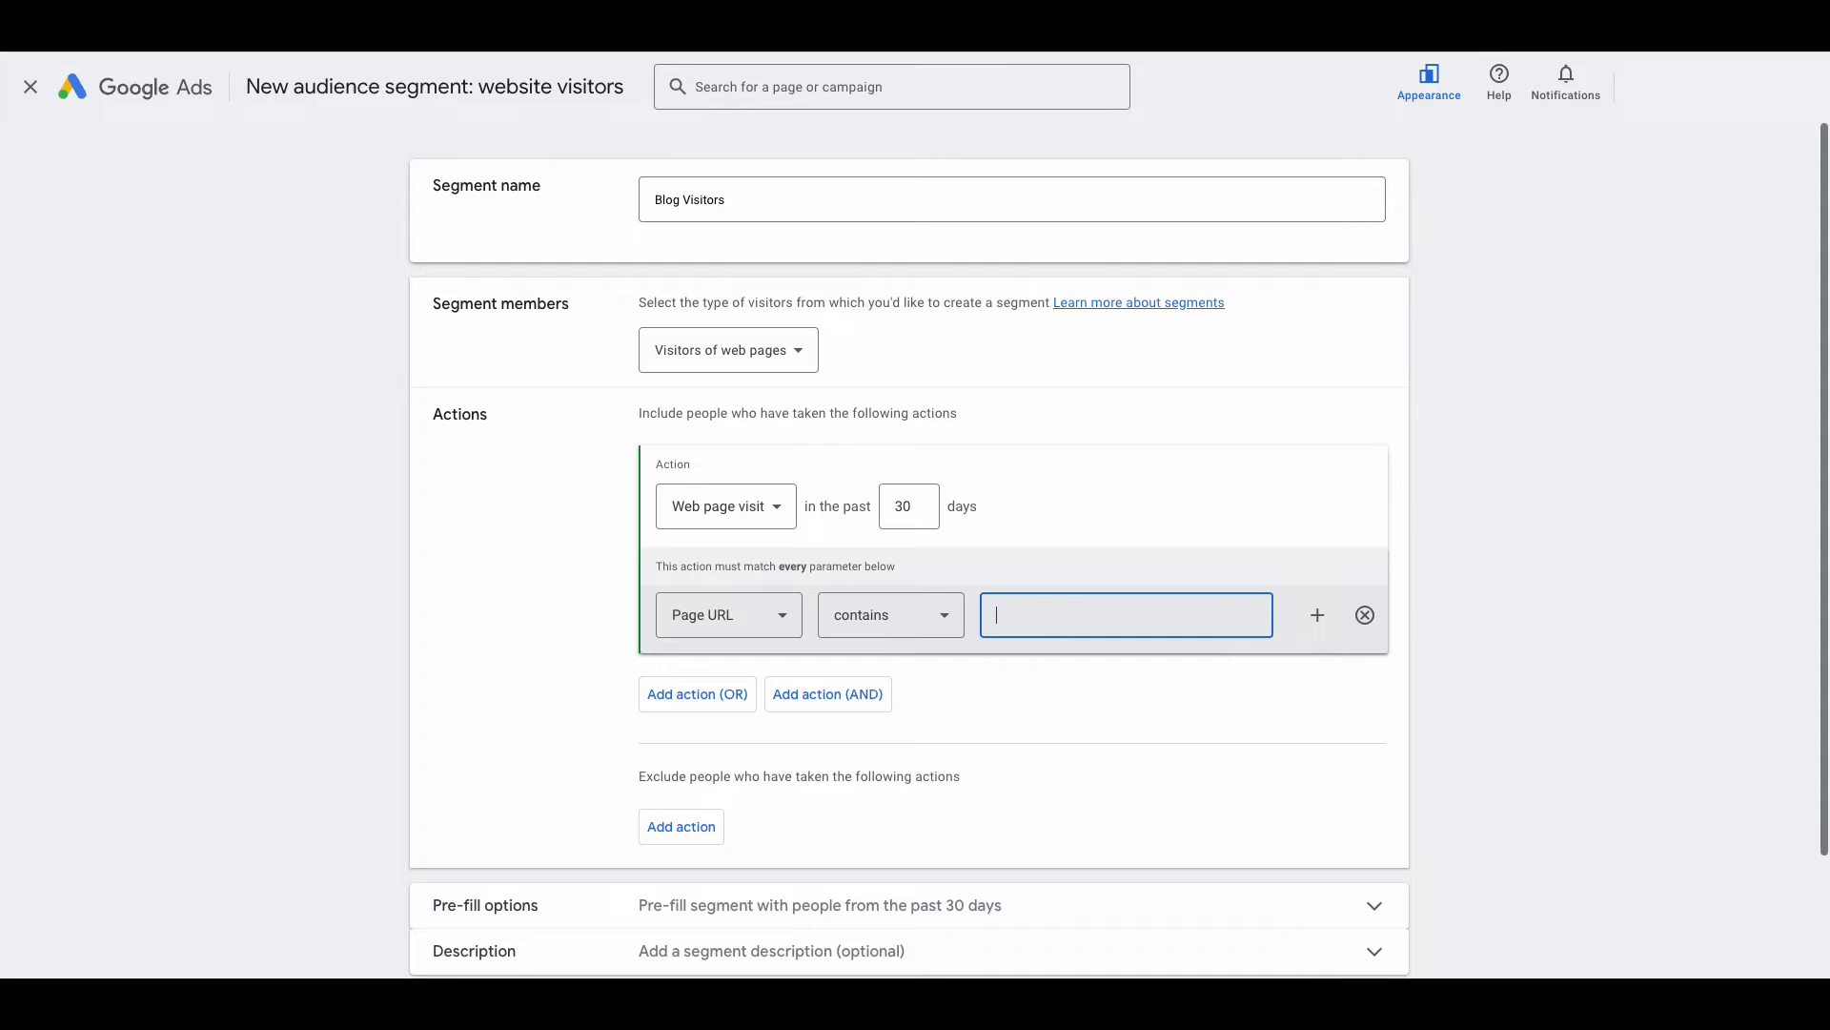
text(/blog/)
double_click(1047, 688)
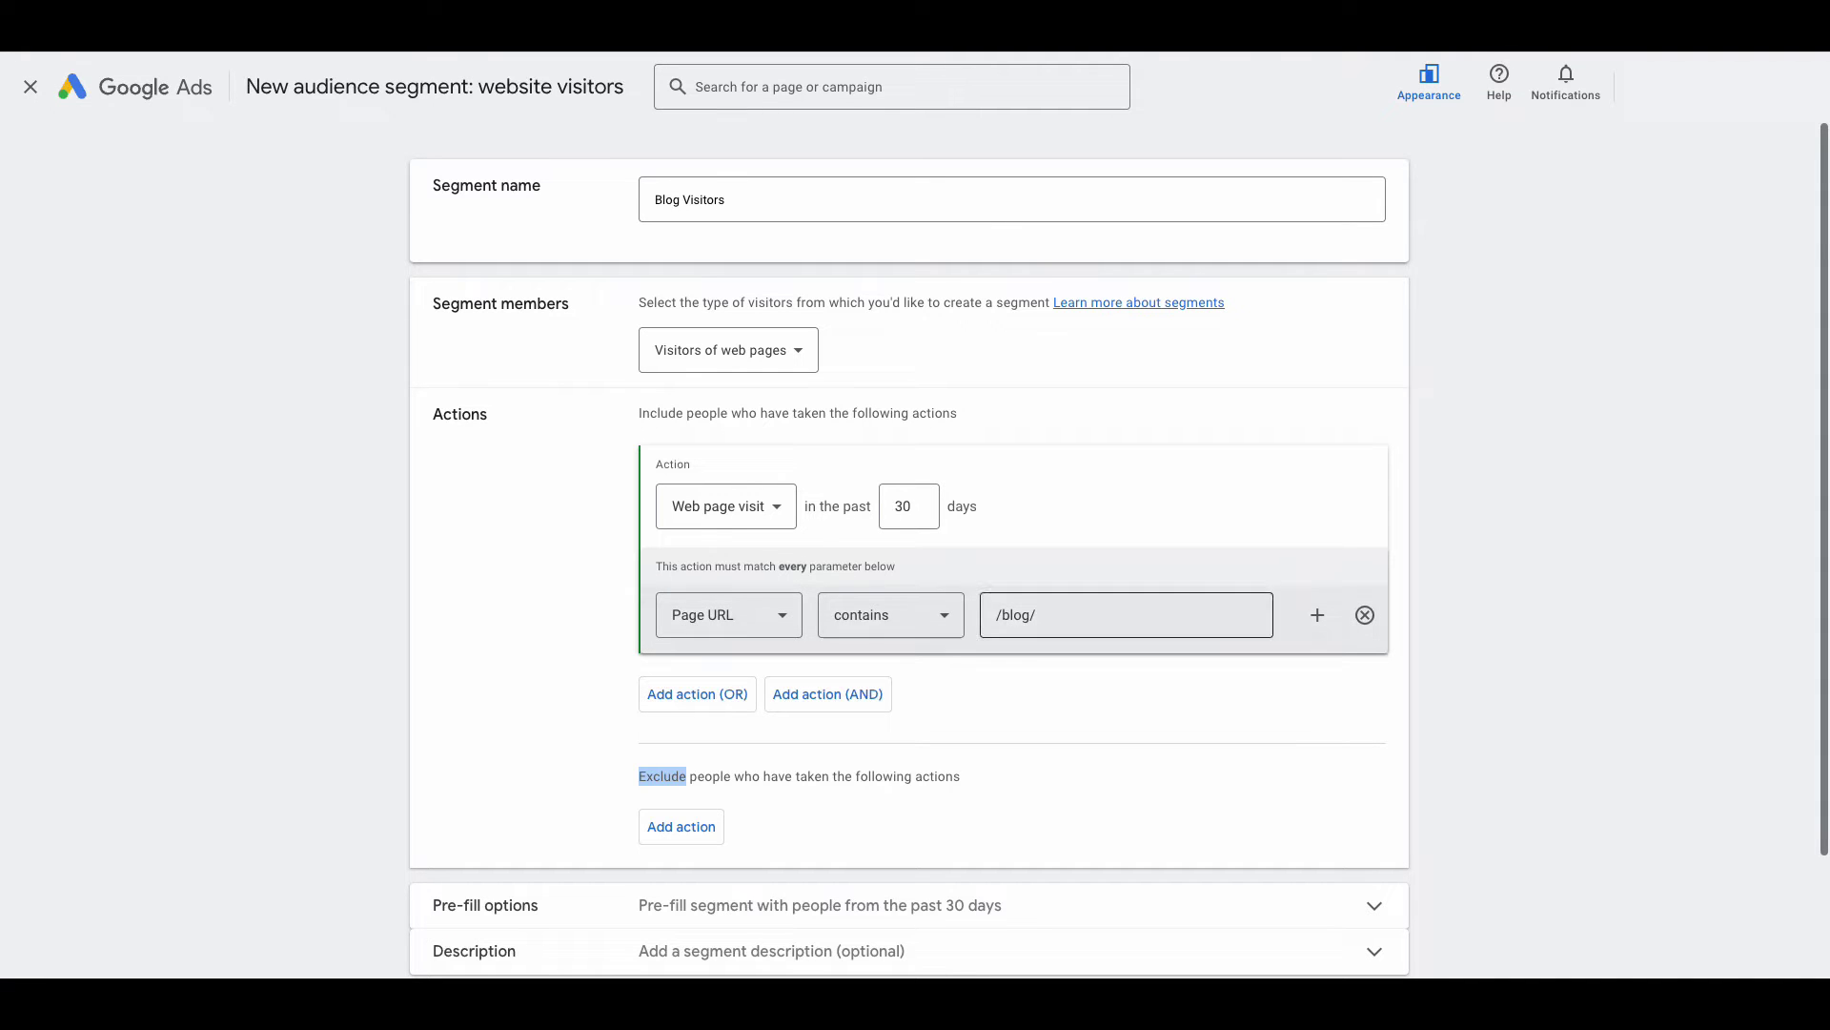
scroll(1334, 480, down, 2)
Describe the segment as 'Blog Visitors Within The Past 30 Days' and create it
click(1301, 589)
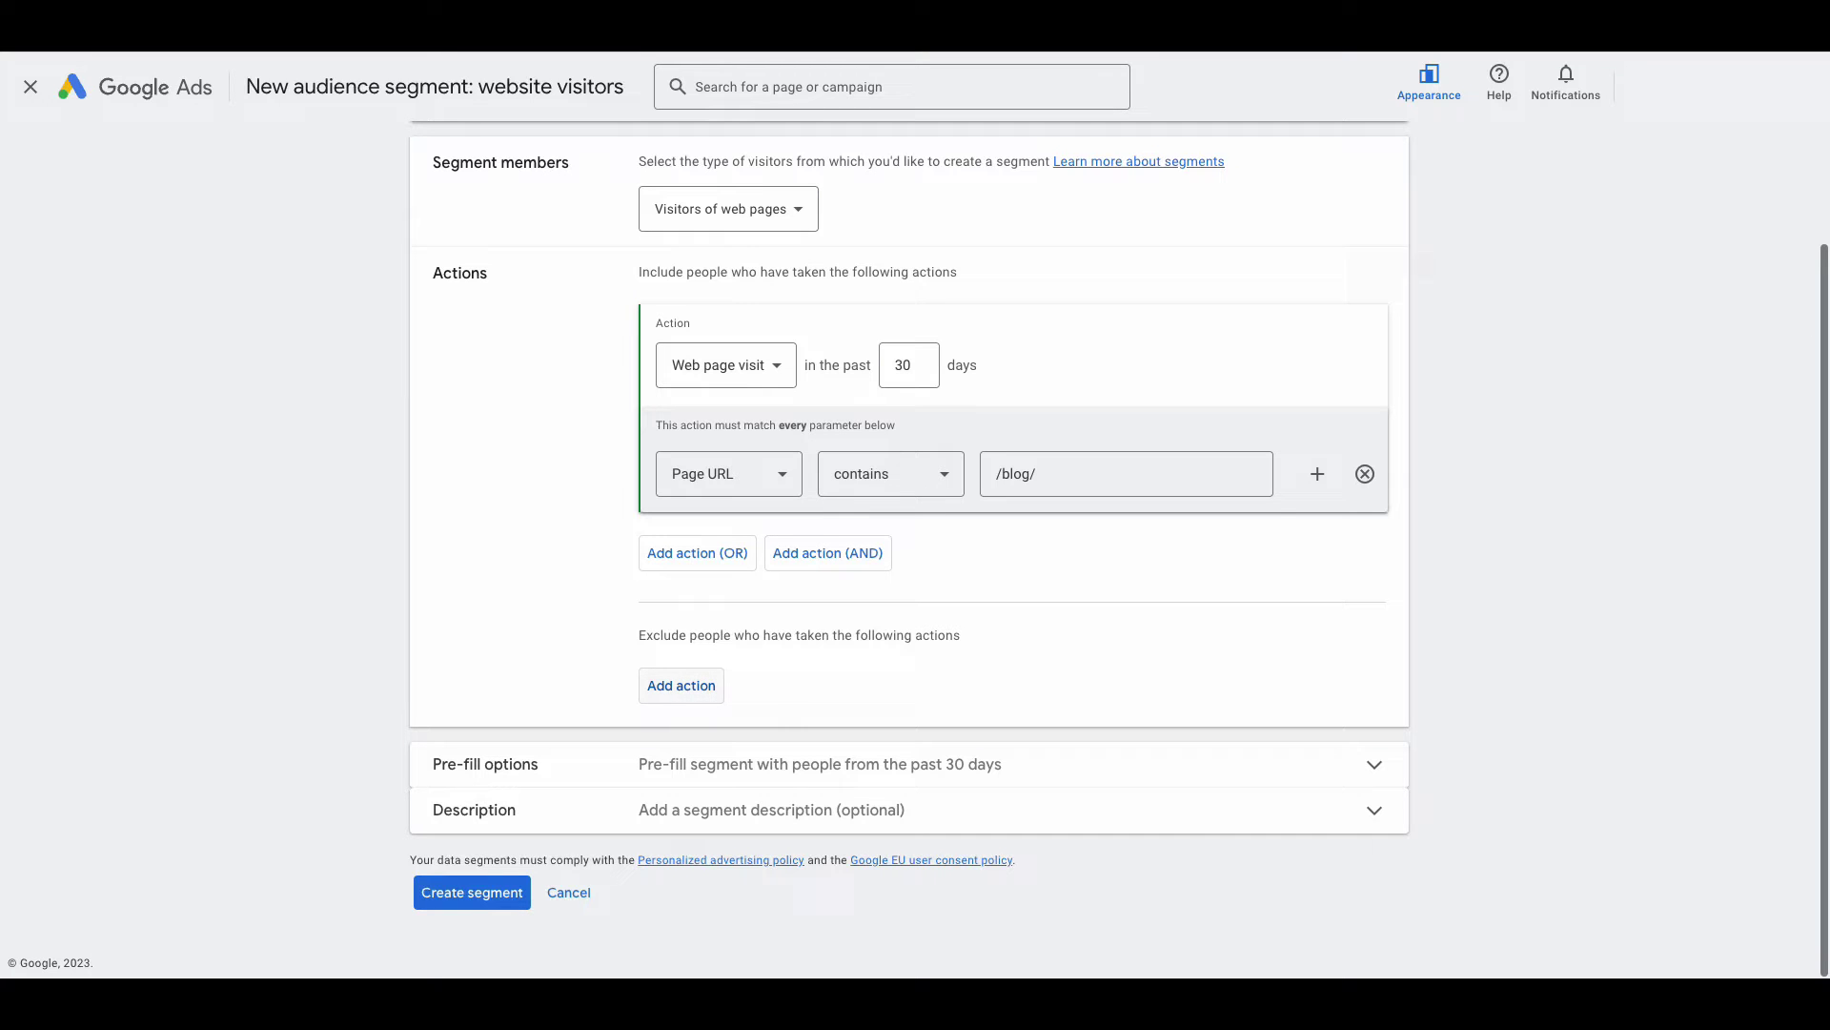
click(963, 764)
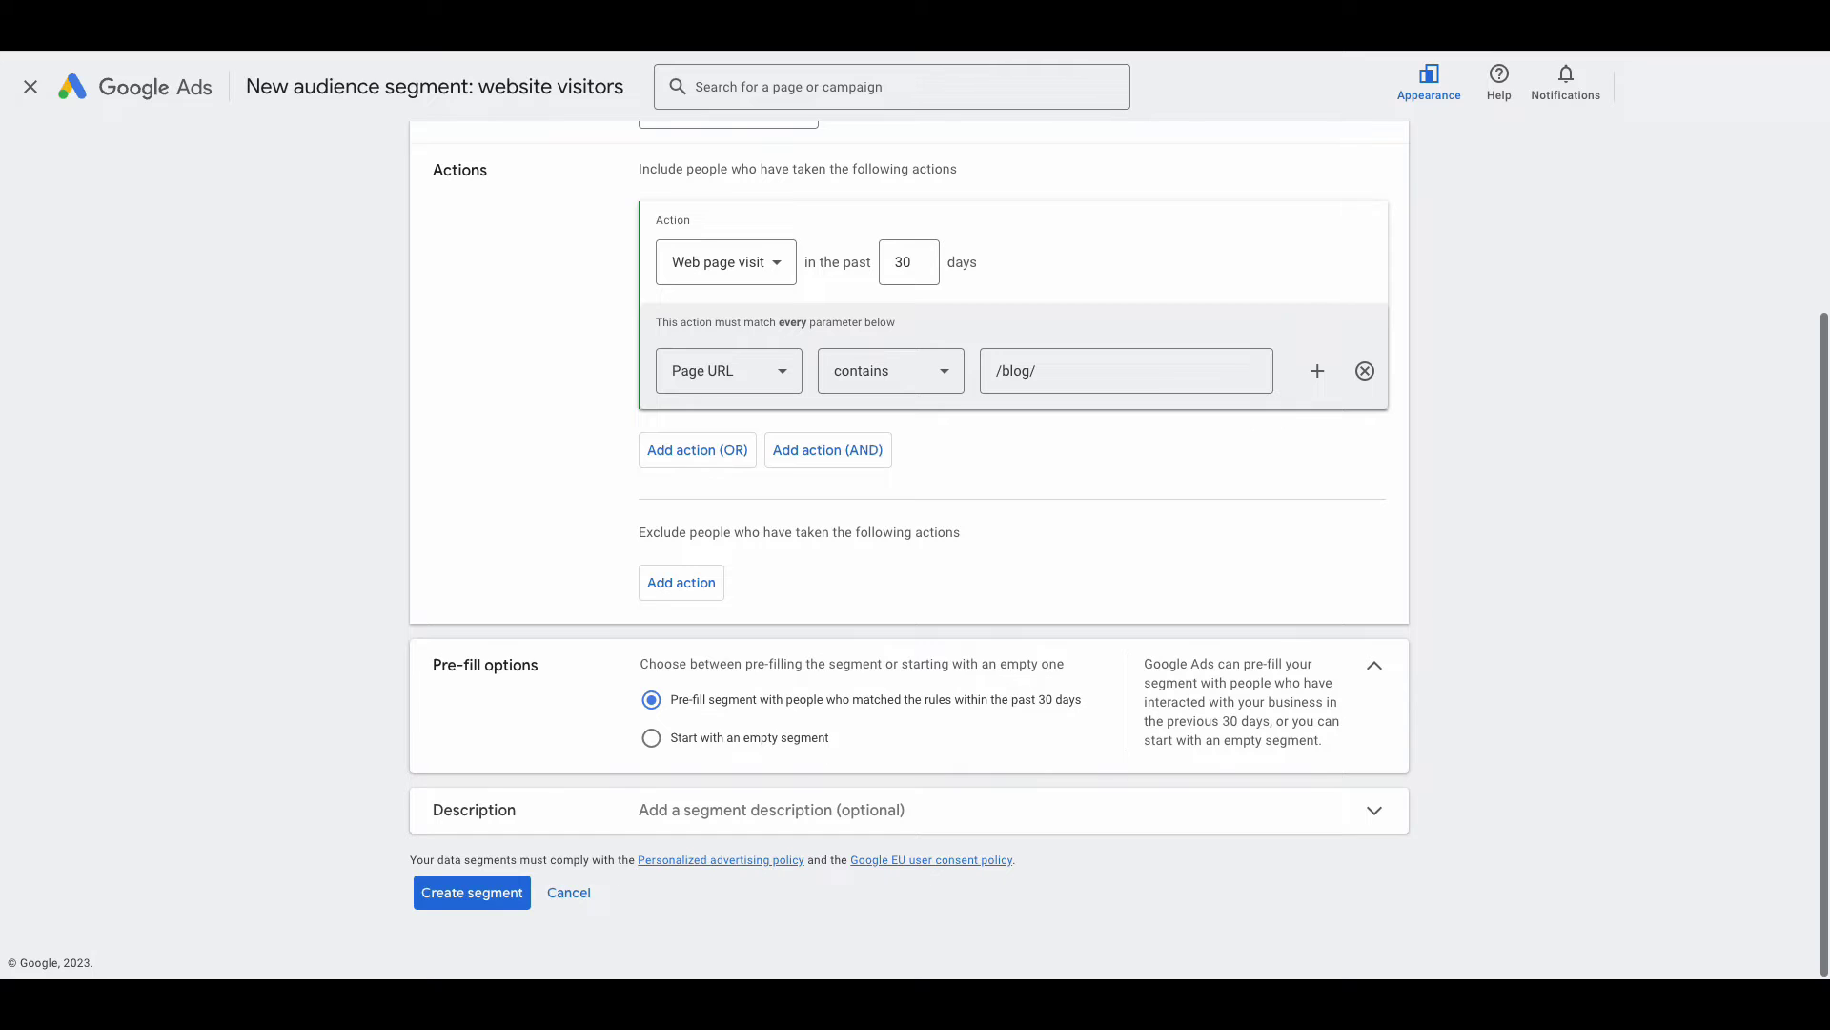
click(776, 809)
click(735, 864)
text(Blog Visitors W)
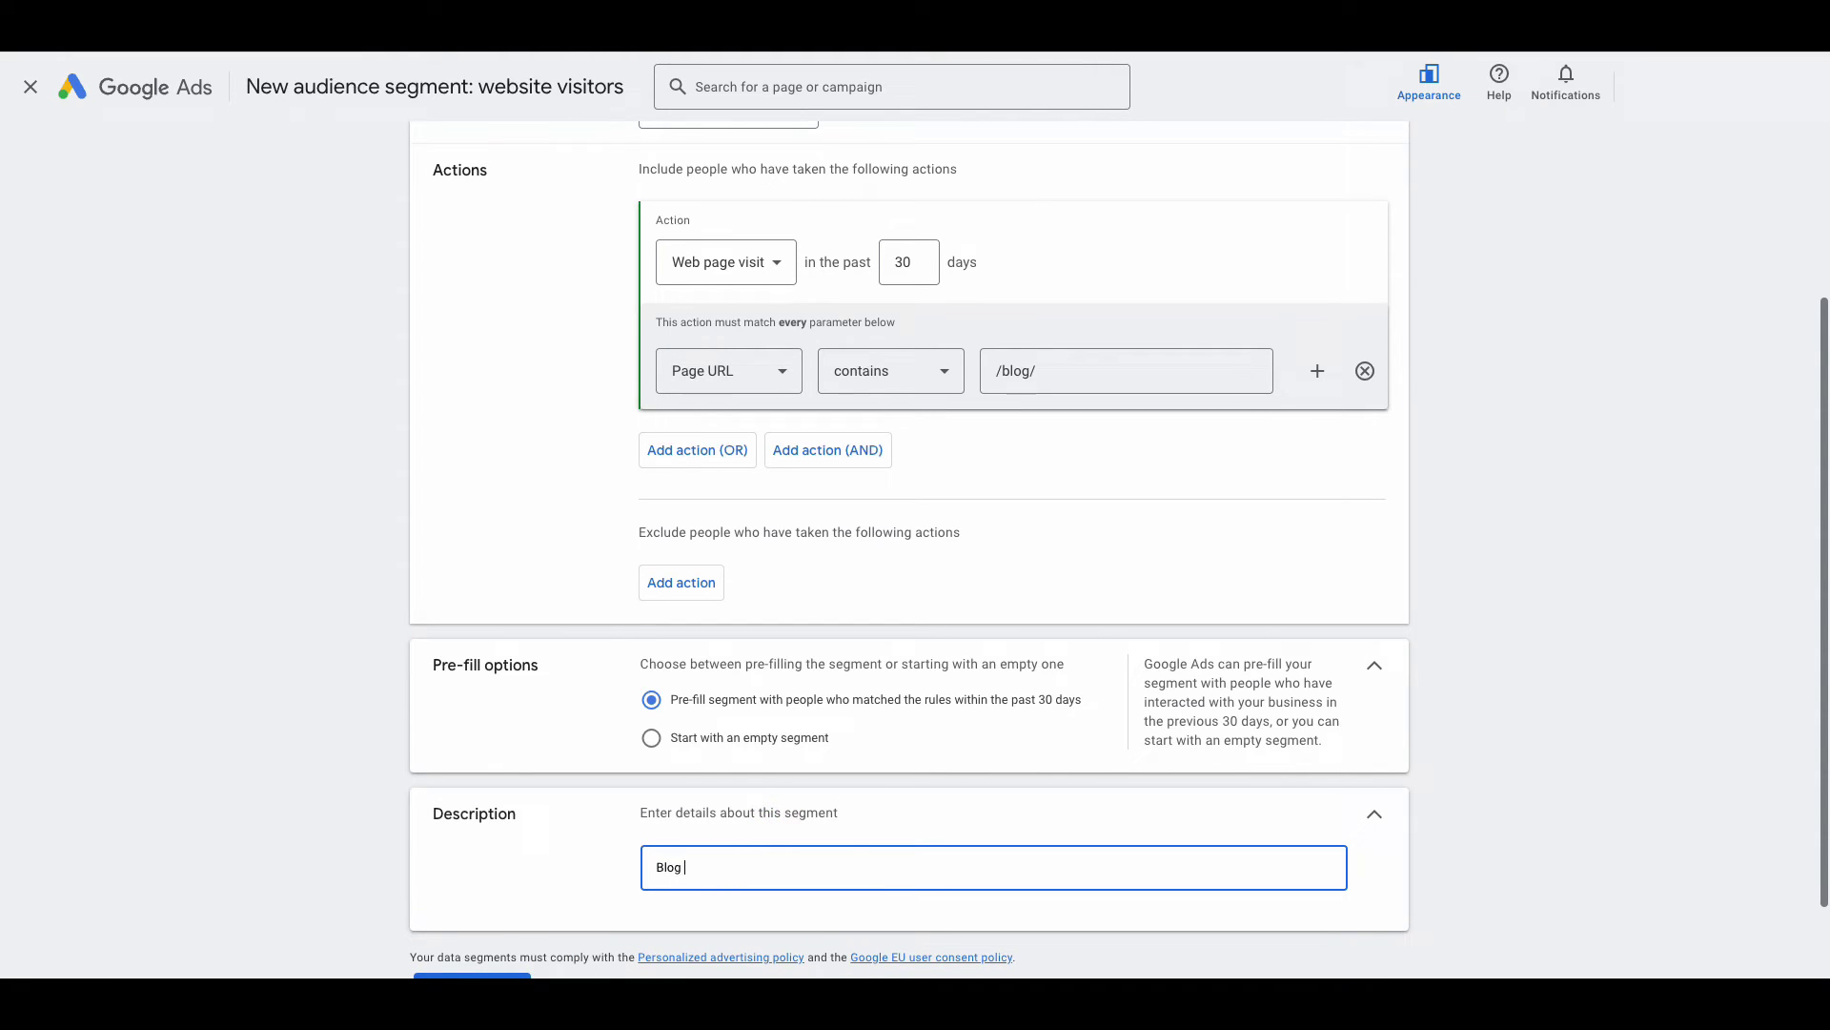
text(ithin The Past 30 Days)
scroll(915, 534, down, 2)
click(496, 893)
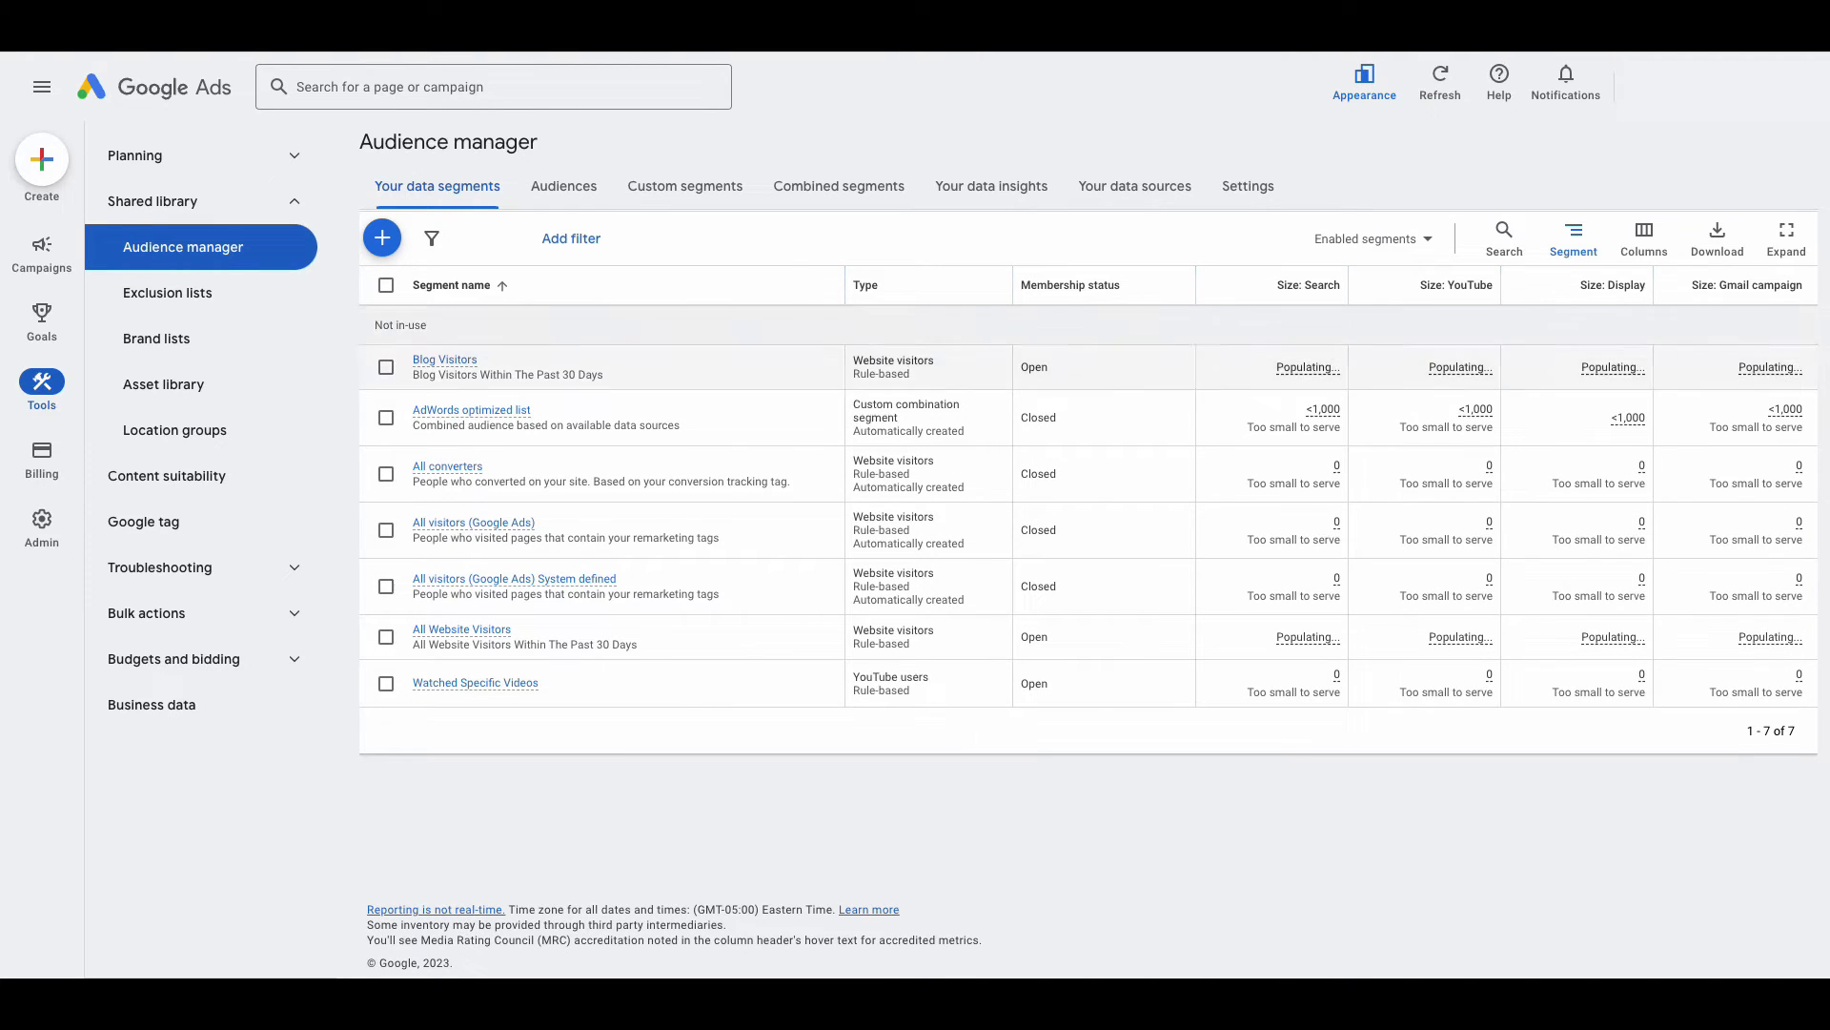
mouse_move(1308, 367)
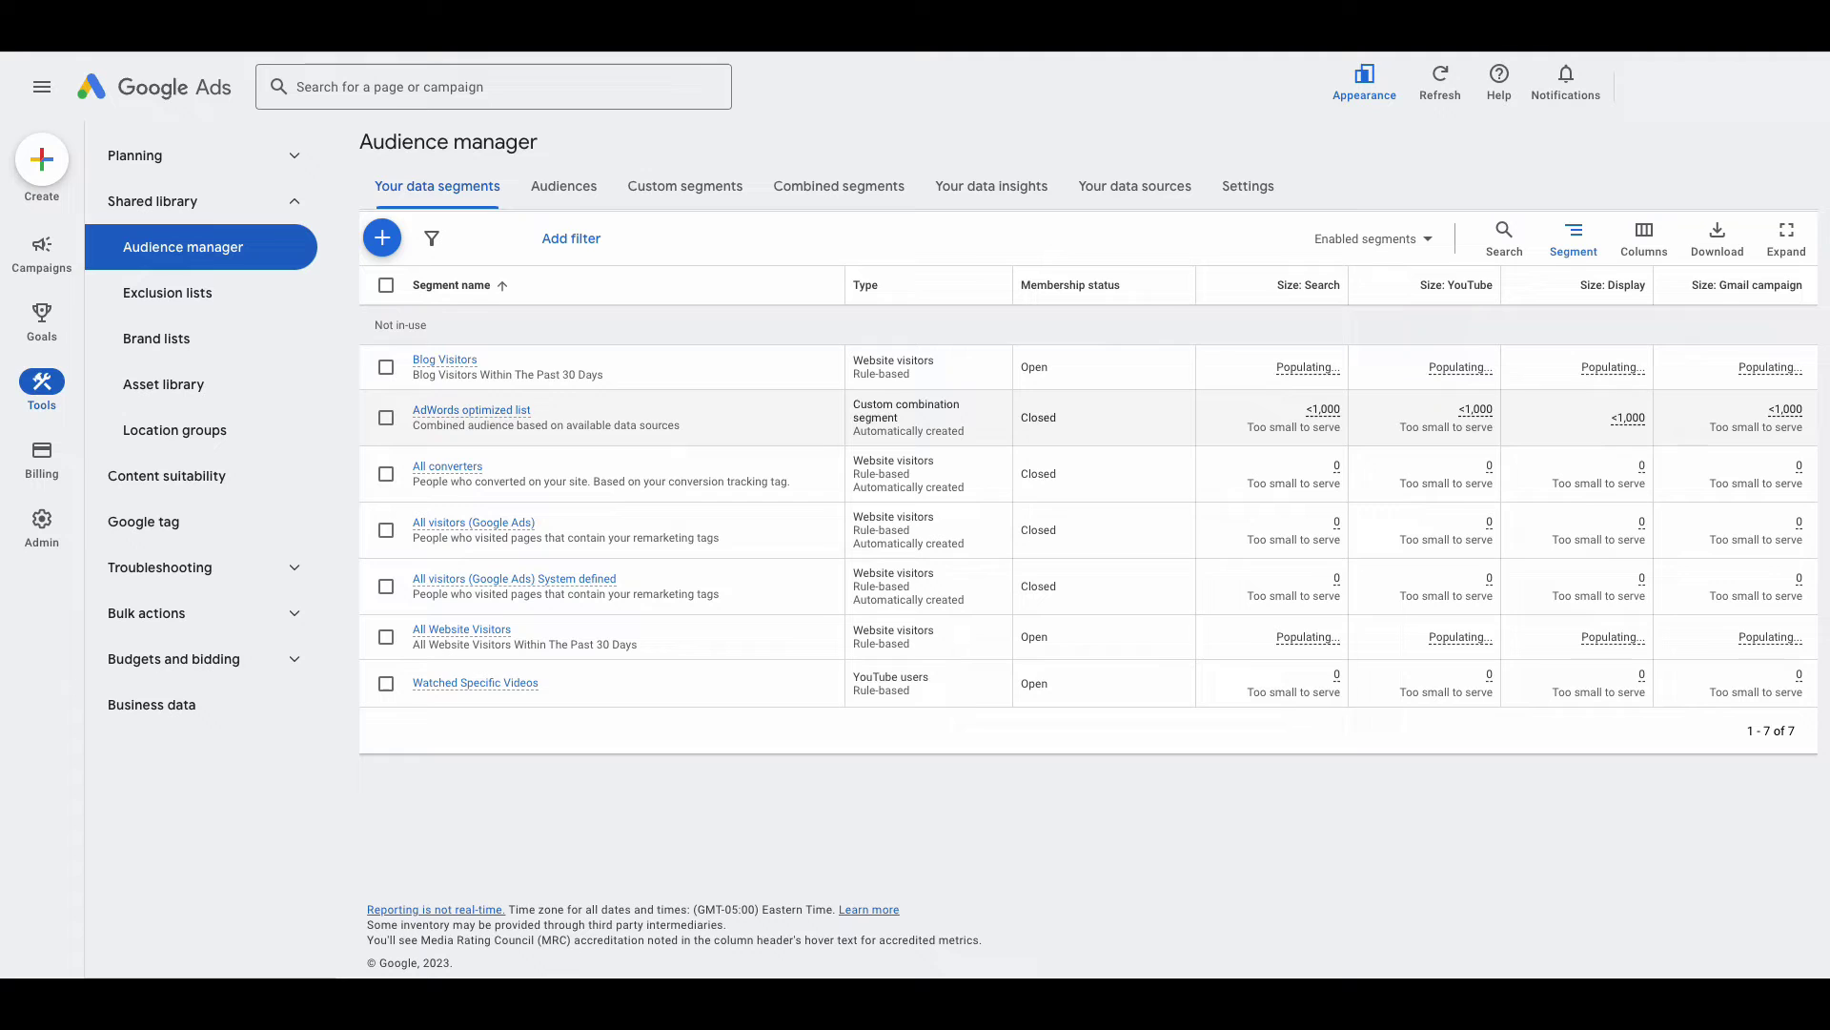
mouse_move(1323, 410)
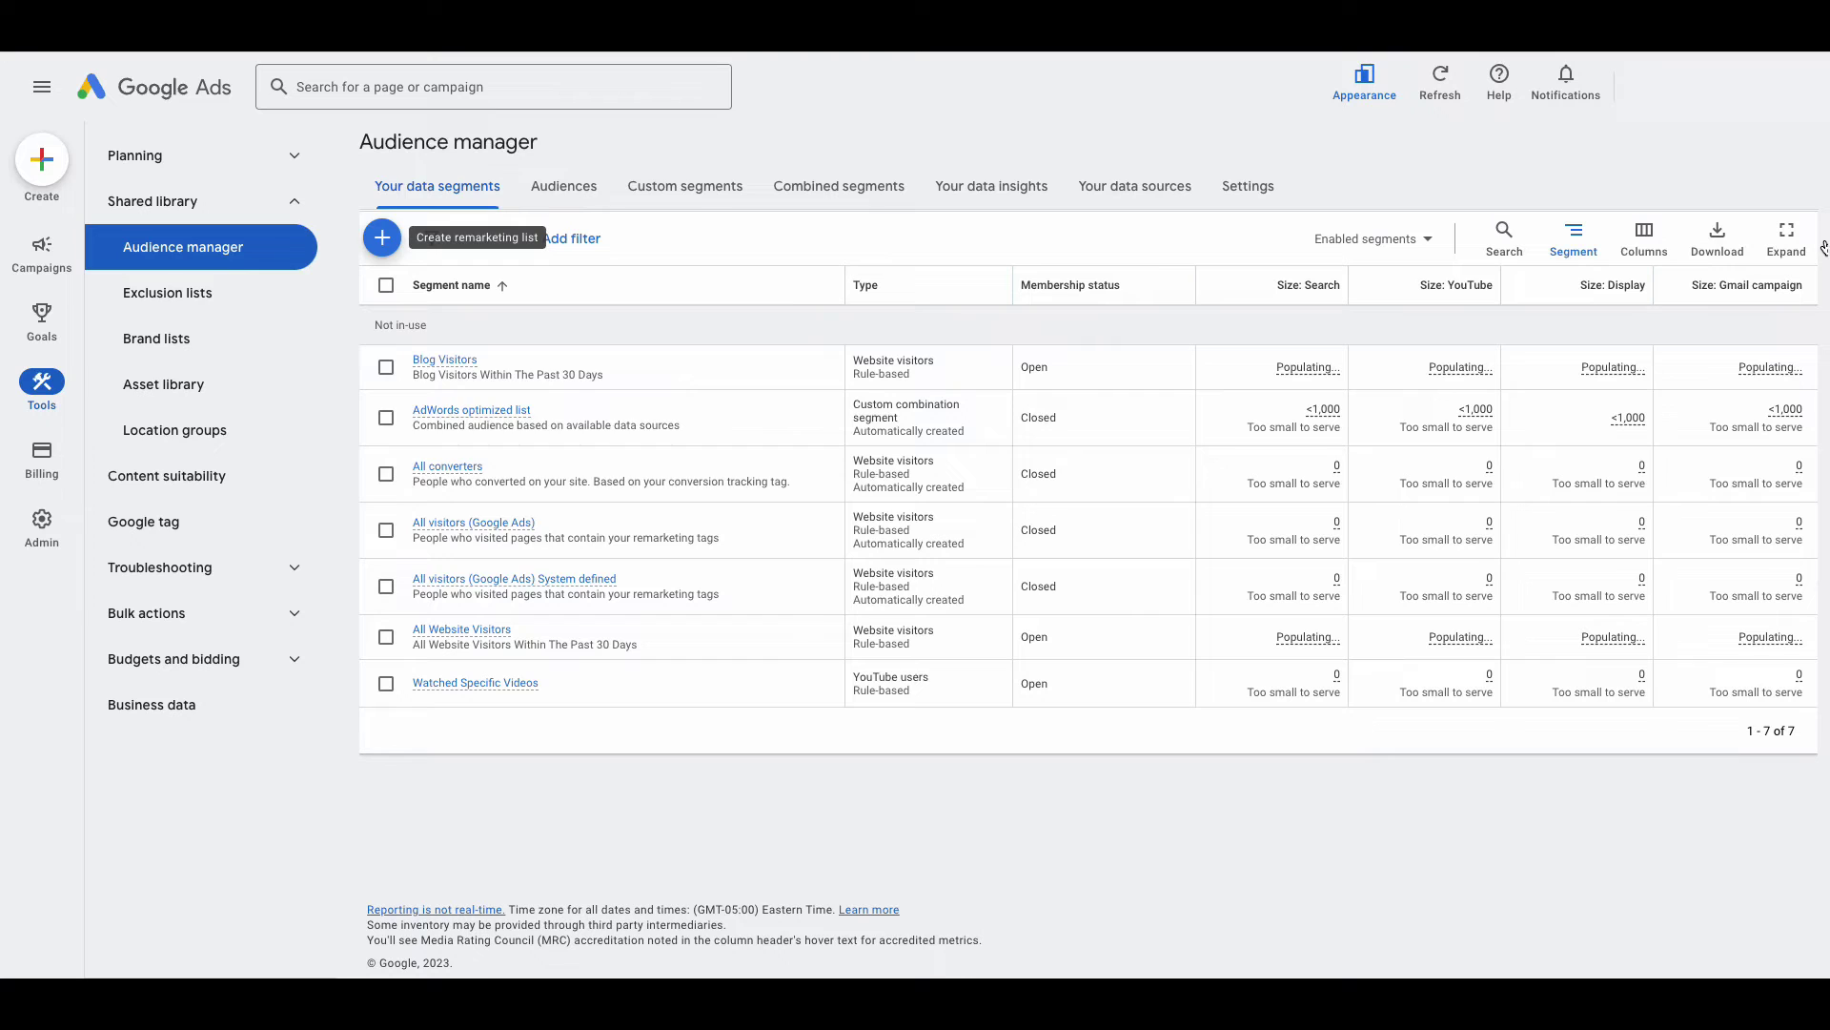
Start a Google Analytics segment on the linked GA4 property and open its audience-import settings
click(382, 237)
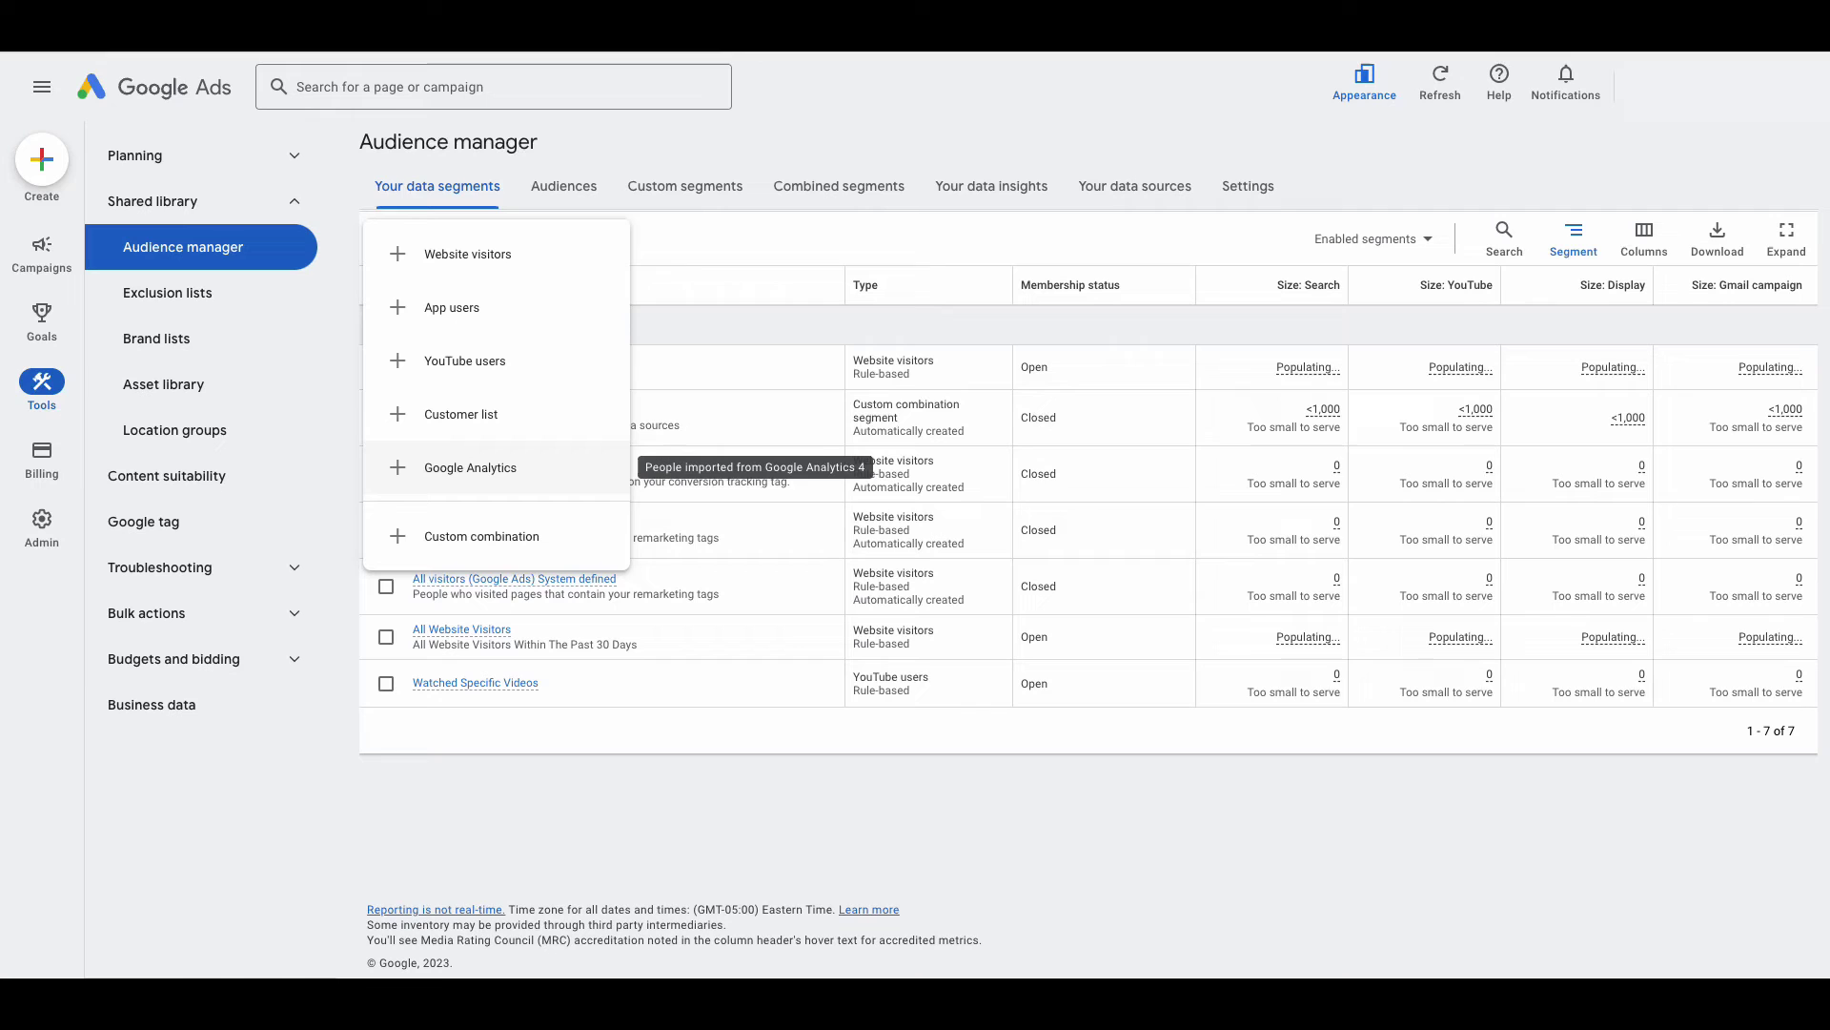
click(562, 473)
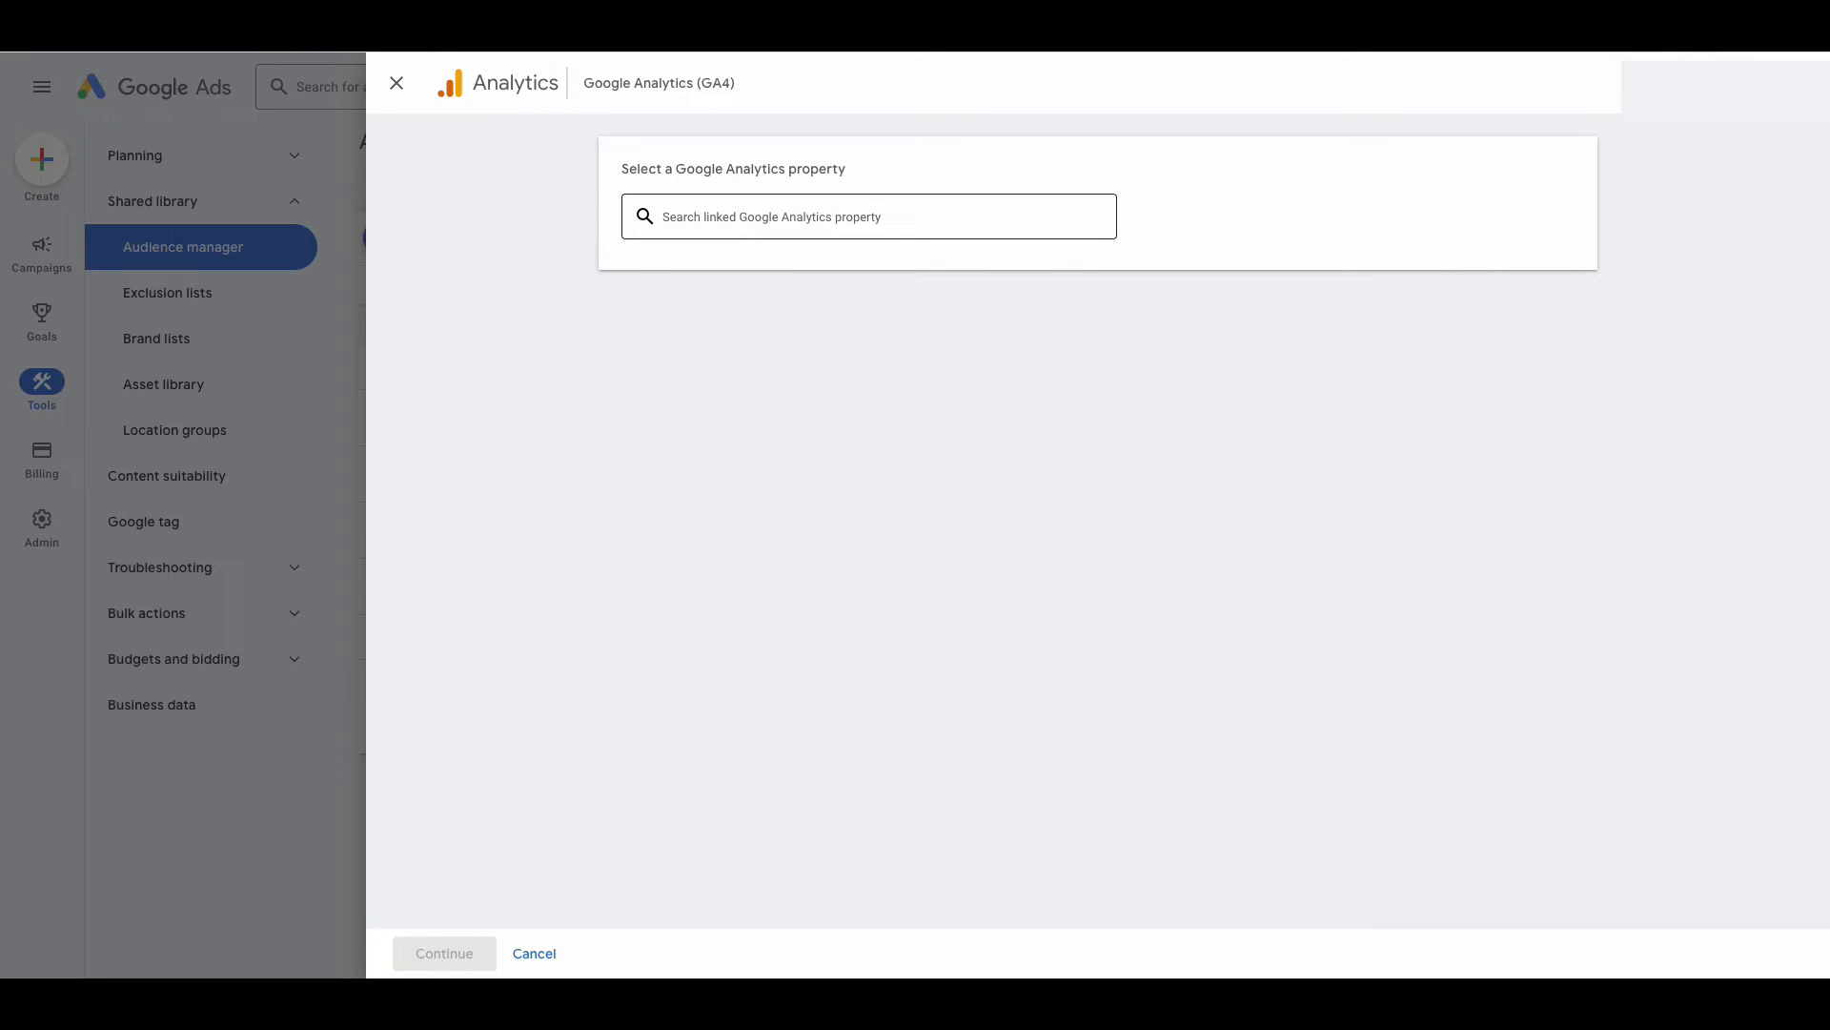
click(769, 217)
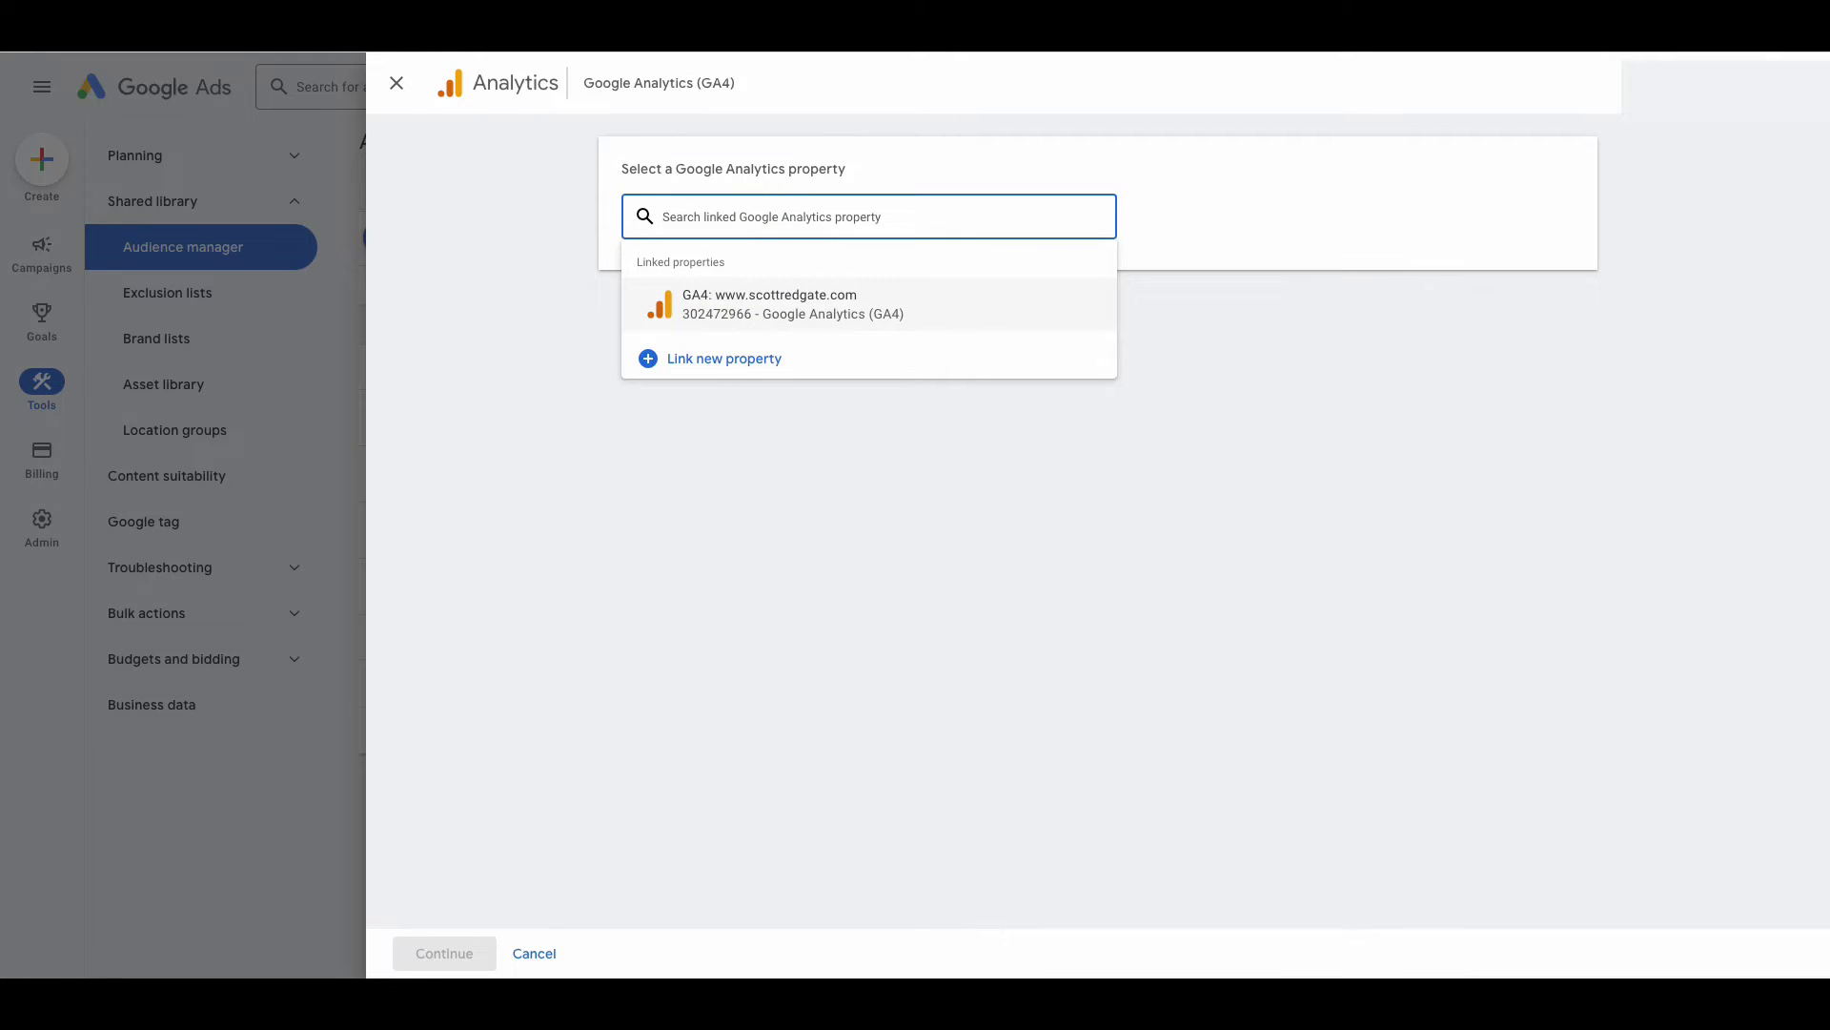
click(973, 305)
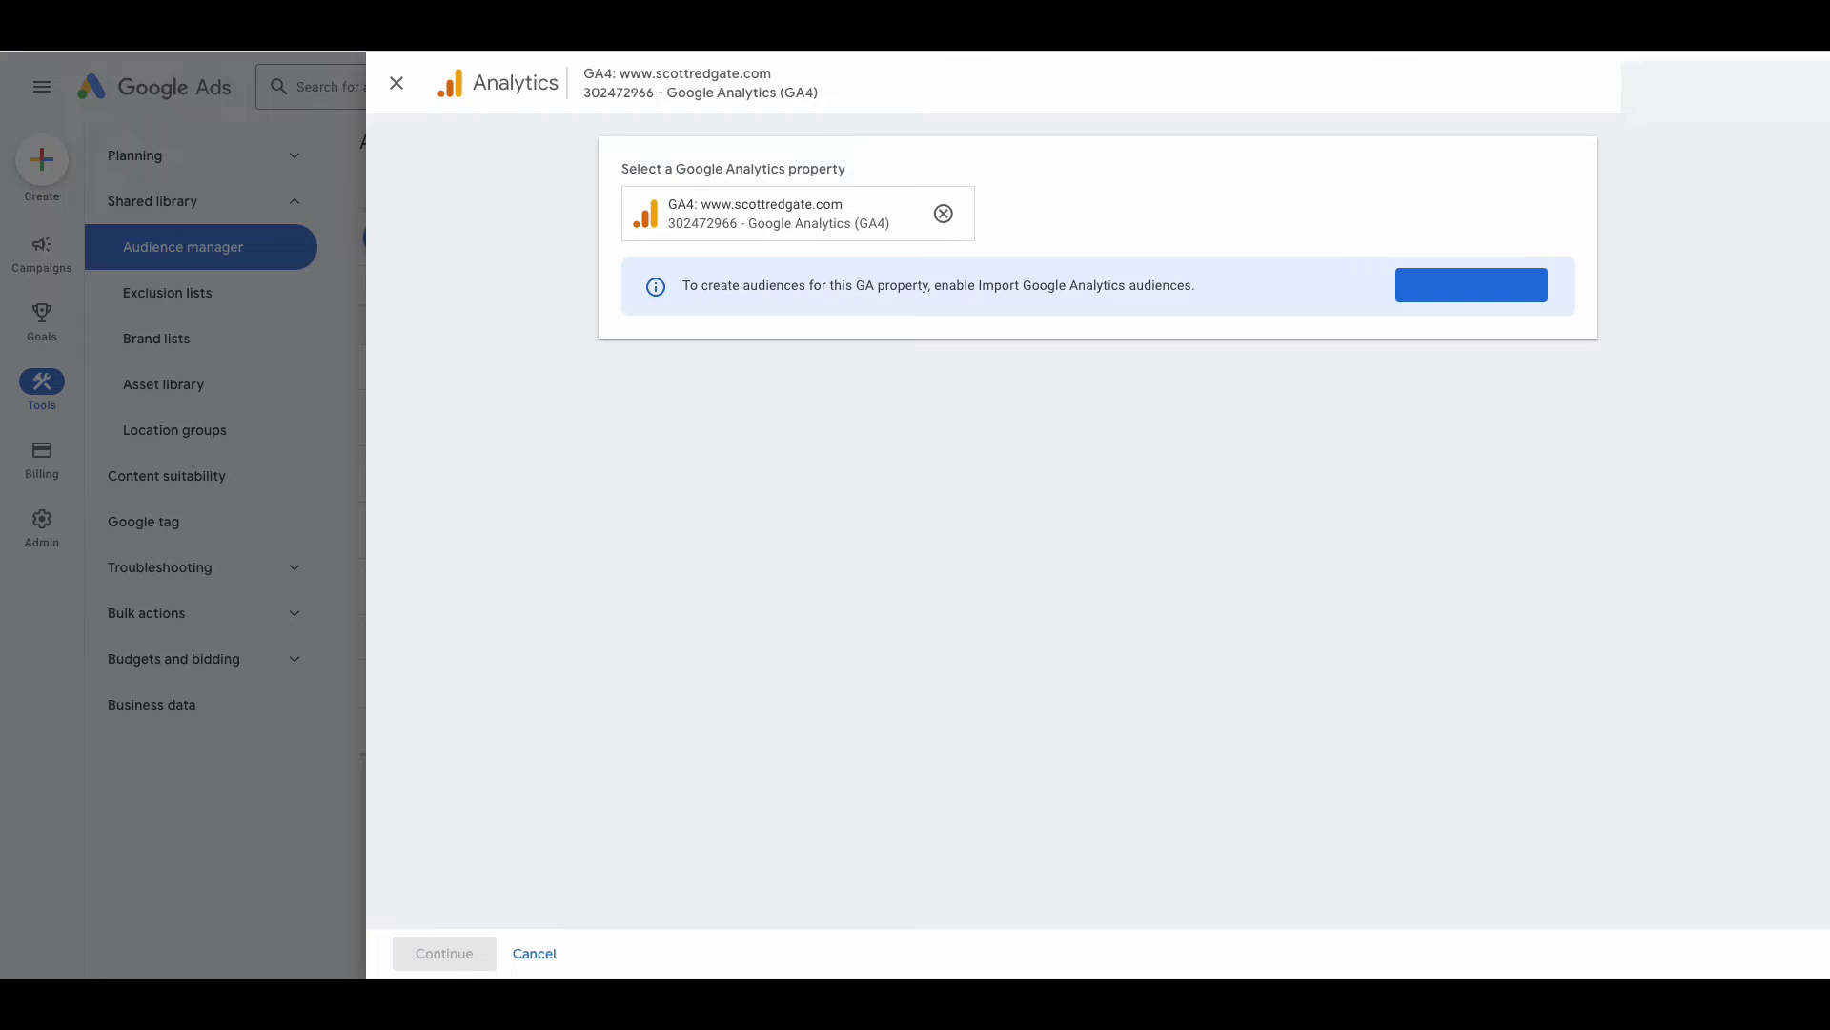
click(1430, 283)
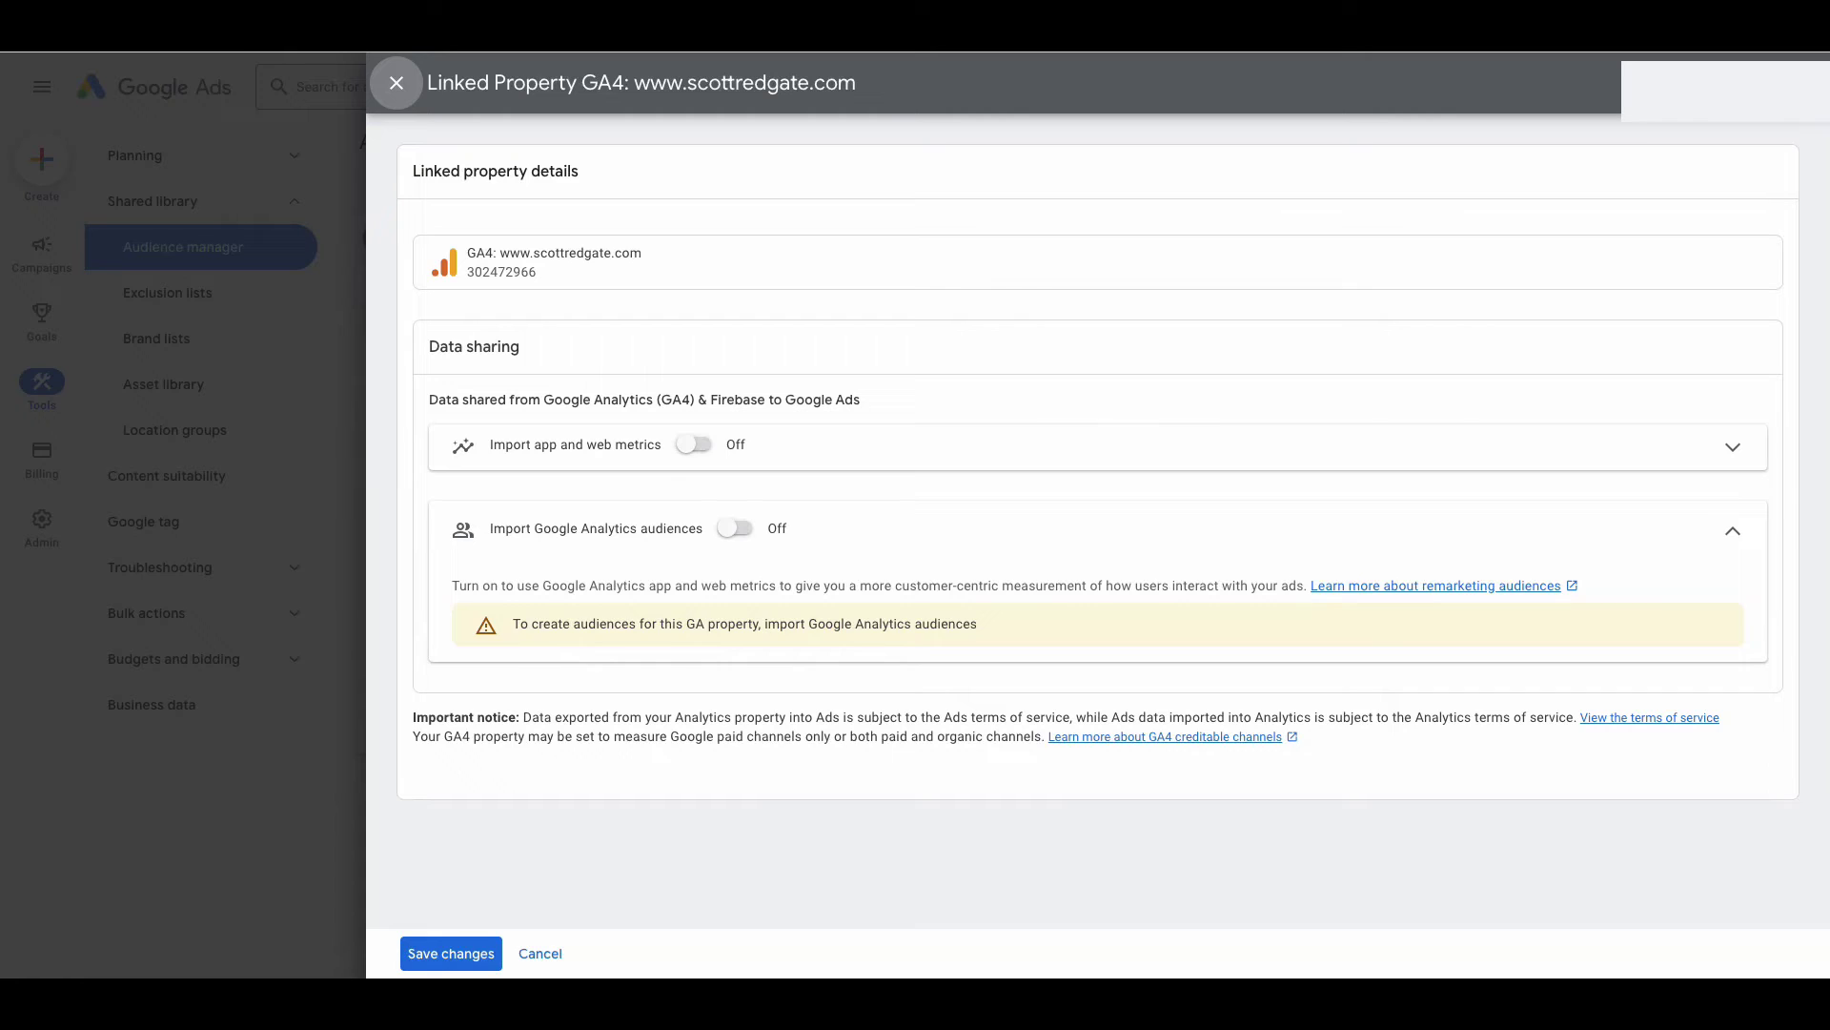
Switch on Import Google Analytics audiences and Import app and web metrics, then save
click(735, 528)
click(693, 444)
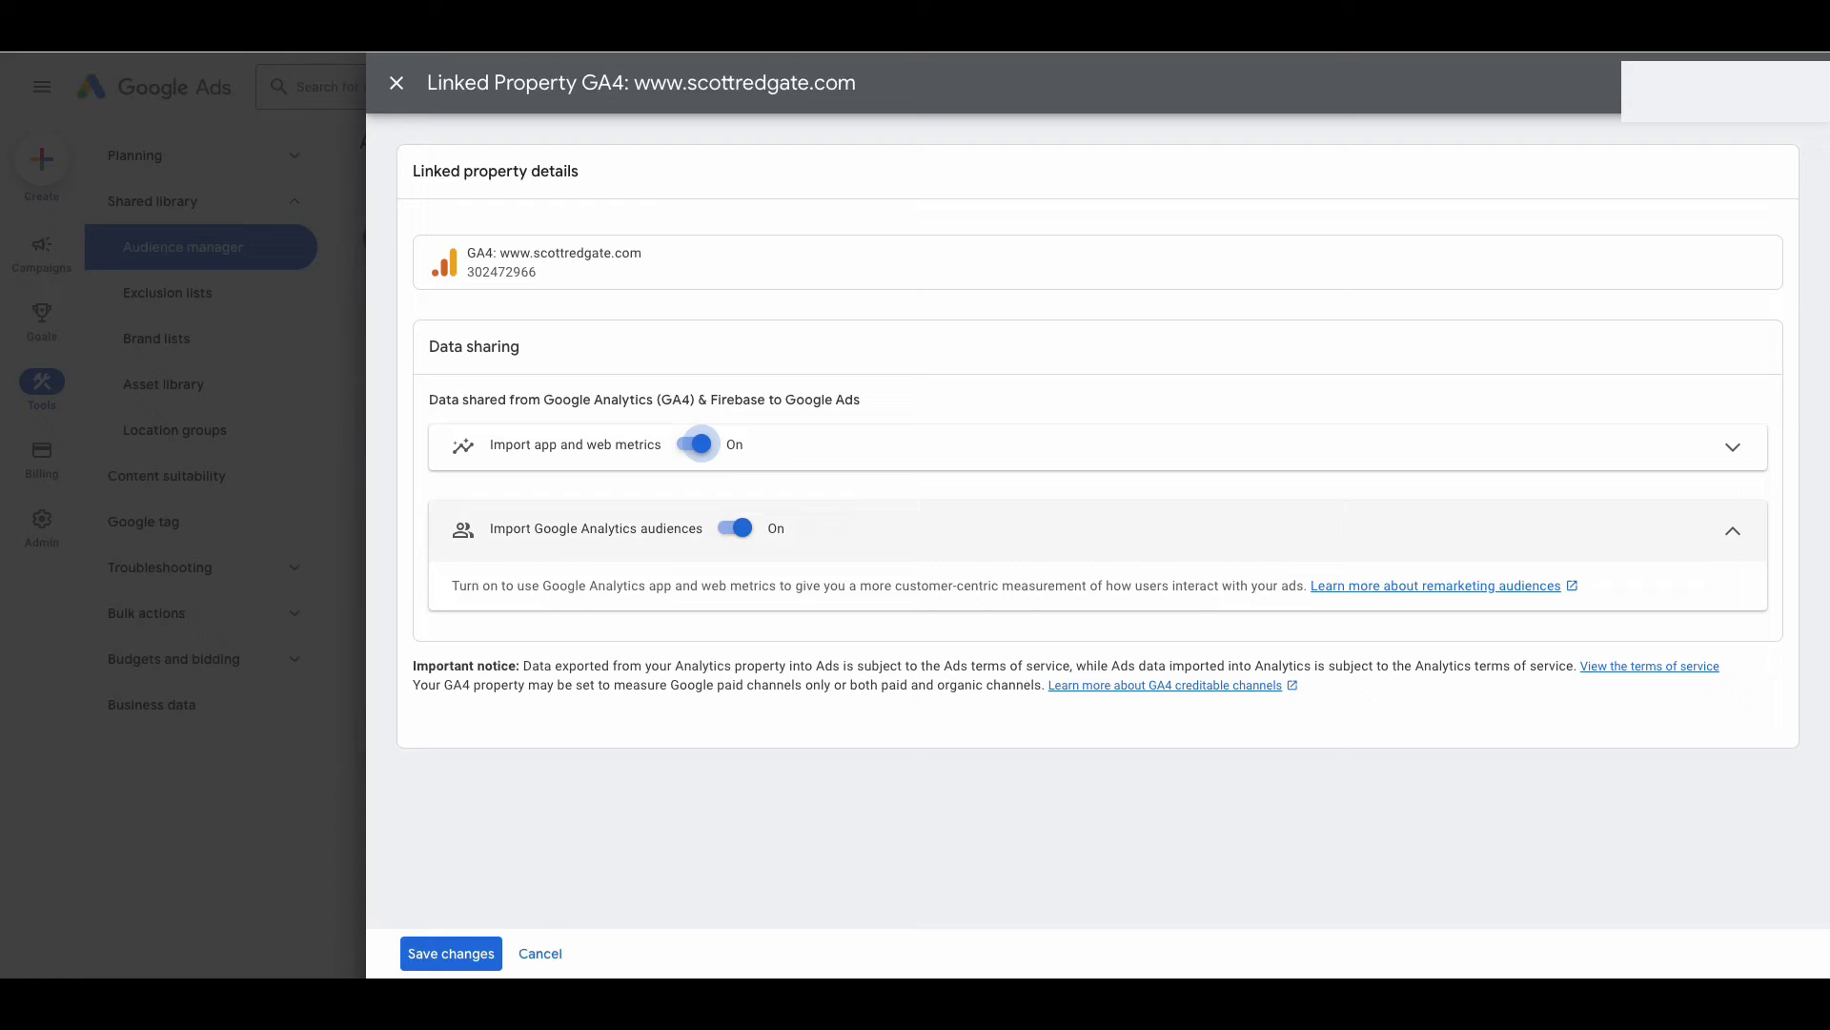
click(458, 956)
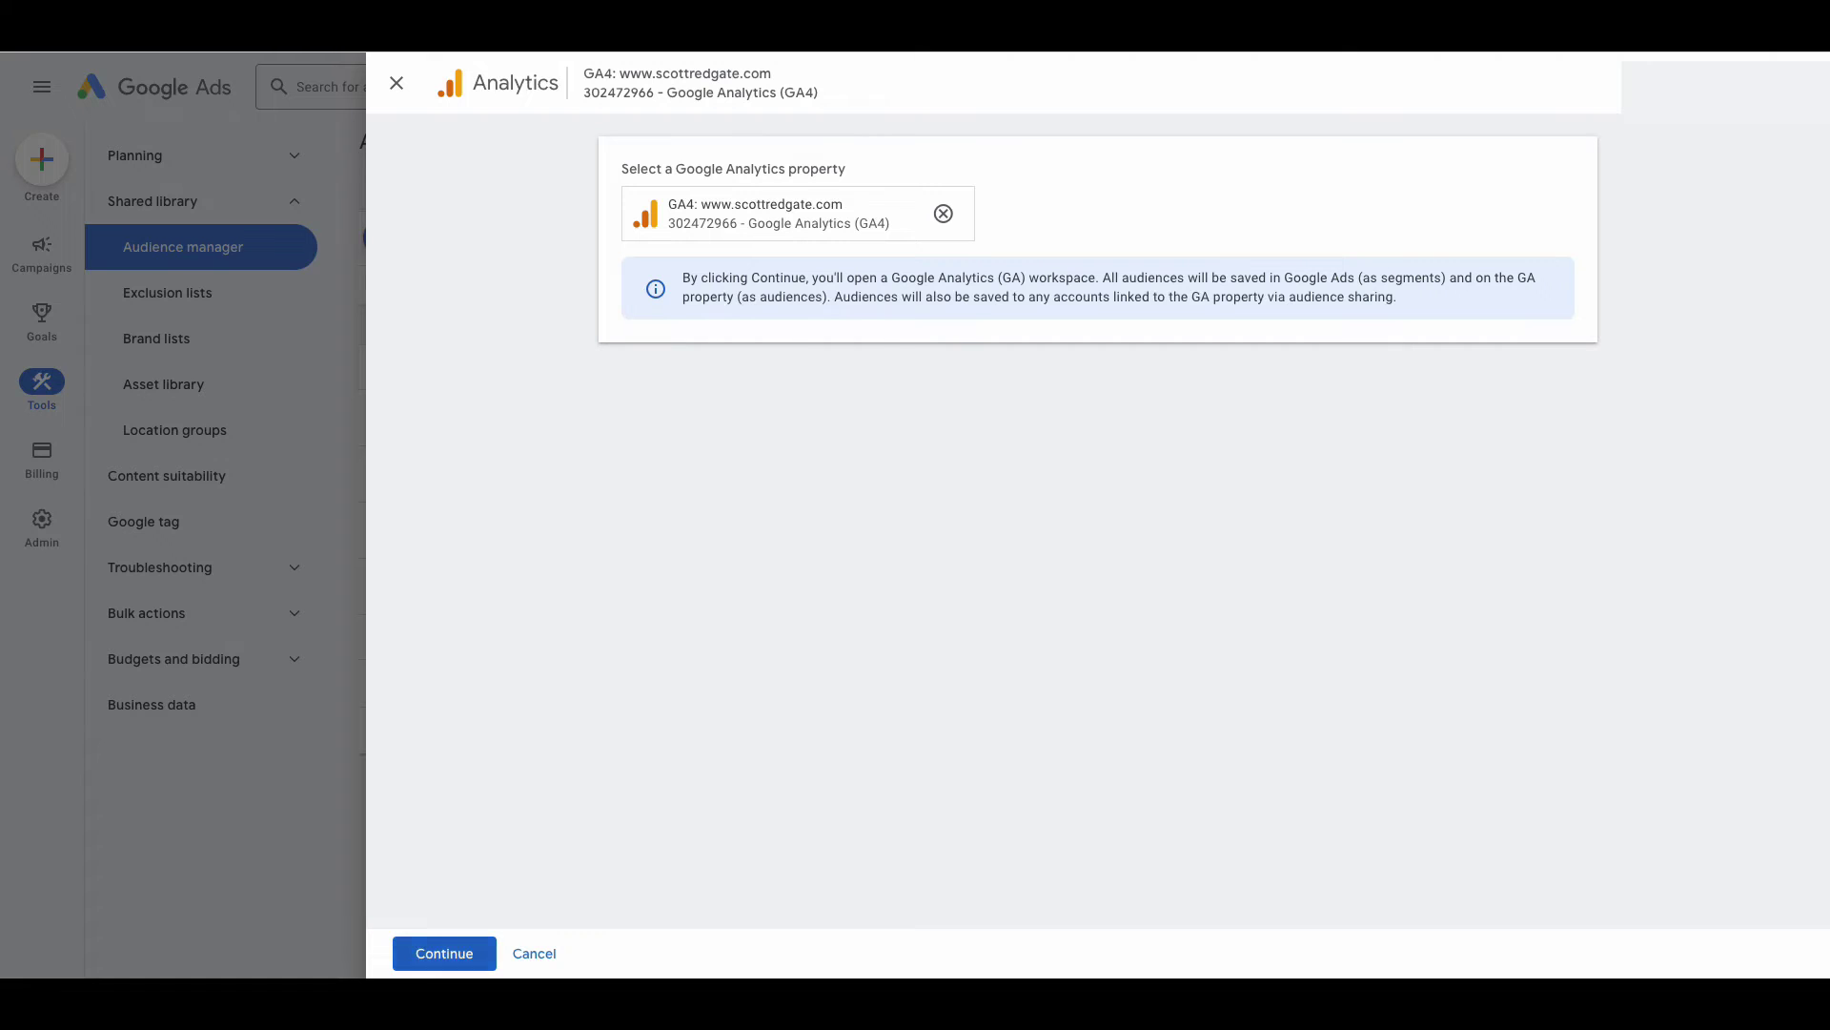
Continue to the Analytics workspace, browse Templates and Predictive audiences, then begin a custom audience
click(448, 956)
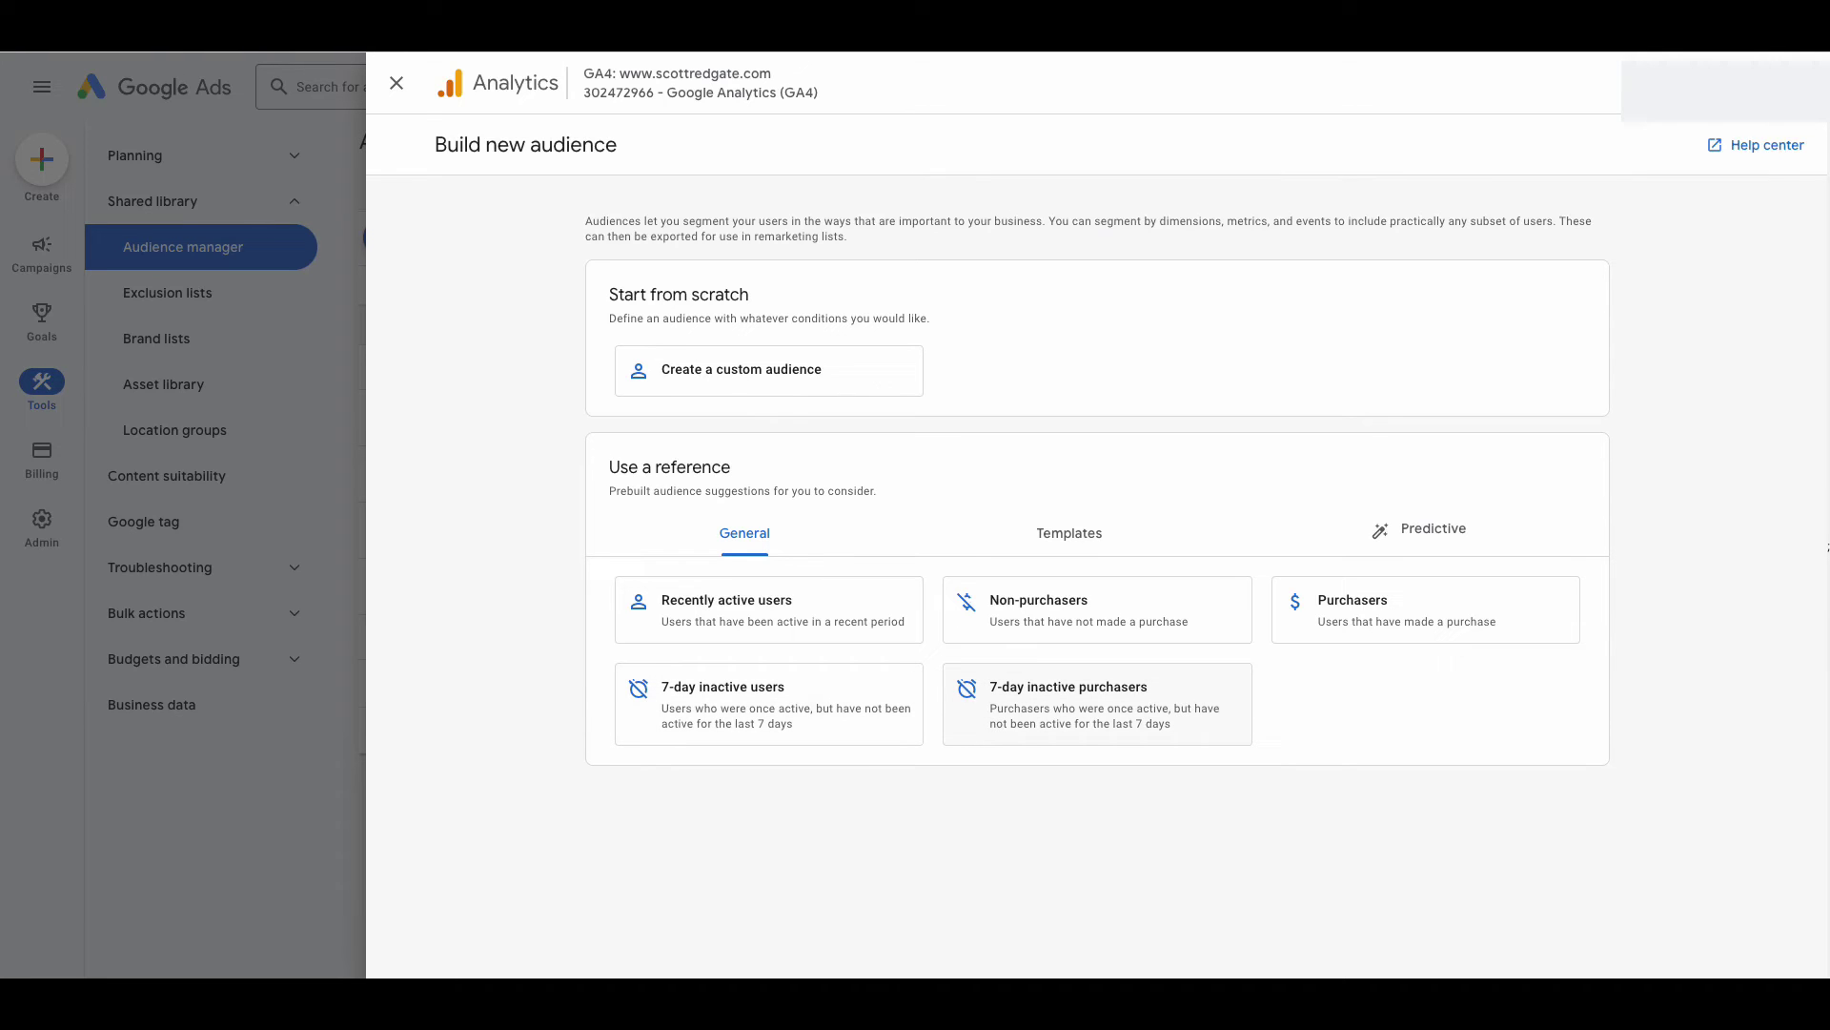
click(1091, 541)
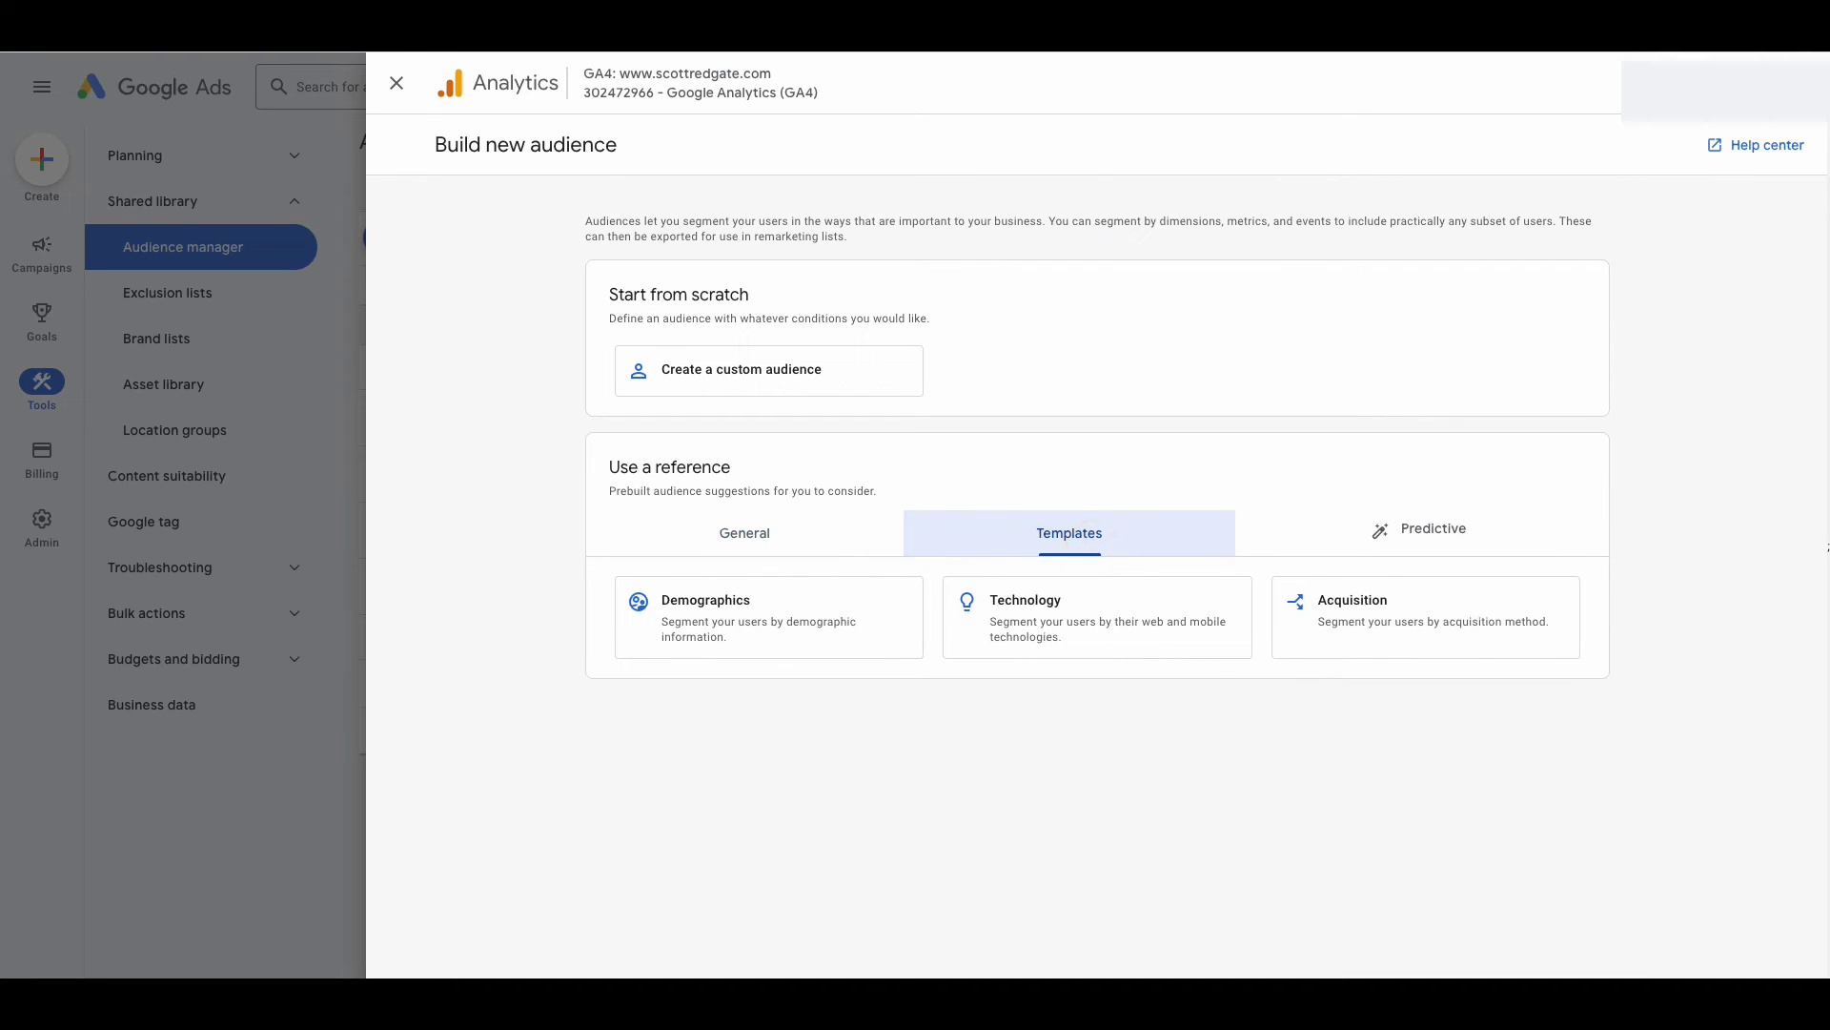
click(1420, 530)
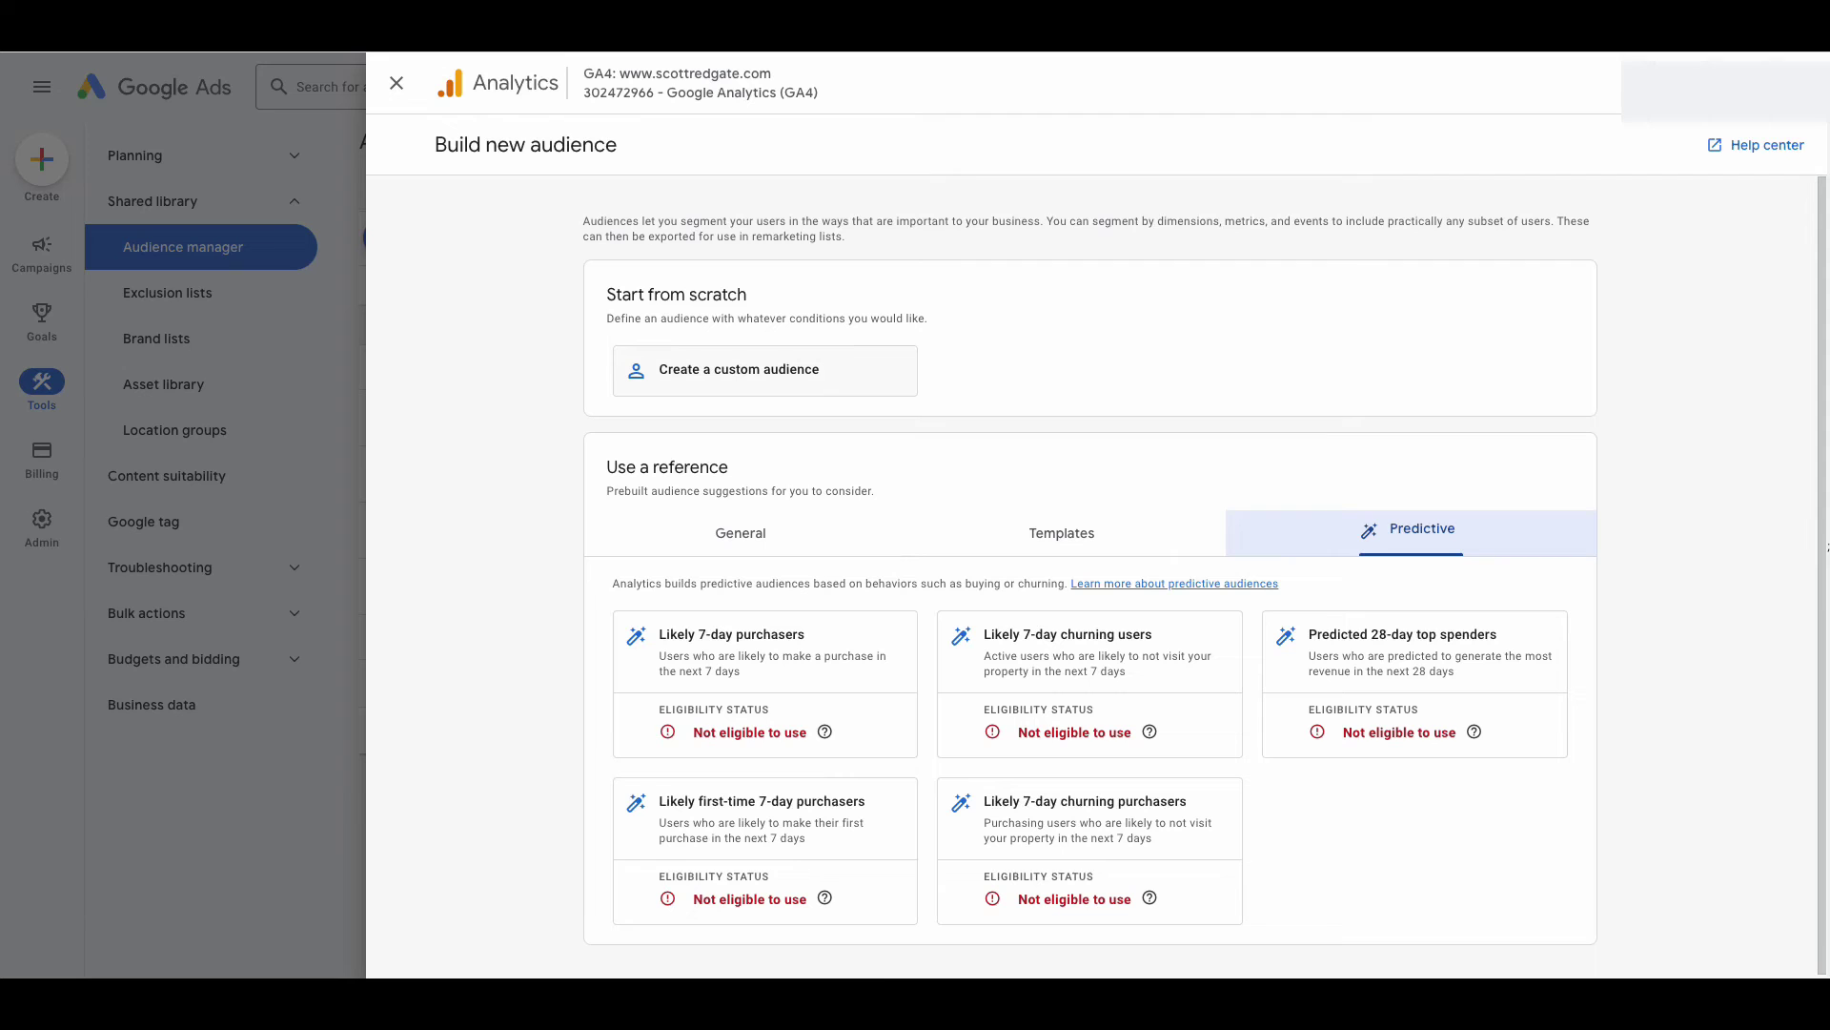
click(705, 371)
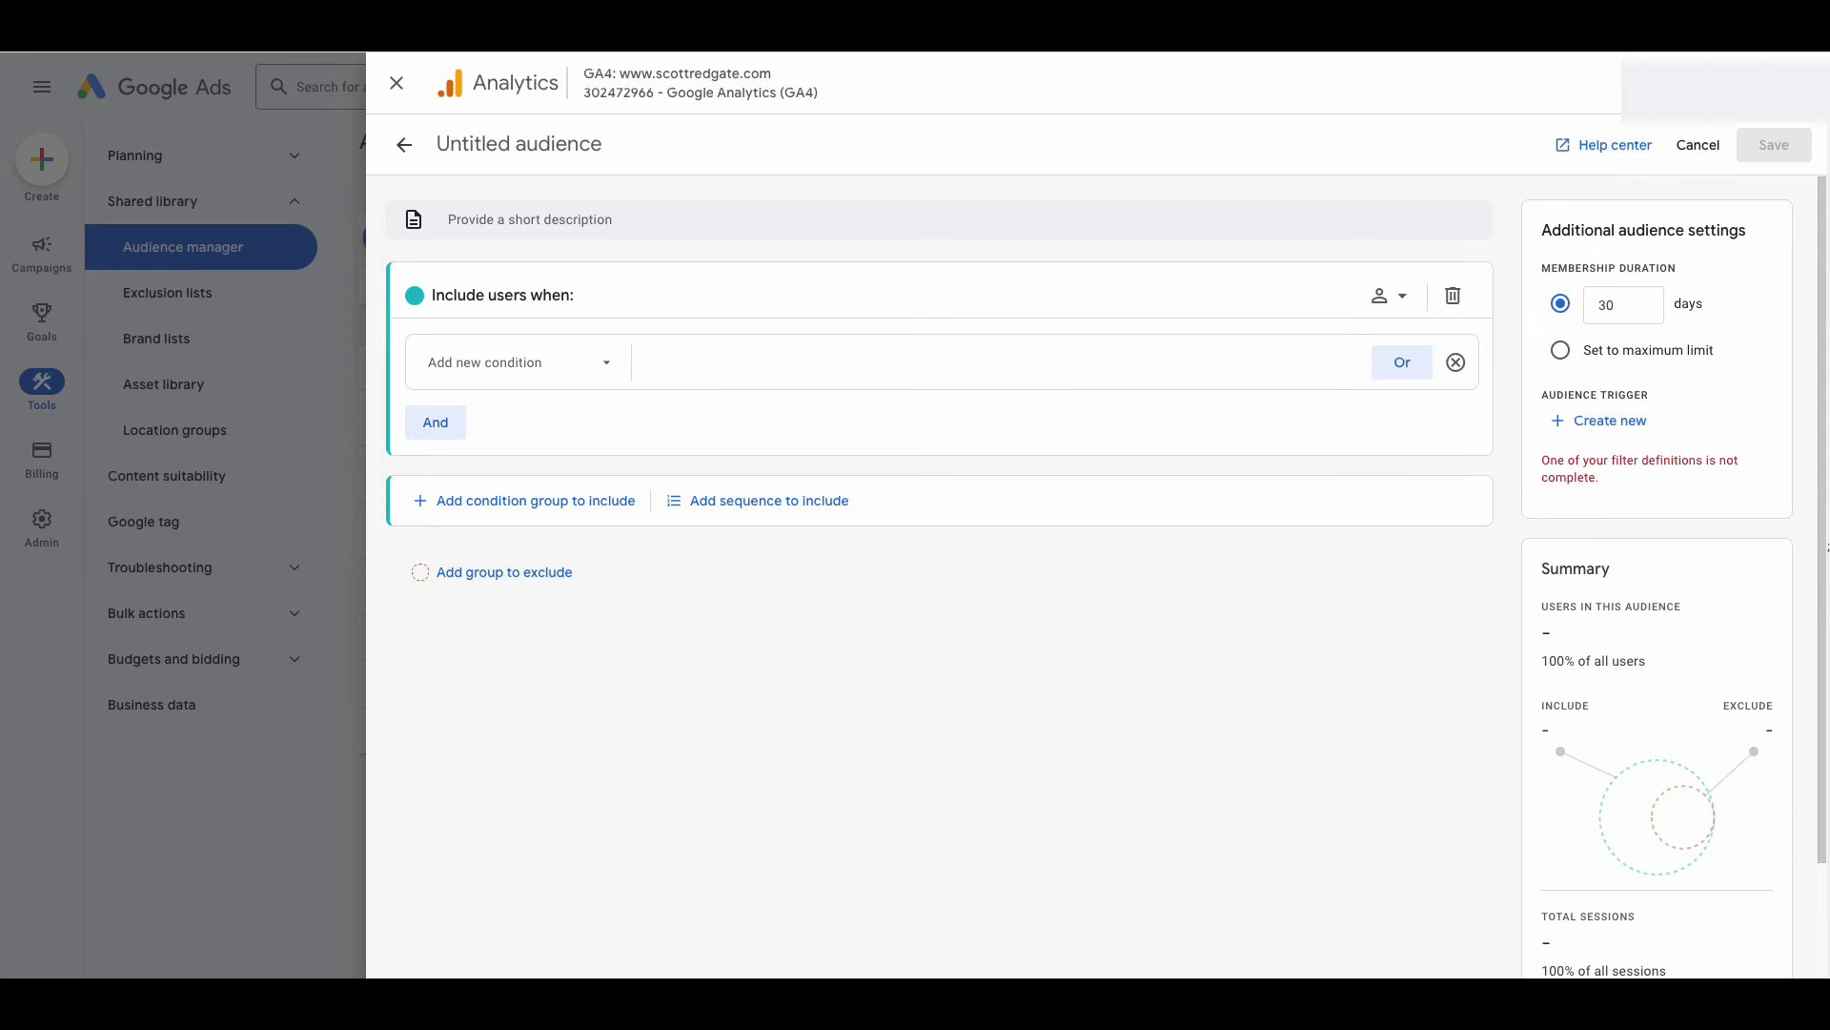
Add a Geography > Country include condition filtered to United States
click(560, 355)
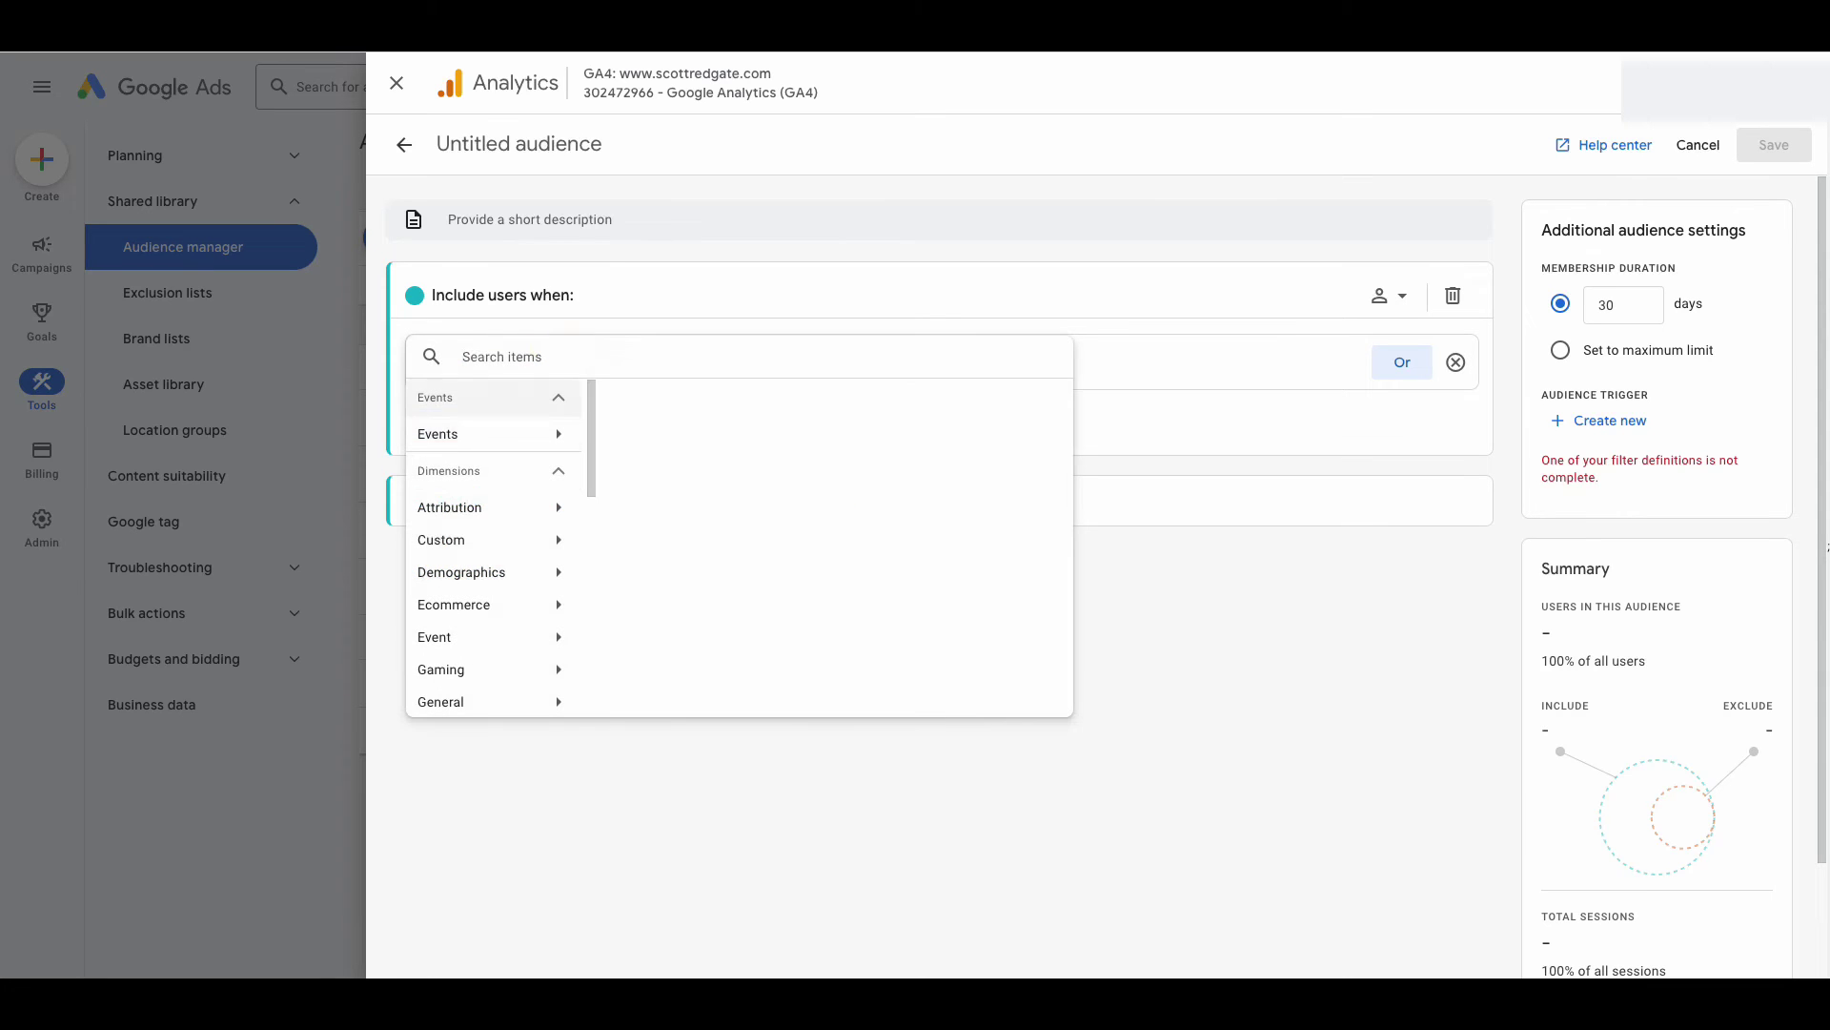
scroll(490, 539, down, 2)
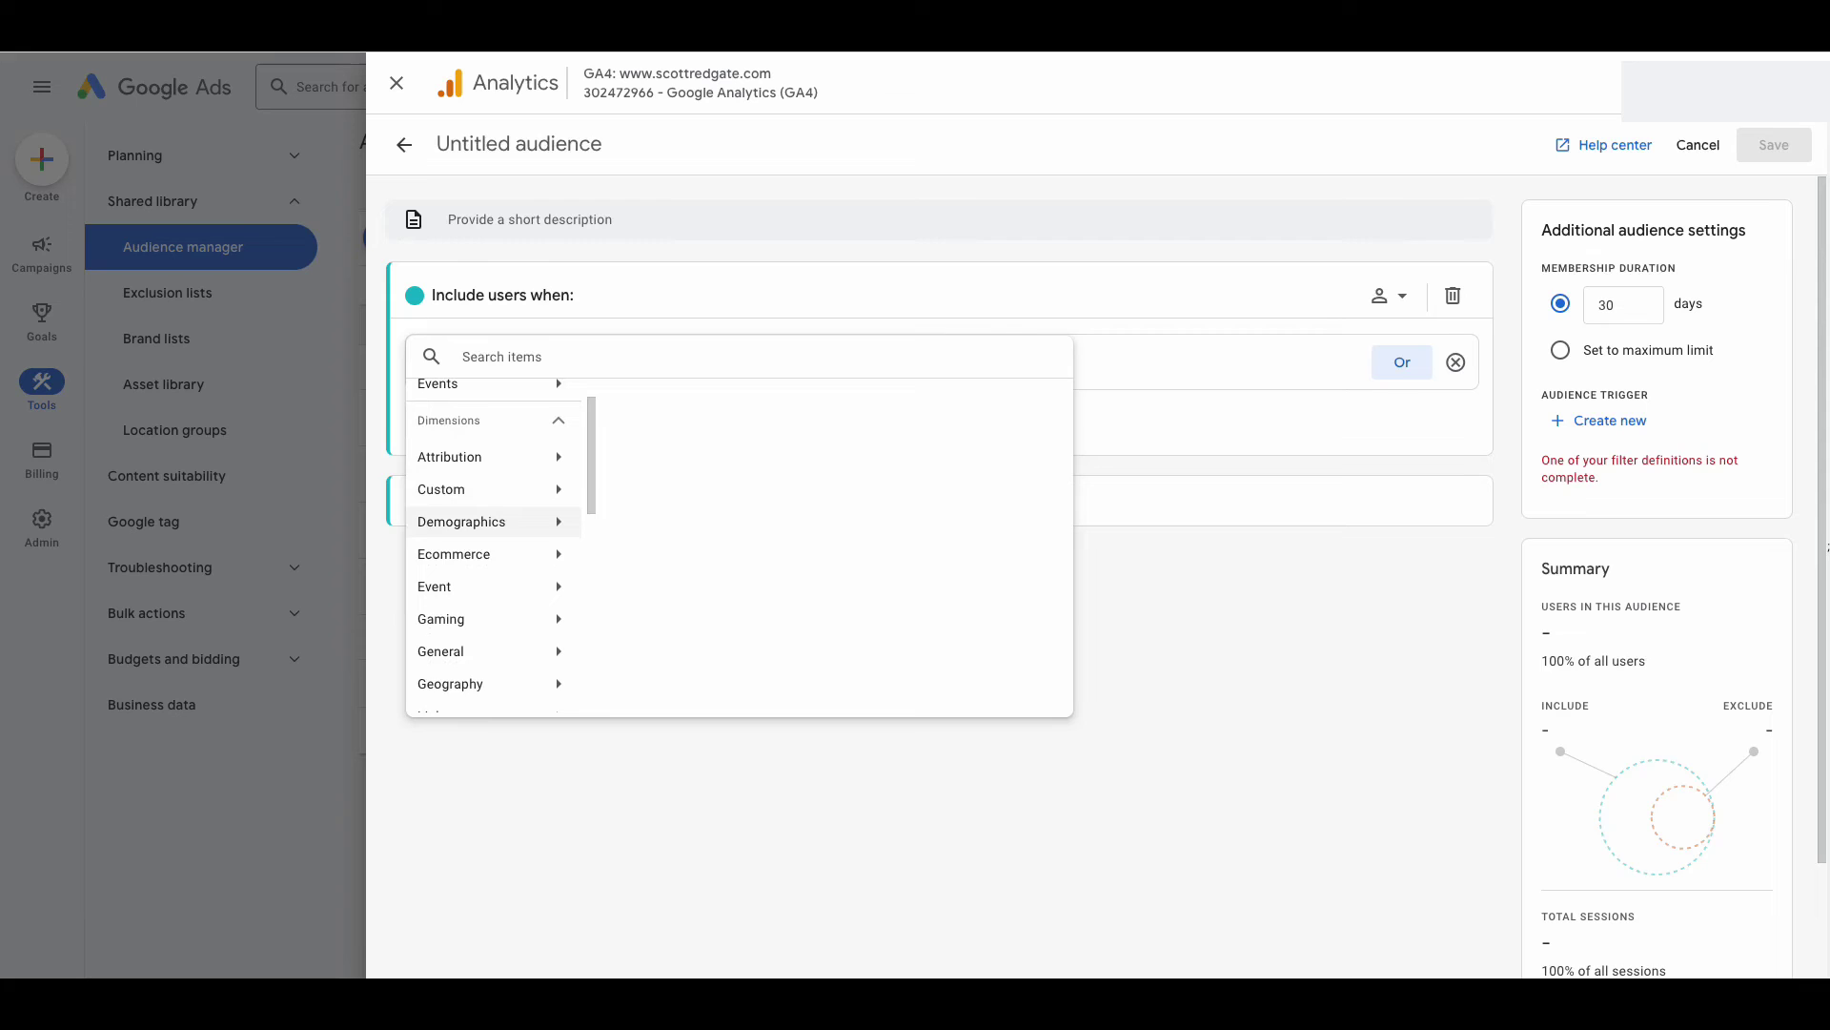
click(515, 682)
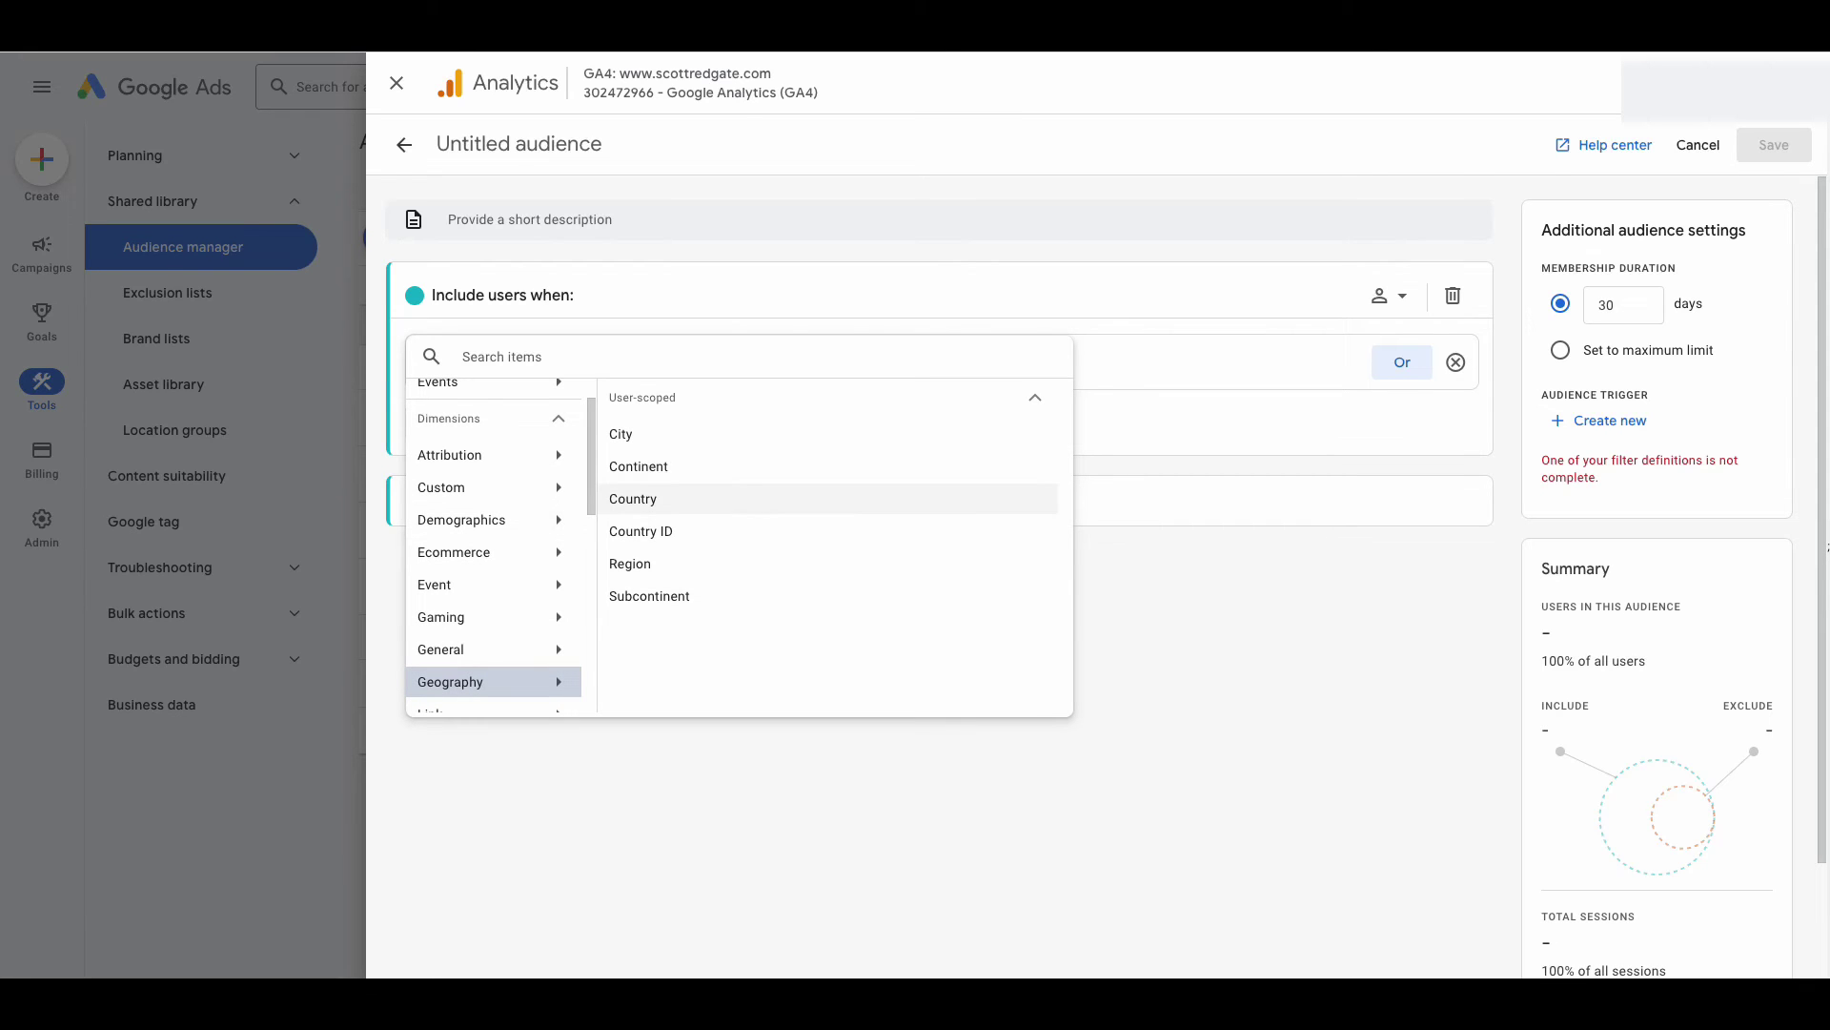
click(667, 499)
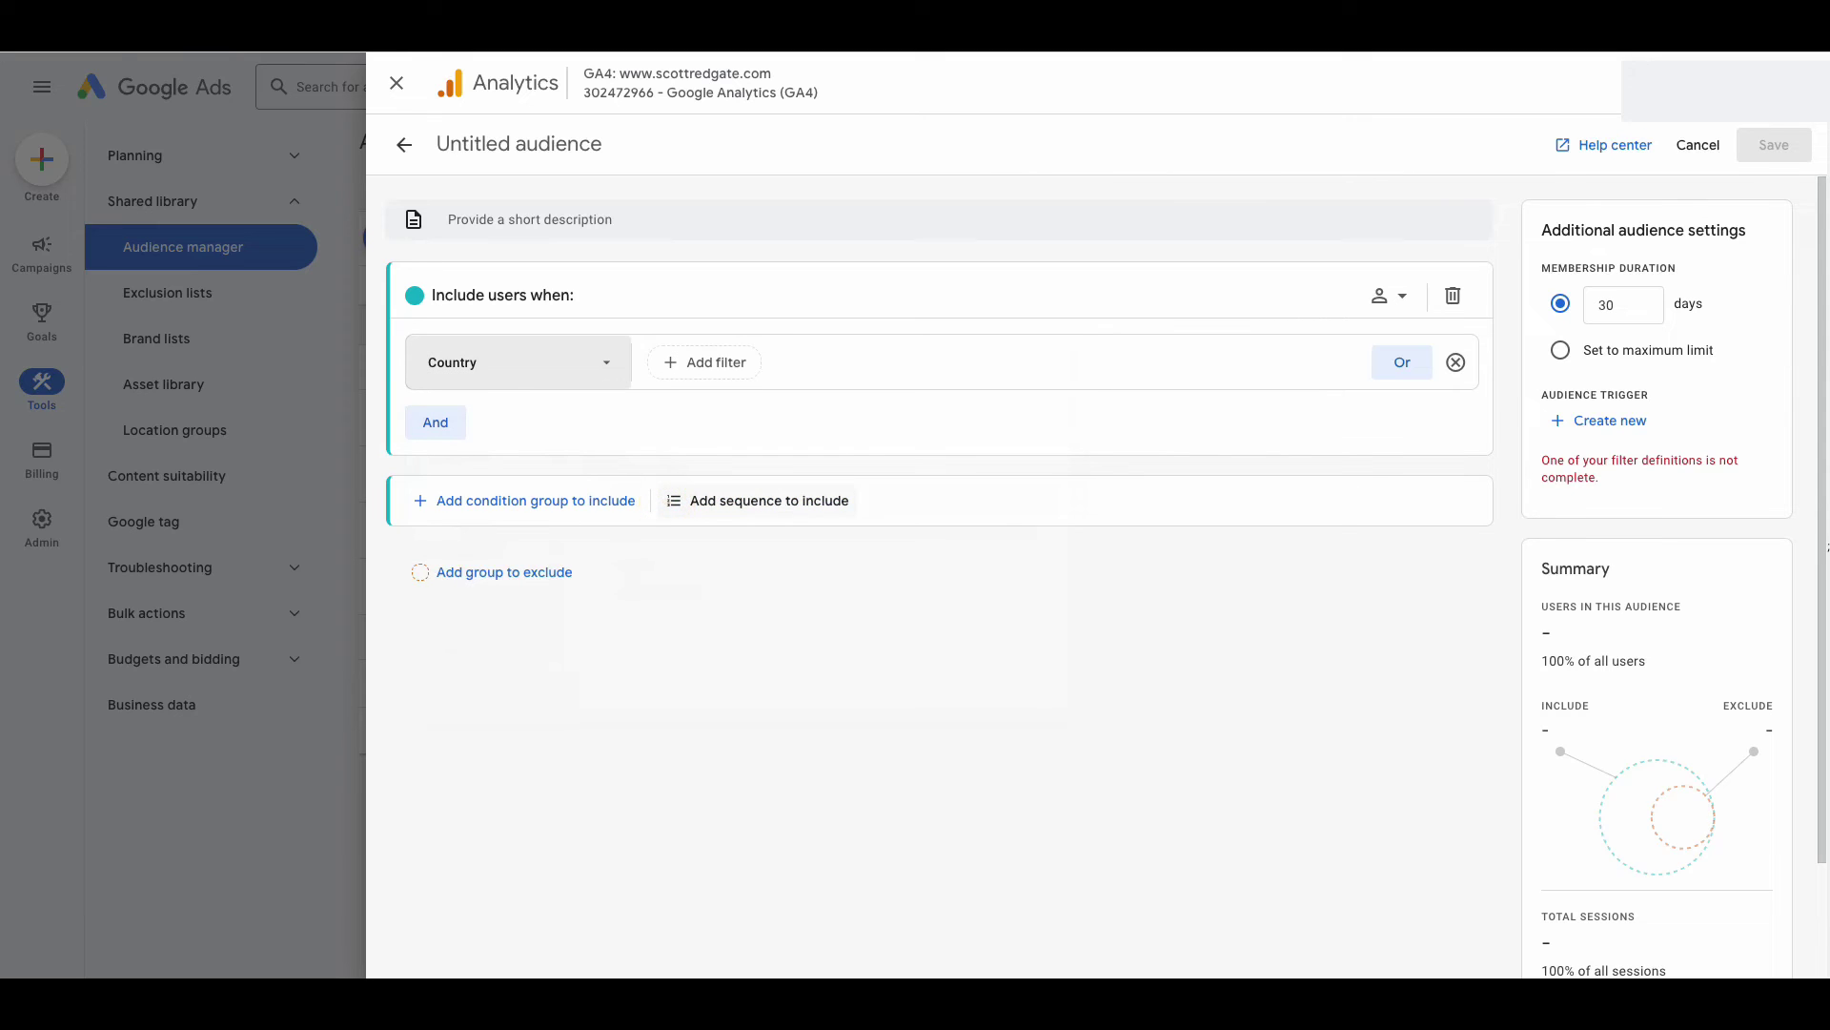
click(676, 359)
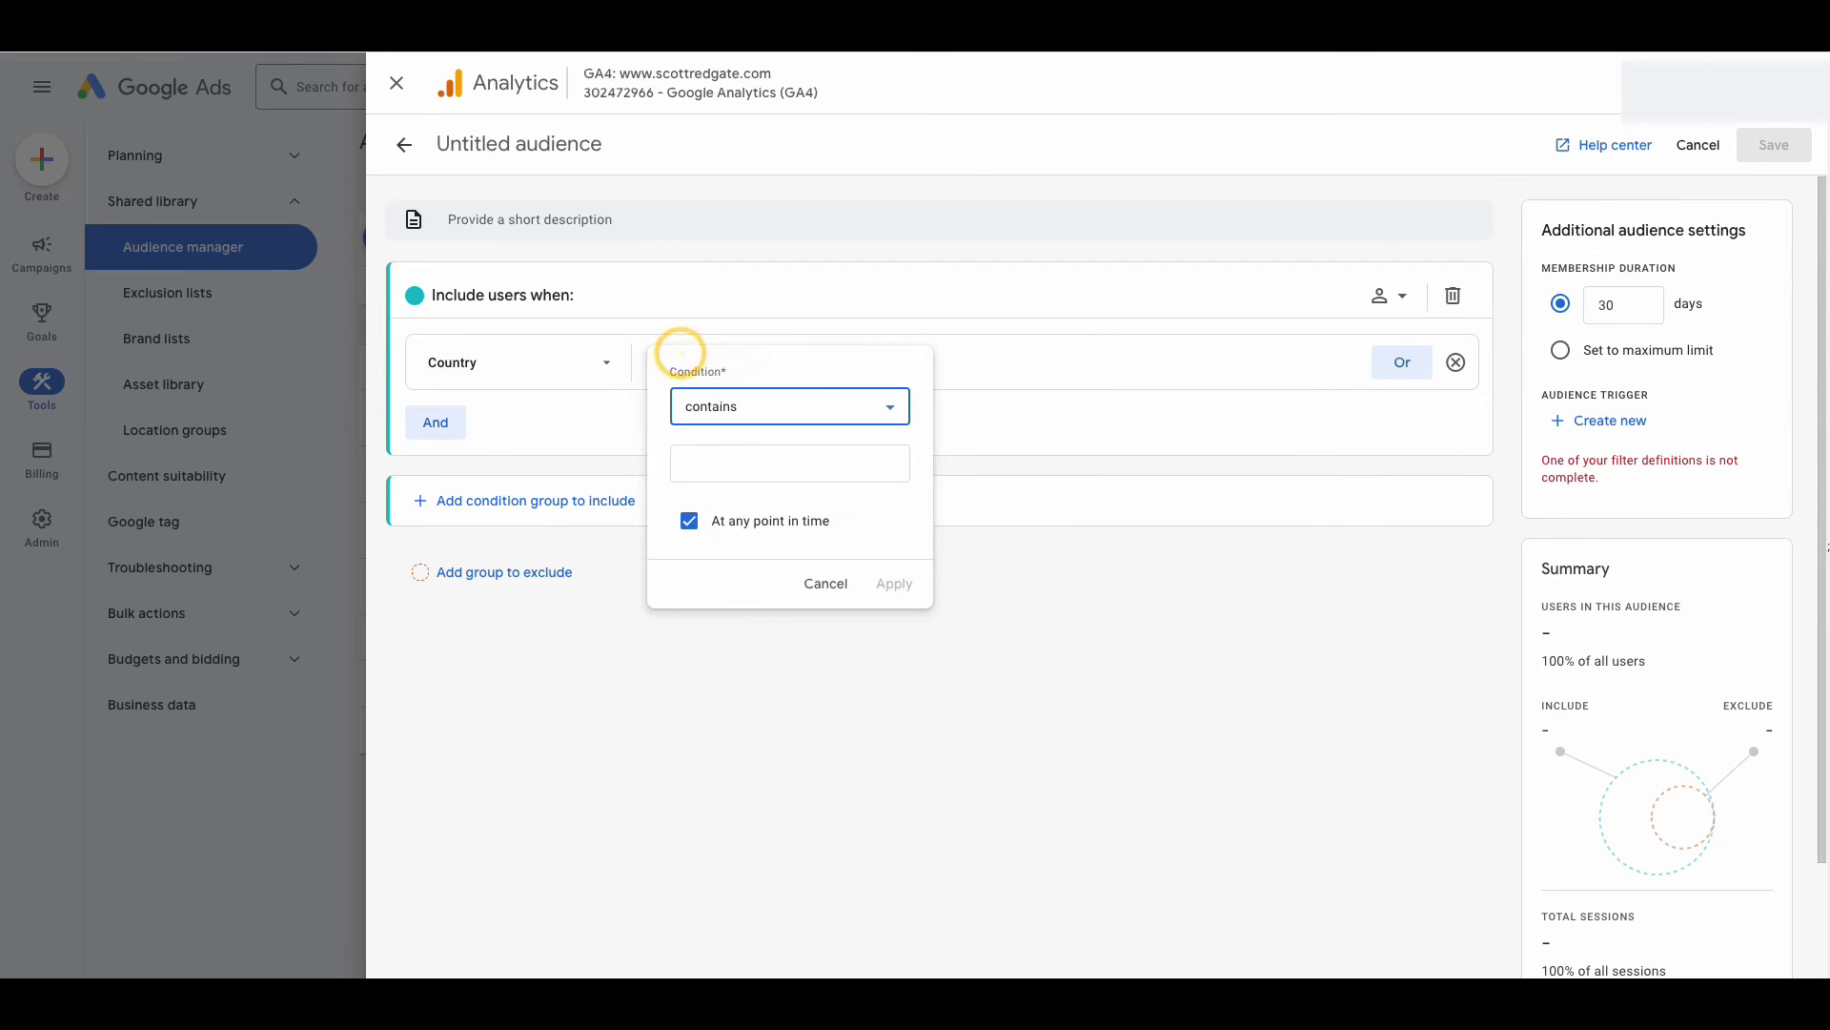
click(743, 461)
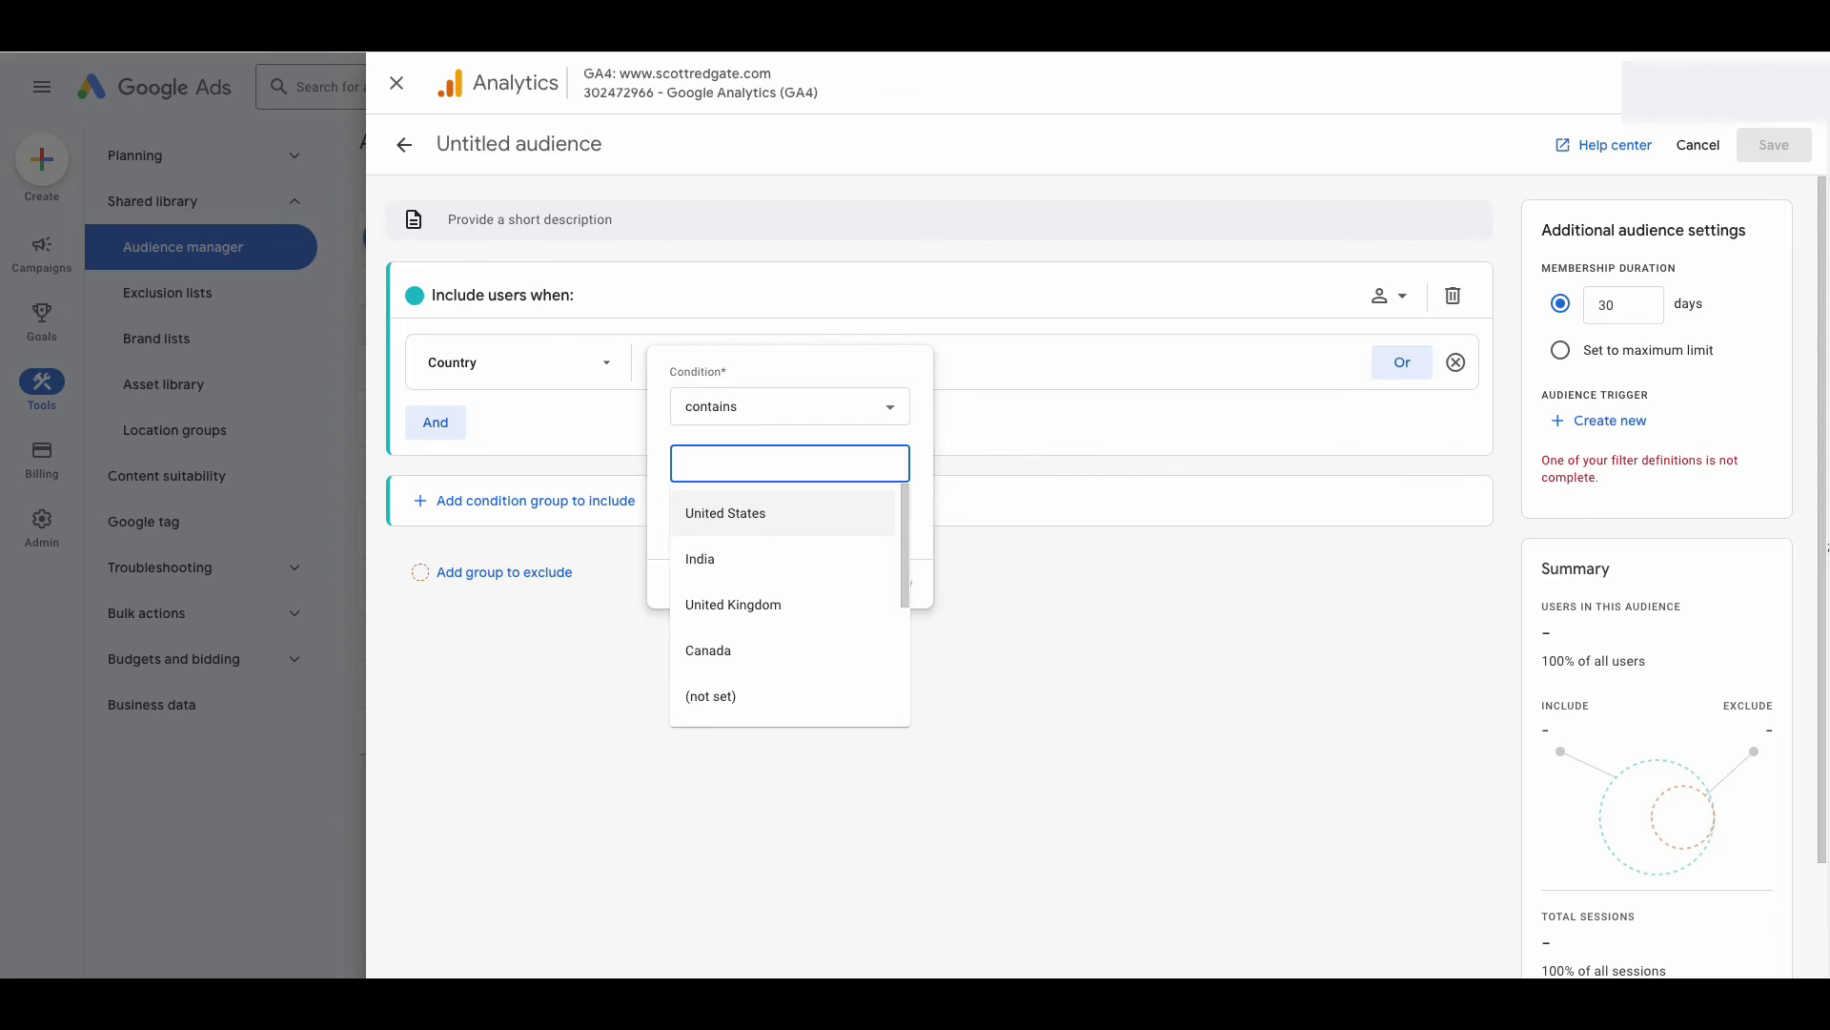
click(791, 515)
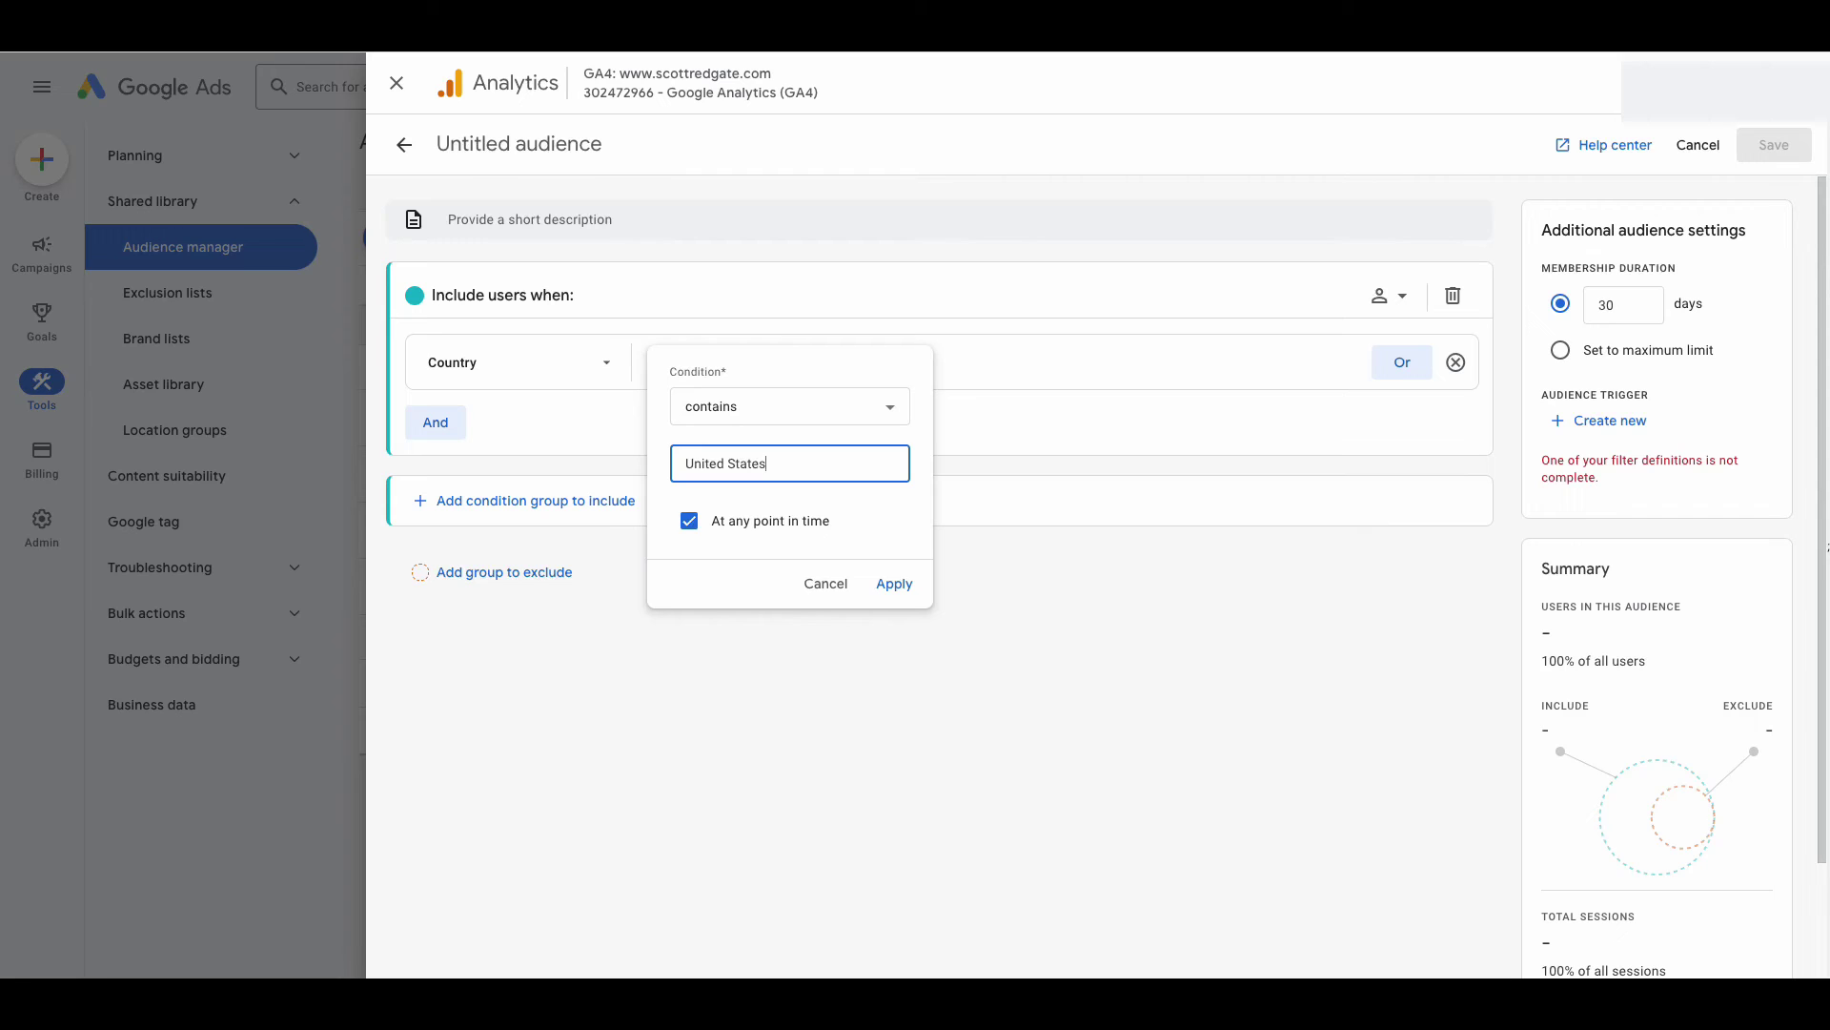
Apply the United States filter, name the audience 'United States Visitors' and save it
click(894, 583)
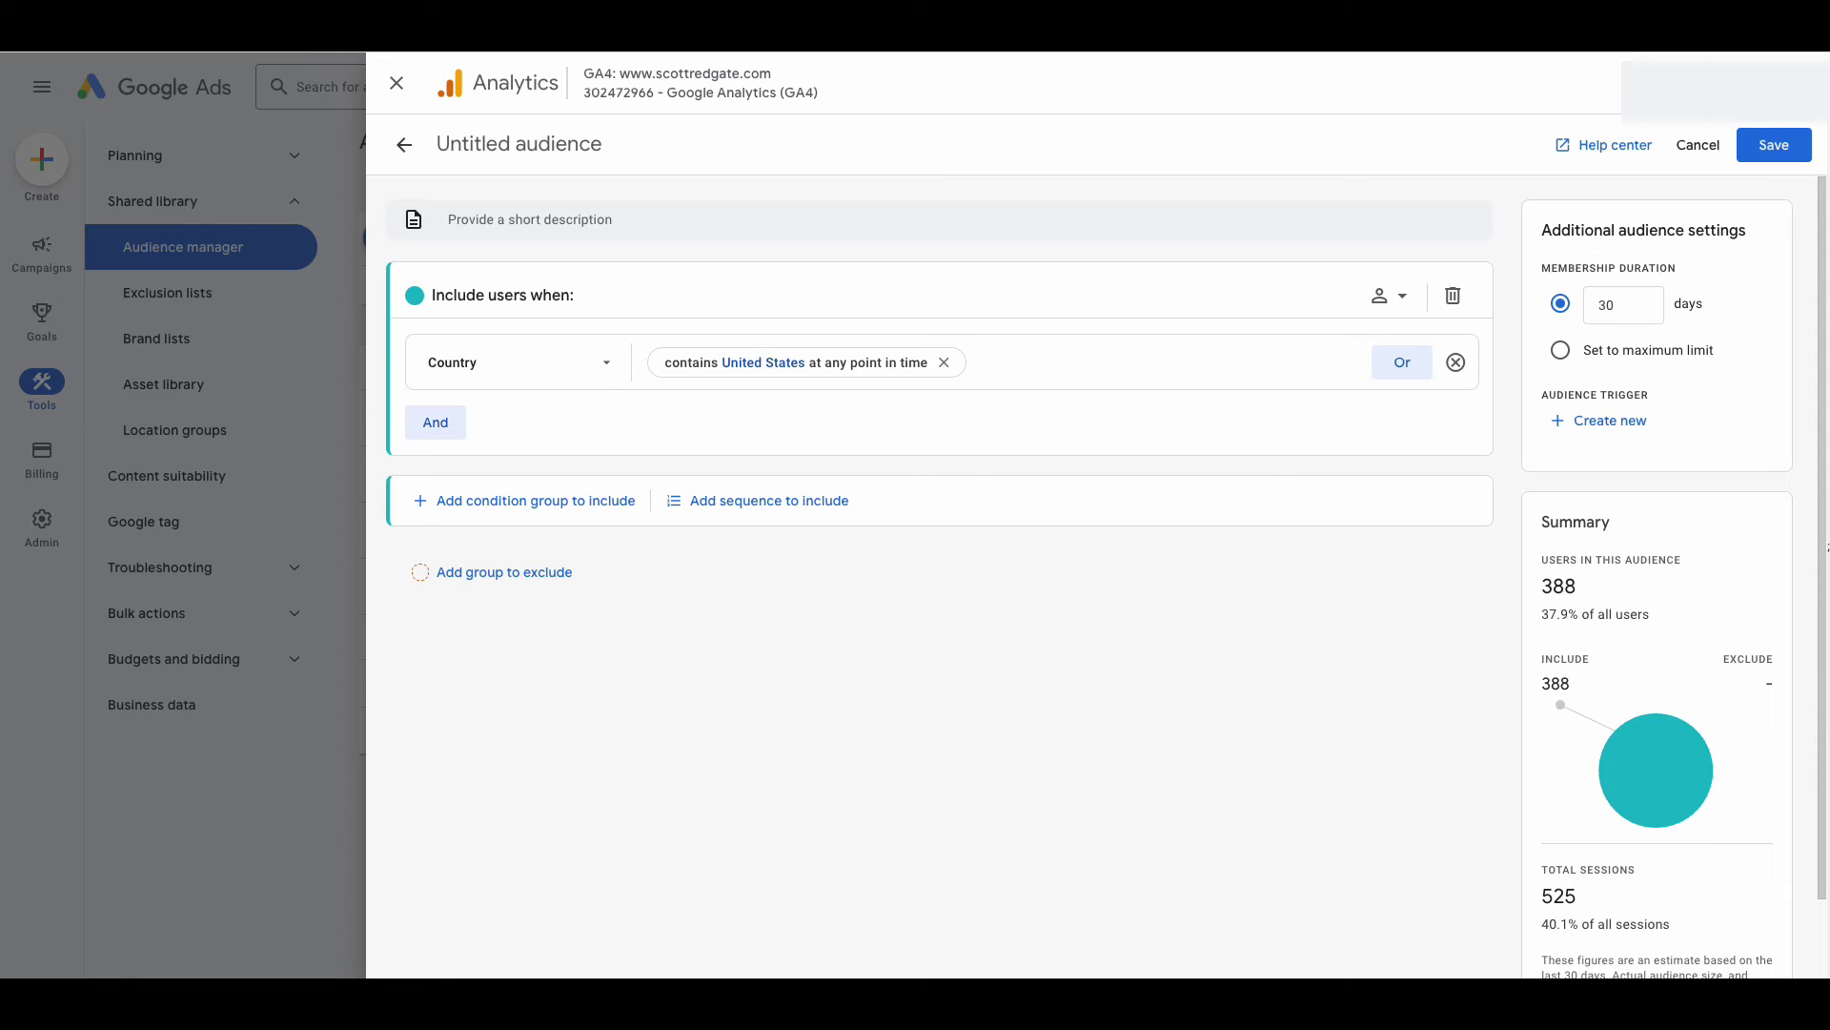
click(512, 135)
text(Uni)
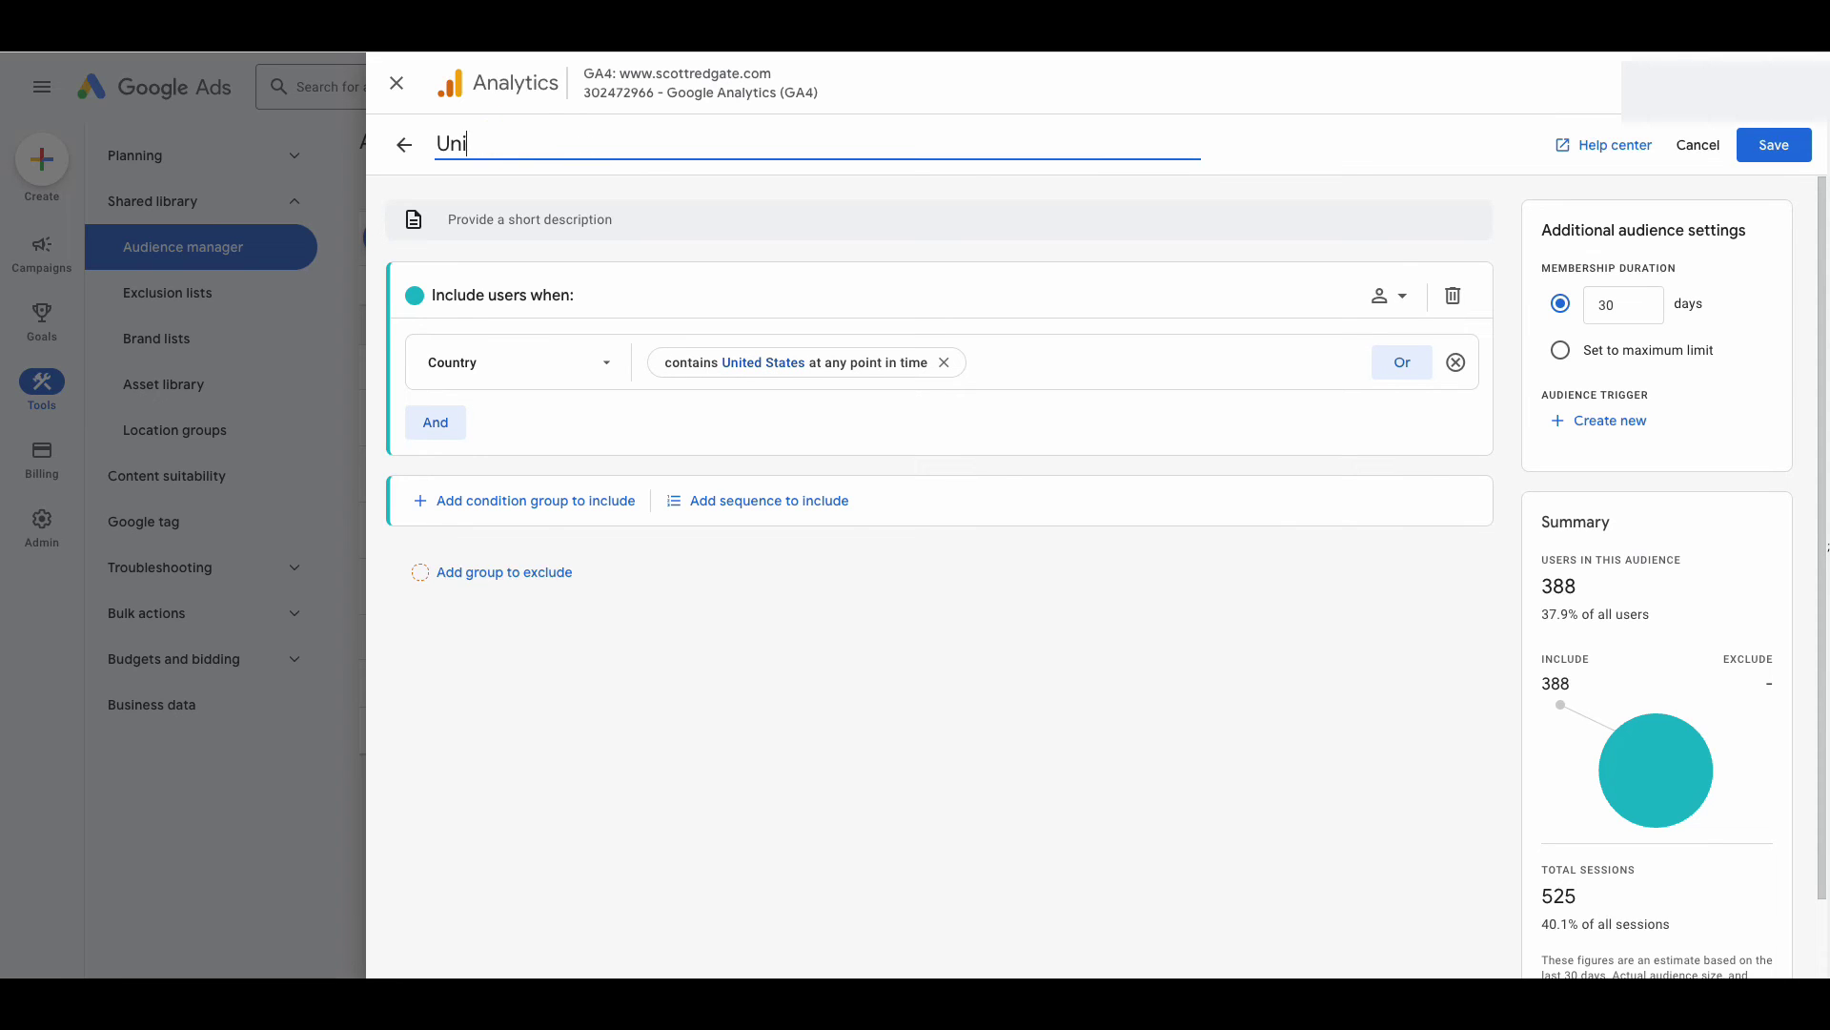
text(ted States Visitors)
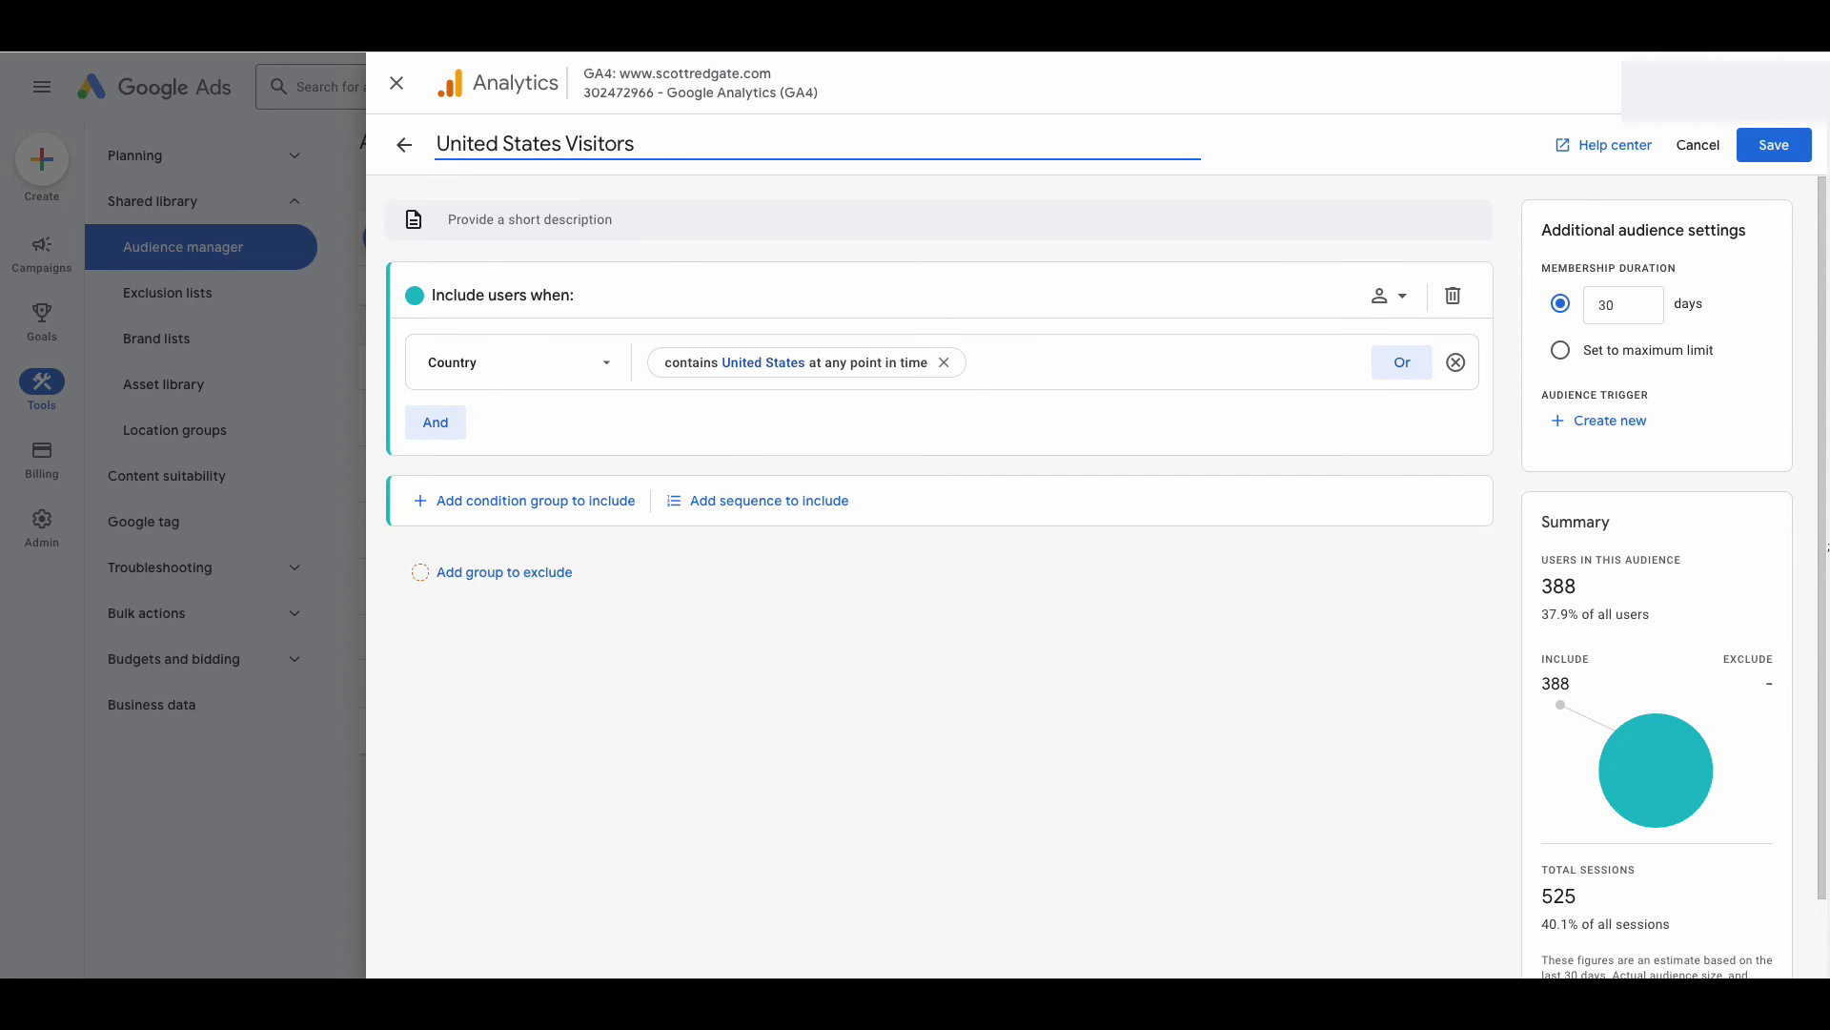
click(1773, 144)
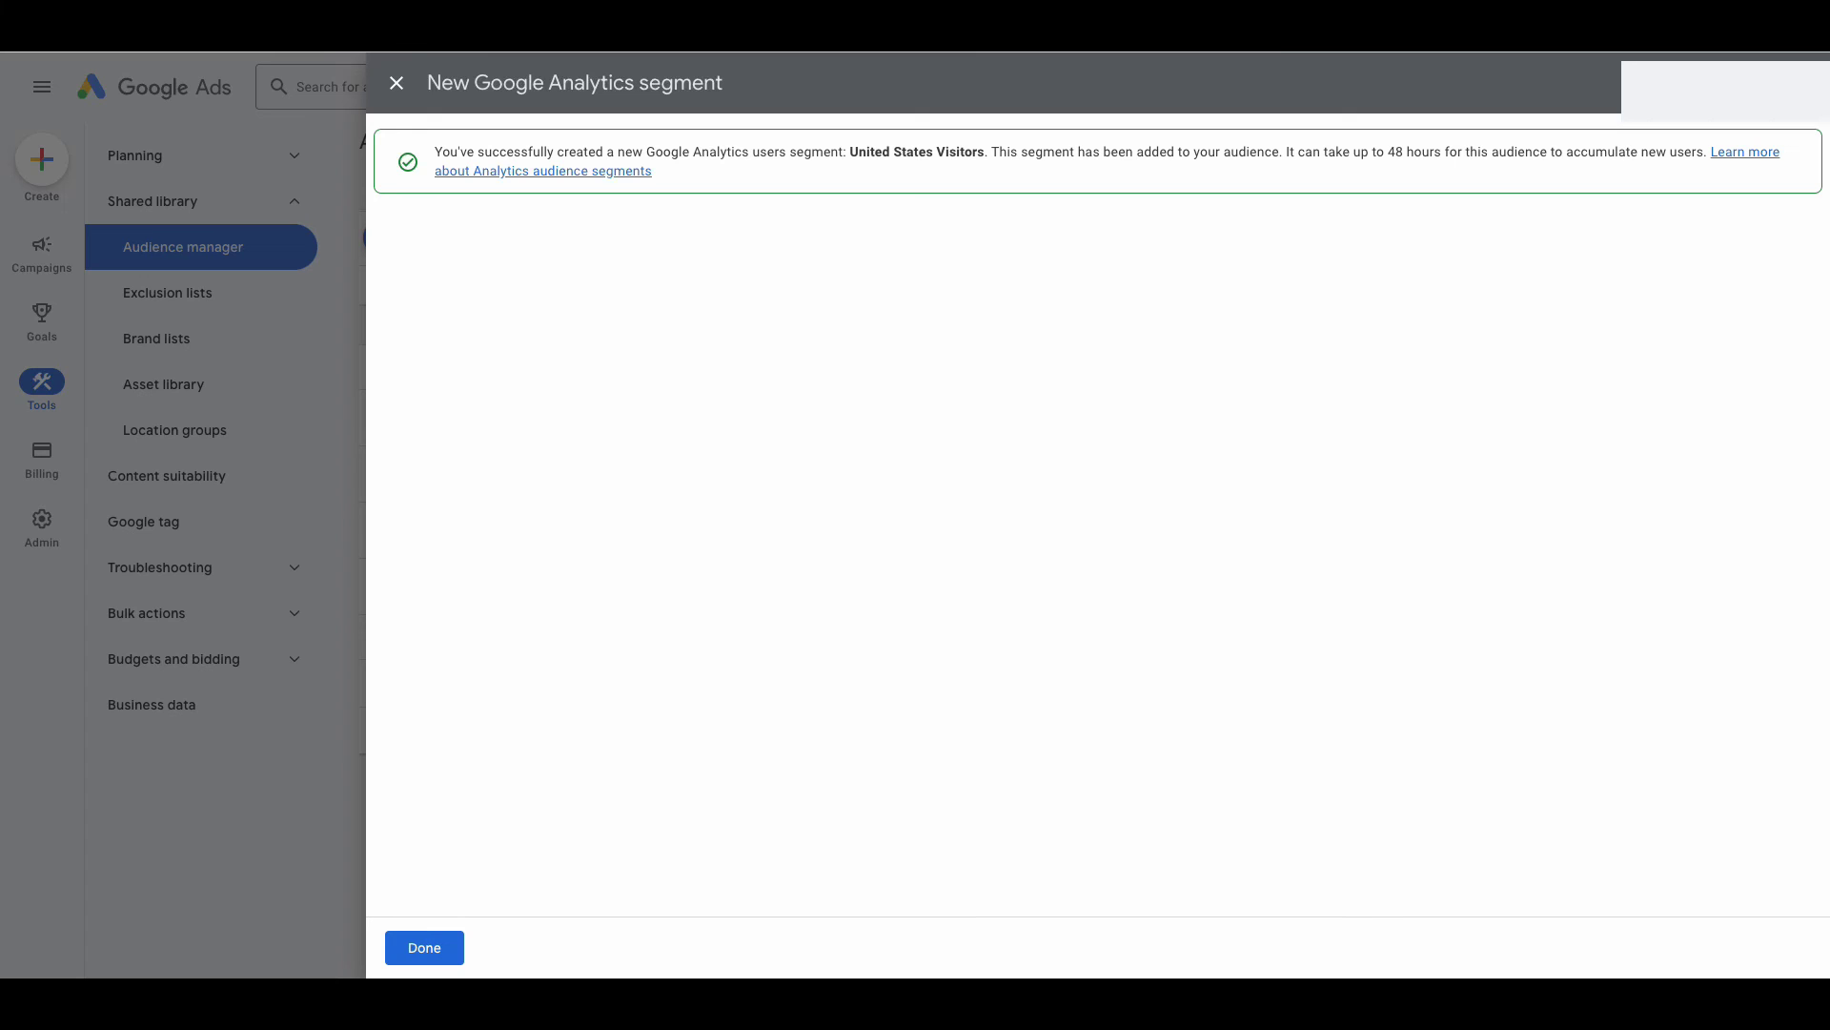
click(425, 947)
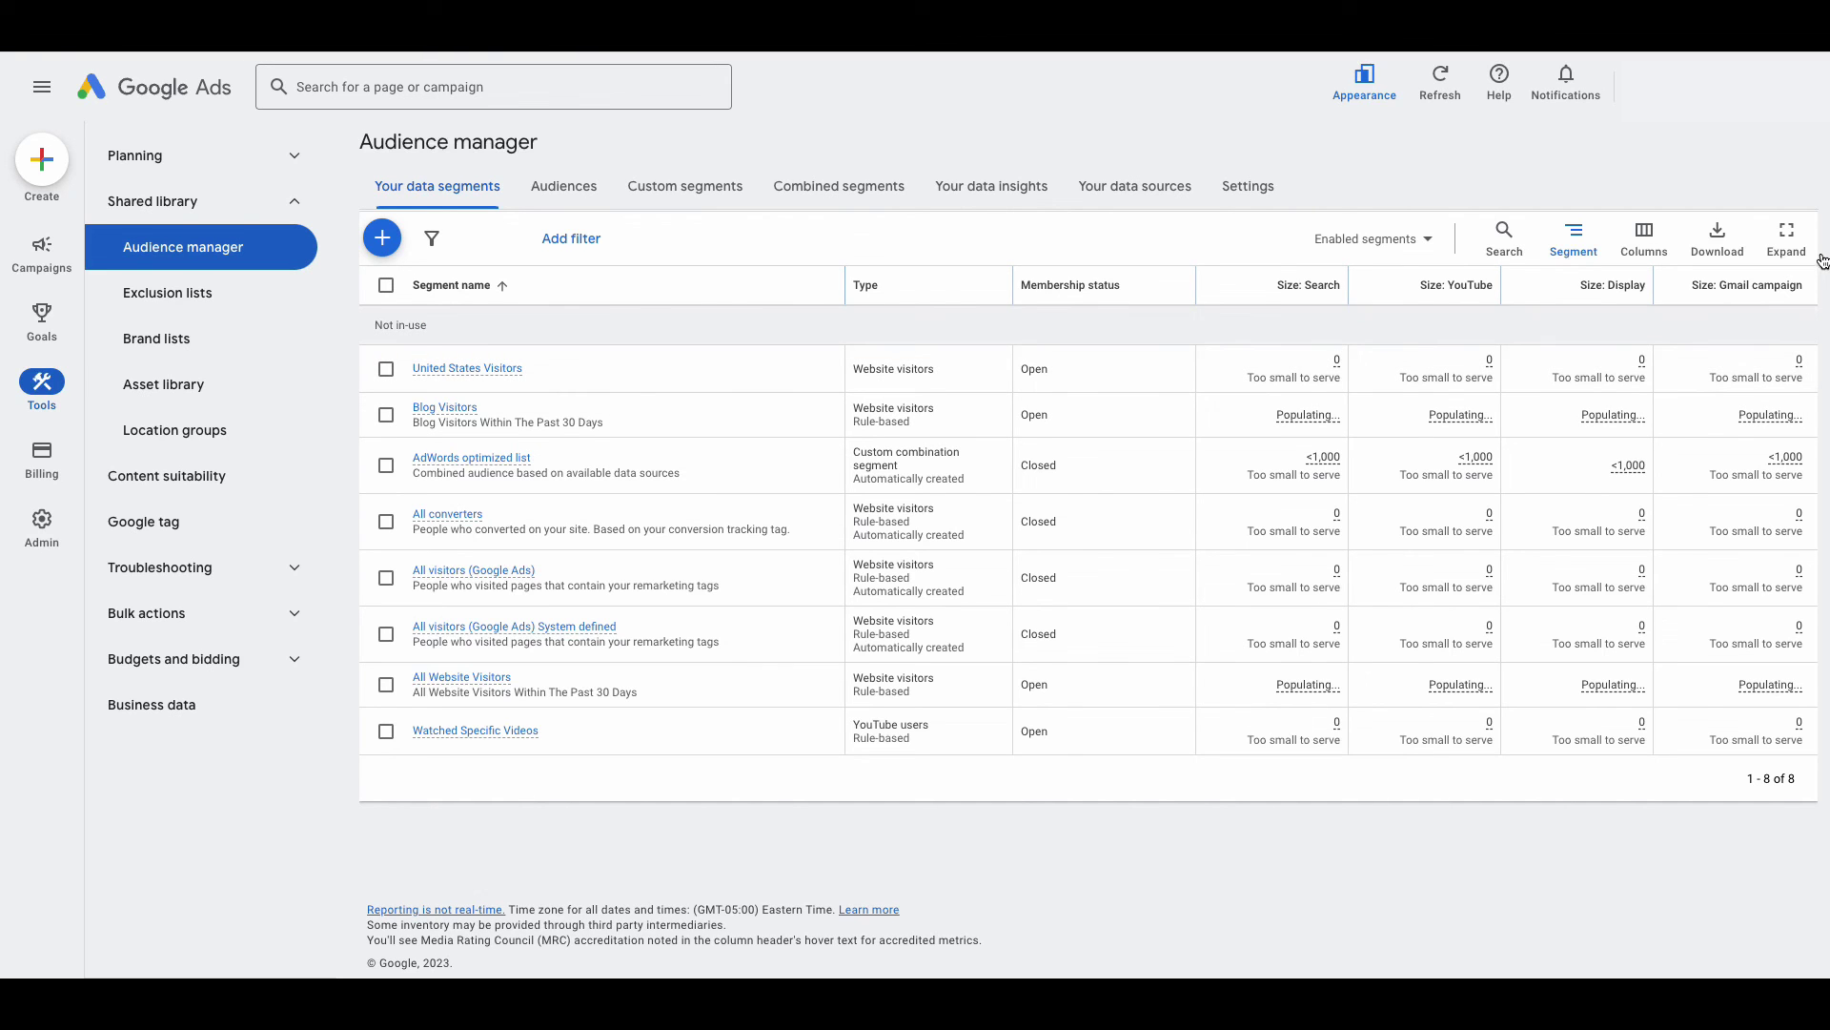
click(382, 237)
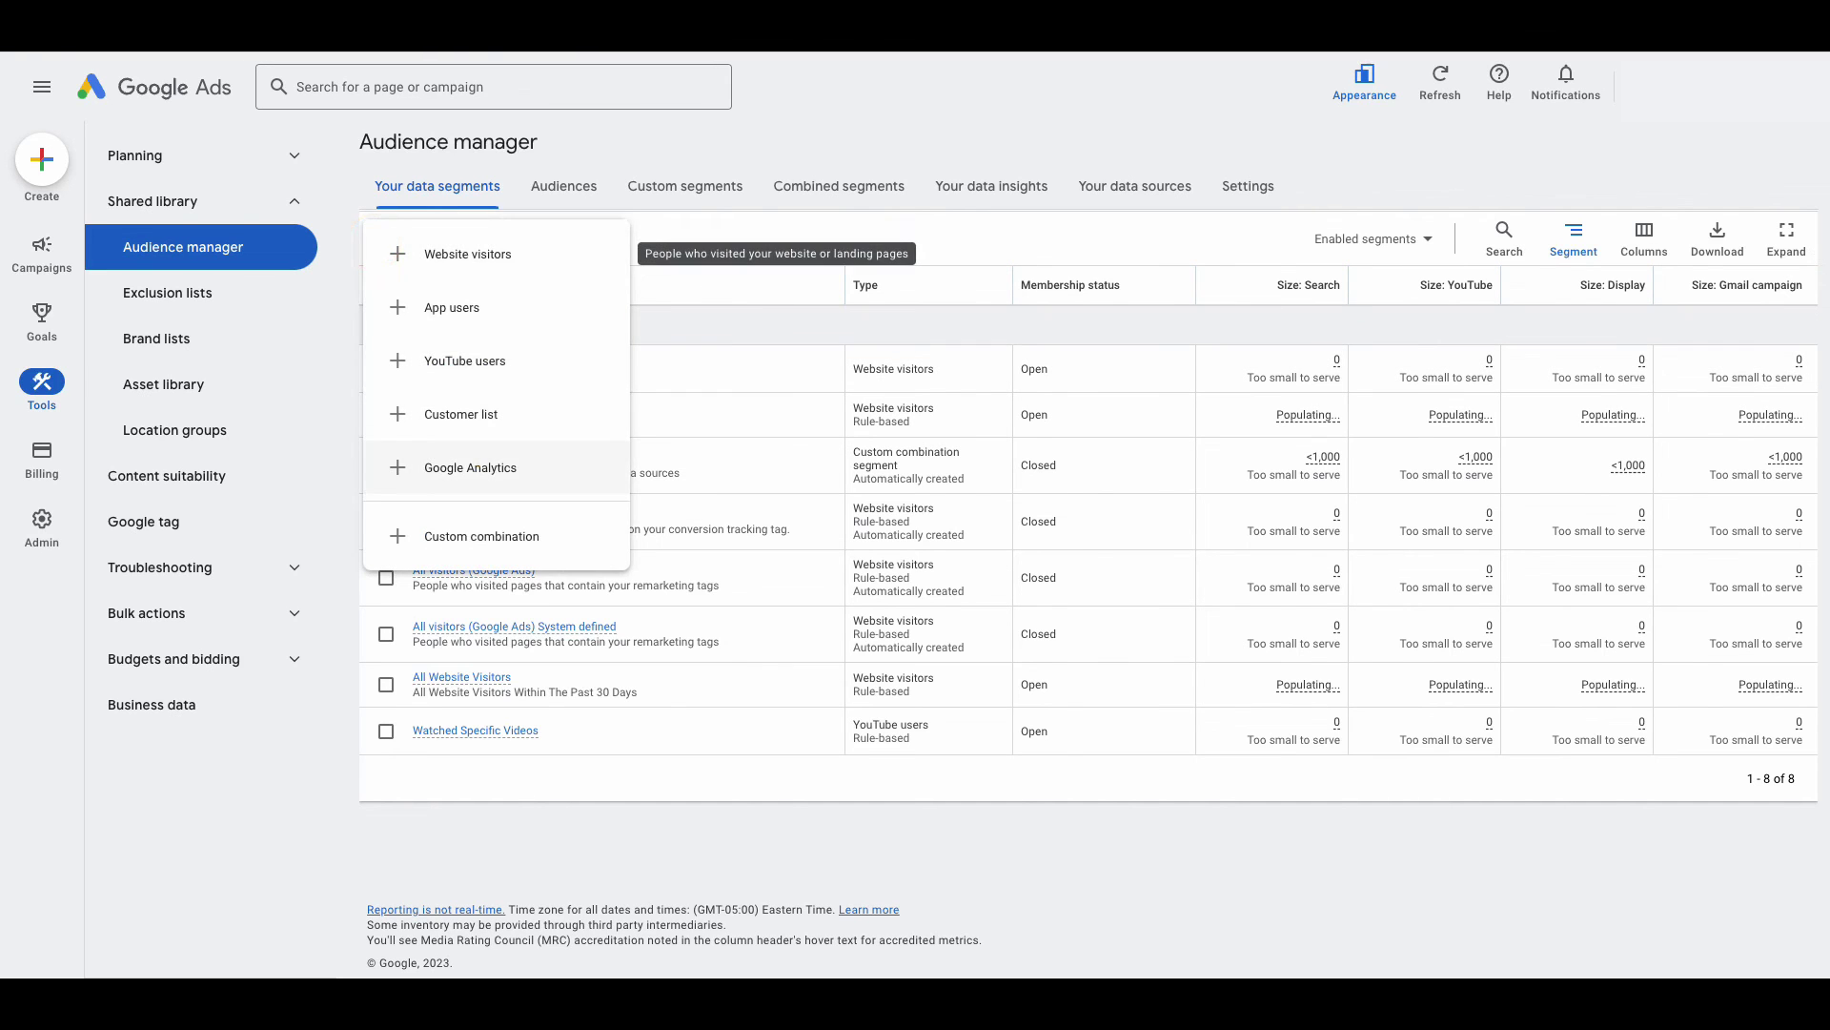
click(479, 465)
click(760, 228)
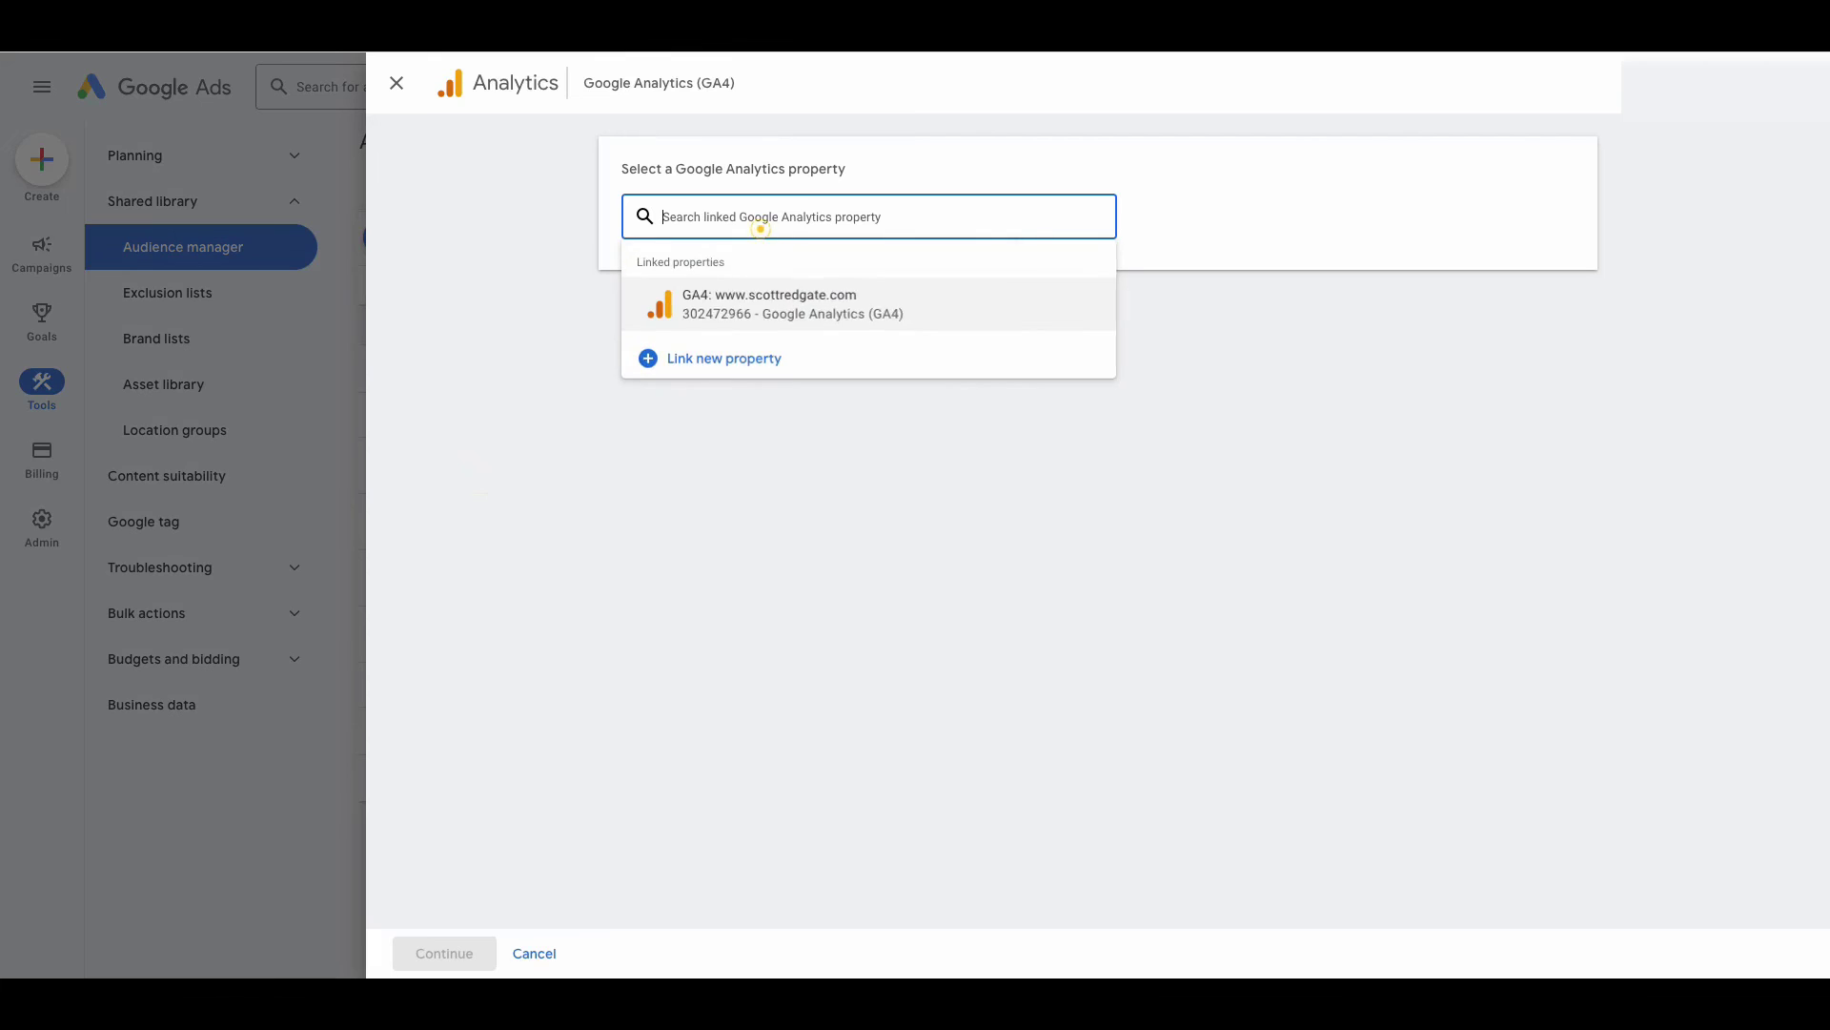
click(749, 297)
click(444, 954)
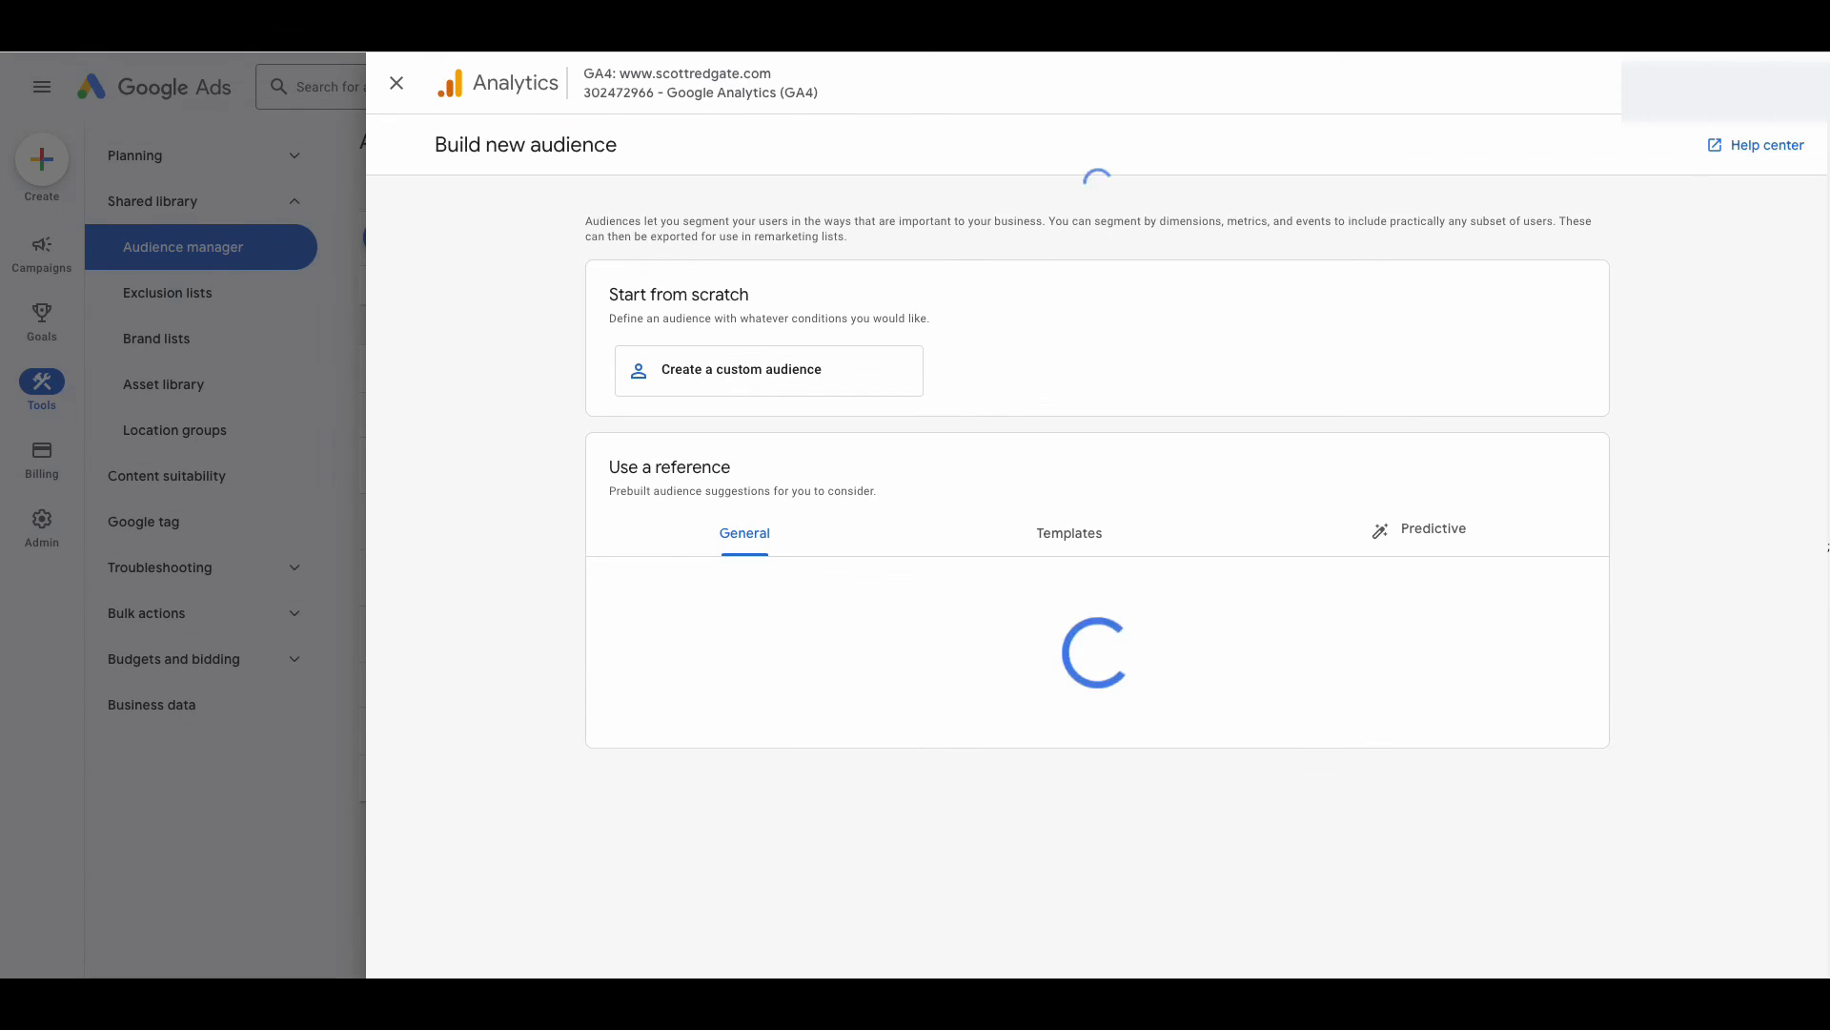
Start a custom audience and browse the Ecommerce, General and Geography condition dimensions
click(752, 368)
click(566, 353)
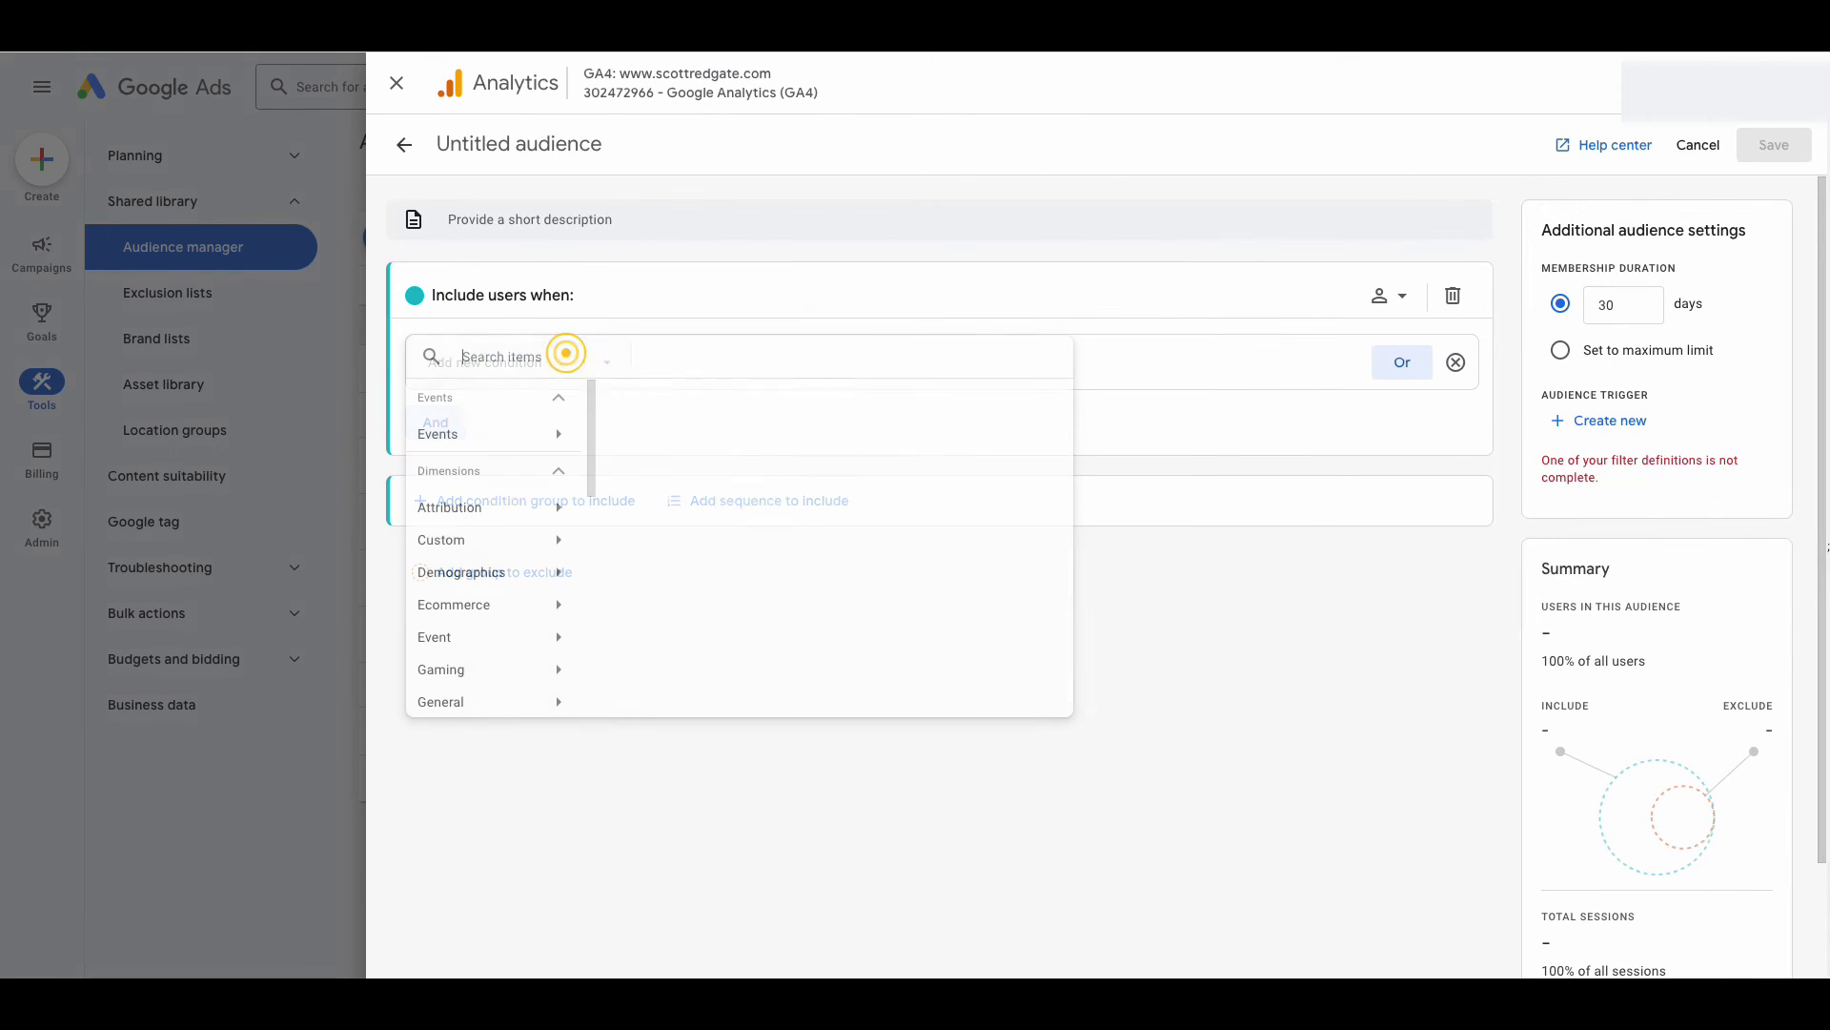
scroll(476, 477, down, 1)
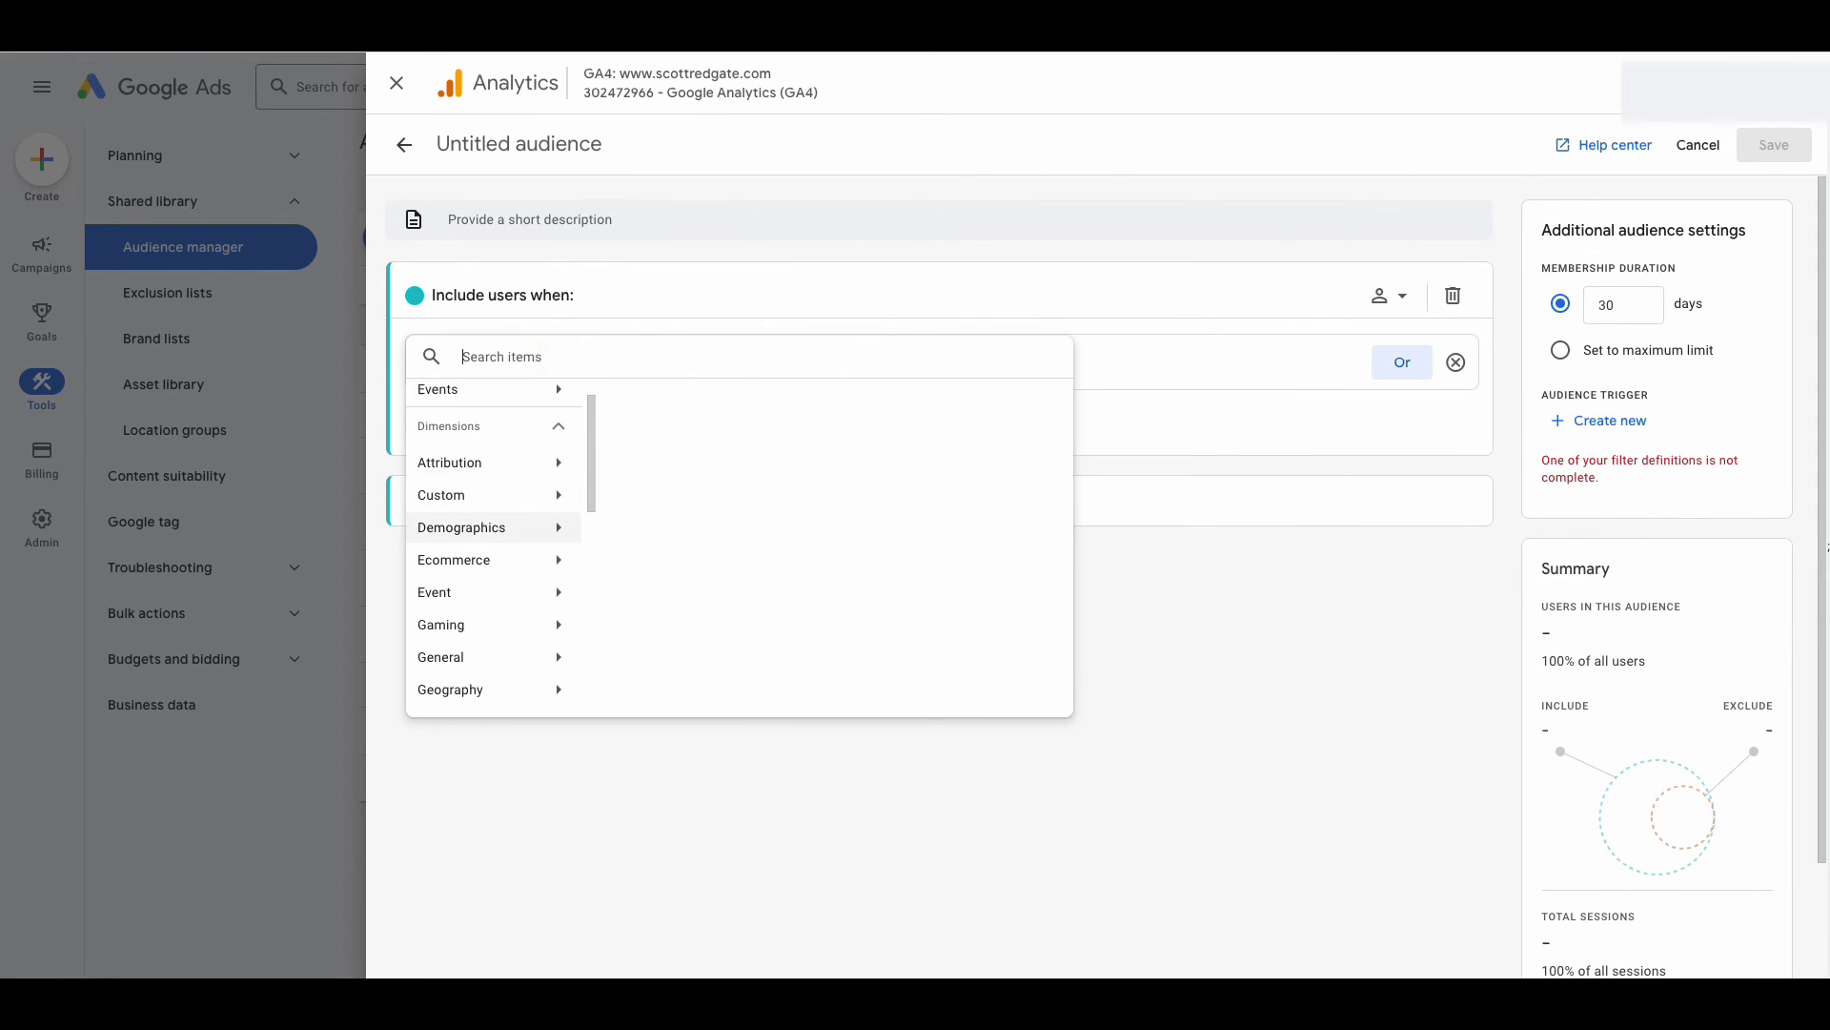
scroll(486, 530, down, 1)
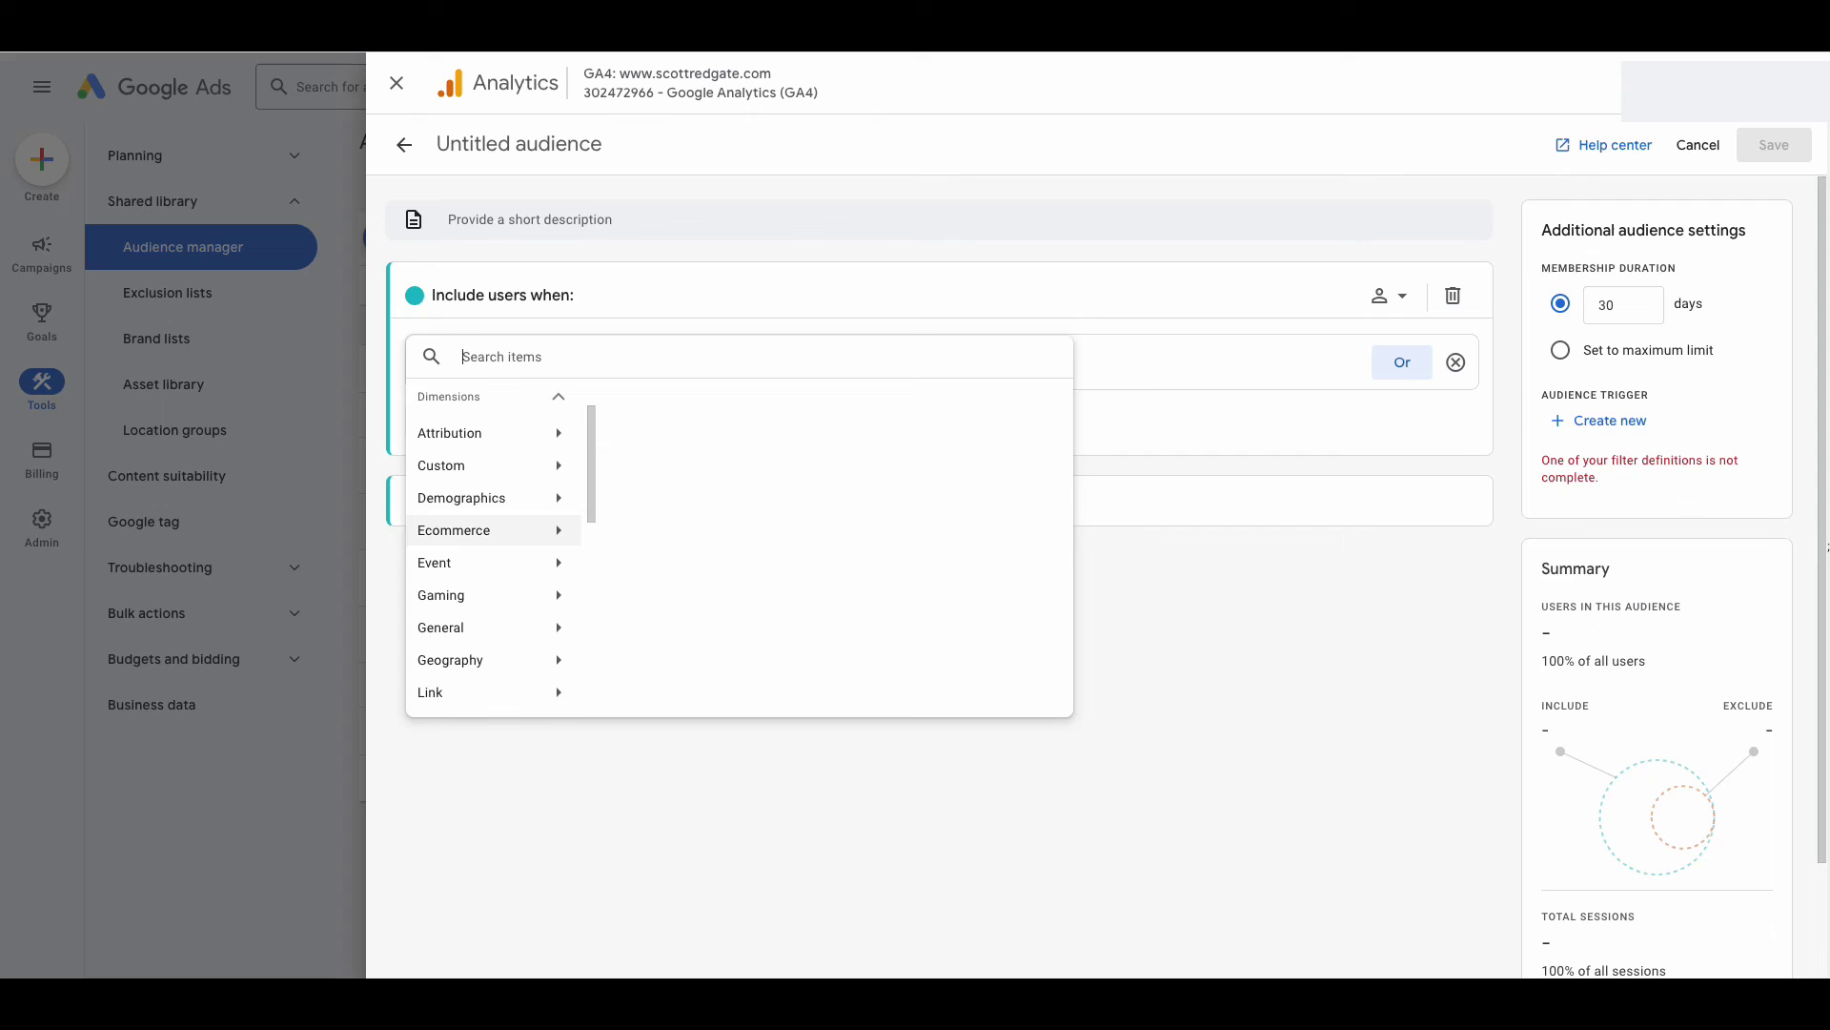
click(486, 529)
scroll(829, 524, down, 3)
scroll(829, 529, down, 3)
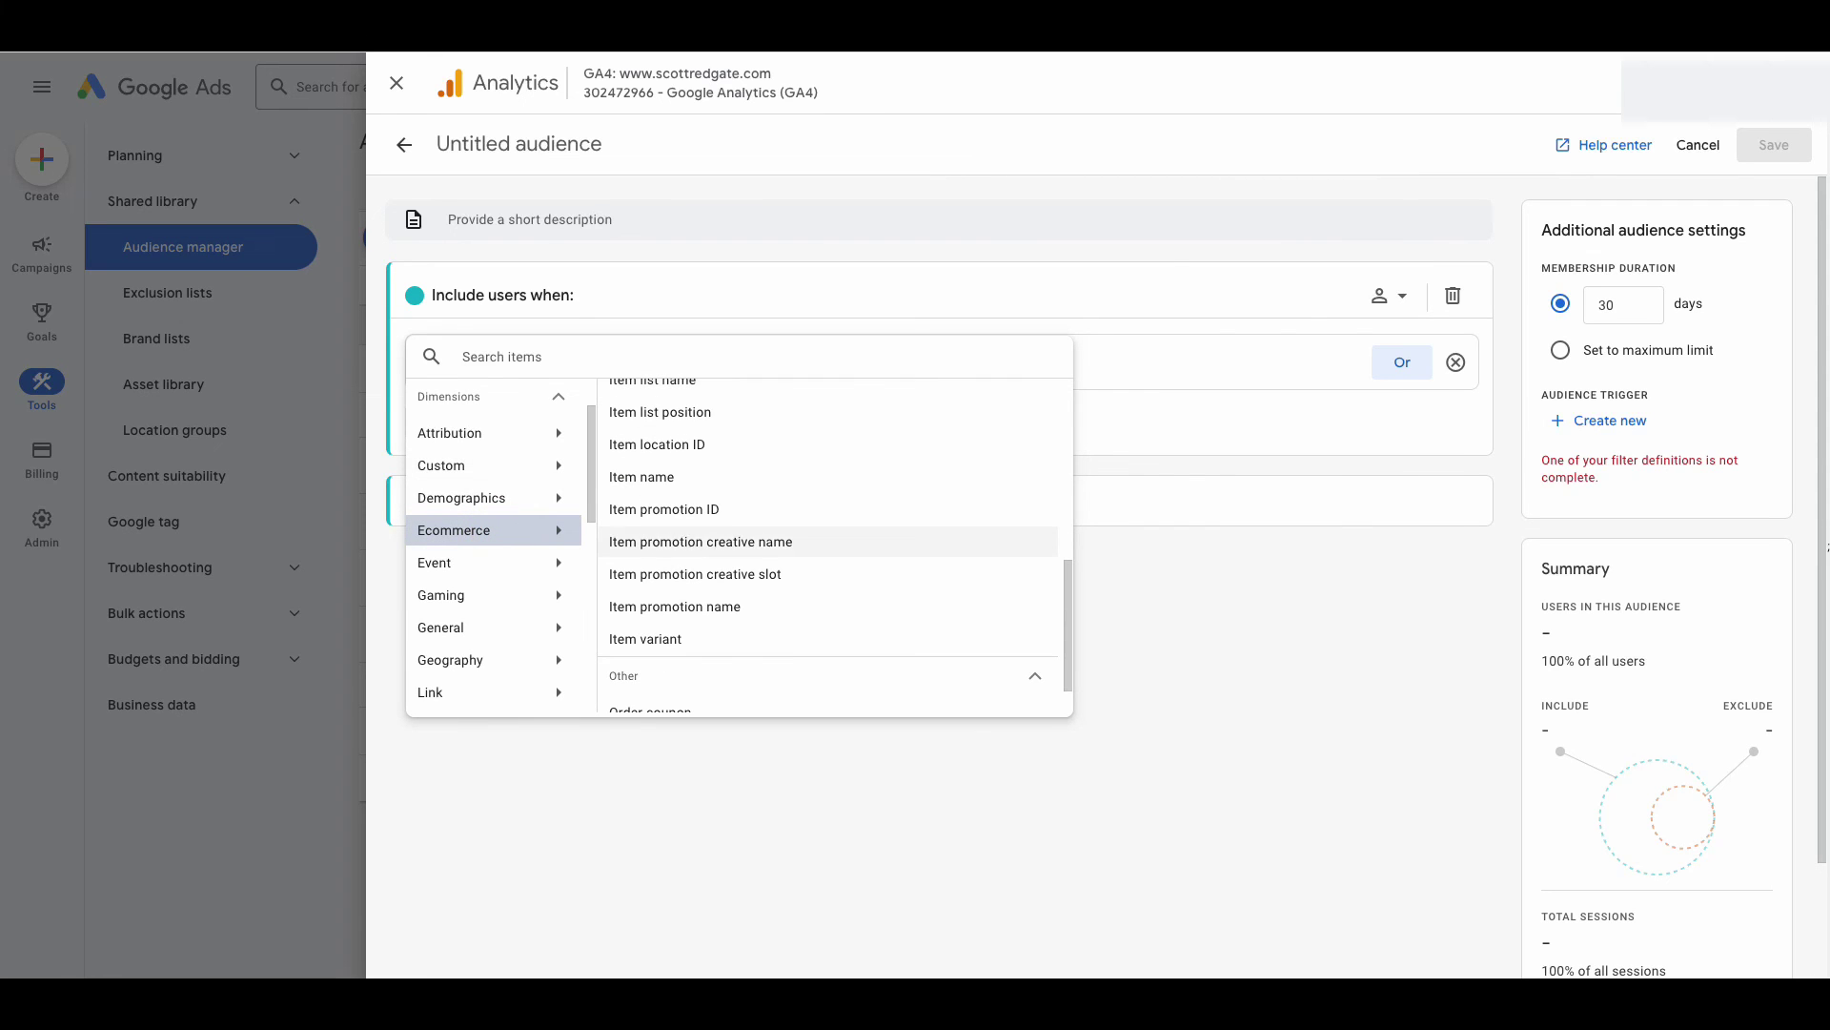
scroll(830, 534, up, 5)
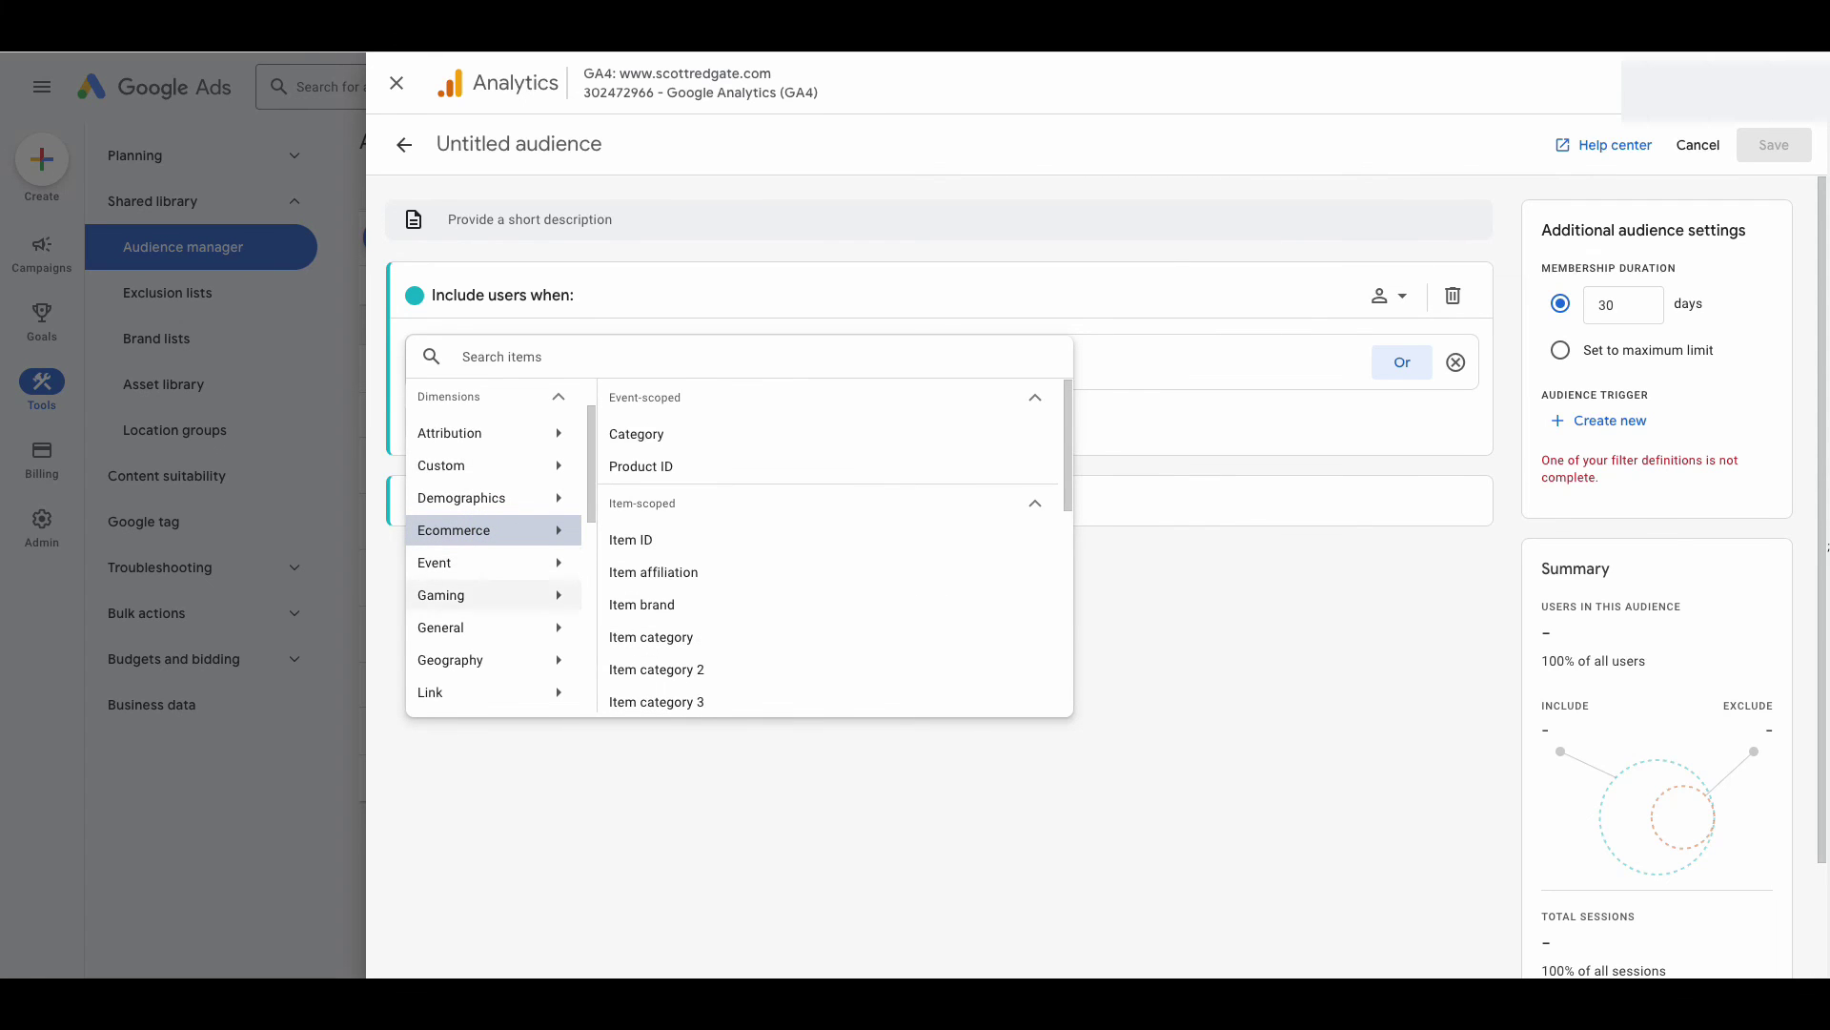
click(481, 627)
click(487, 658)
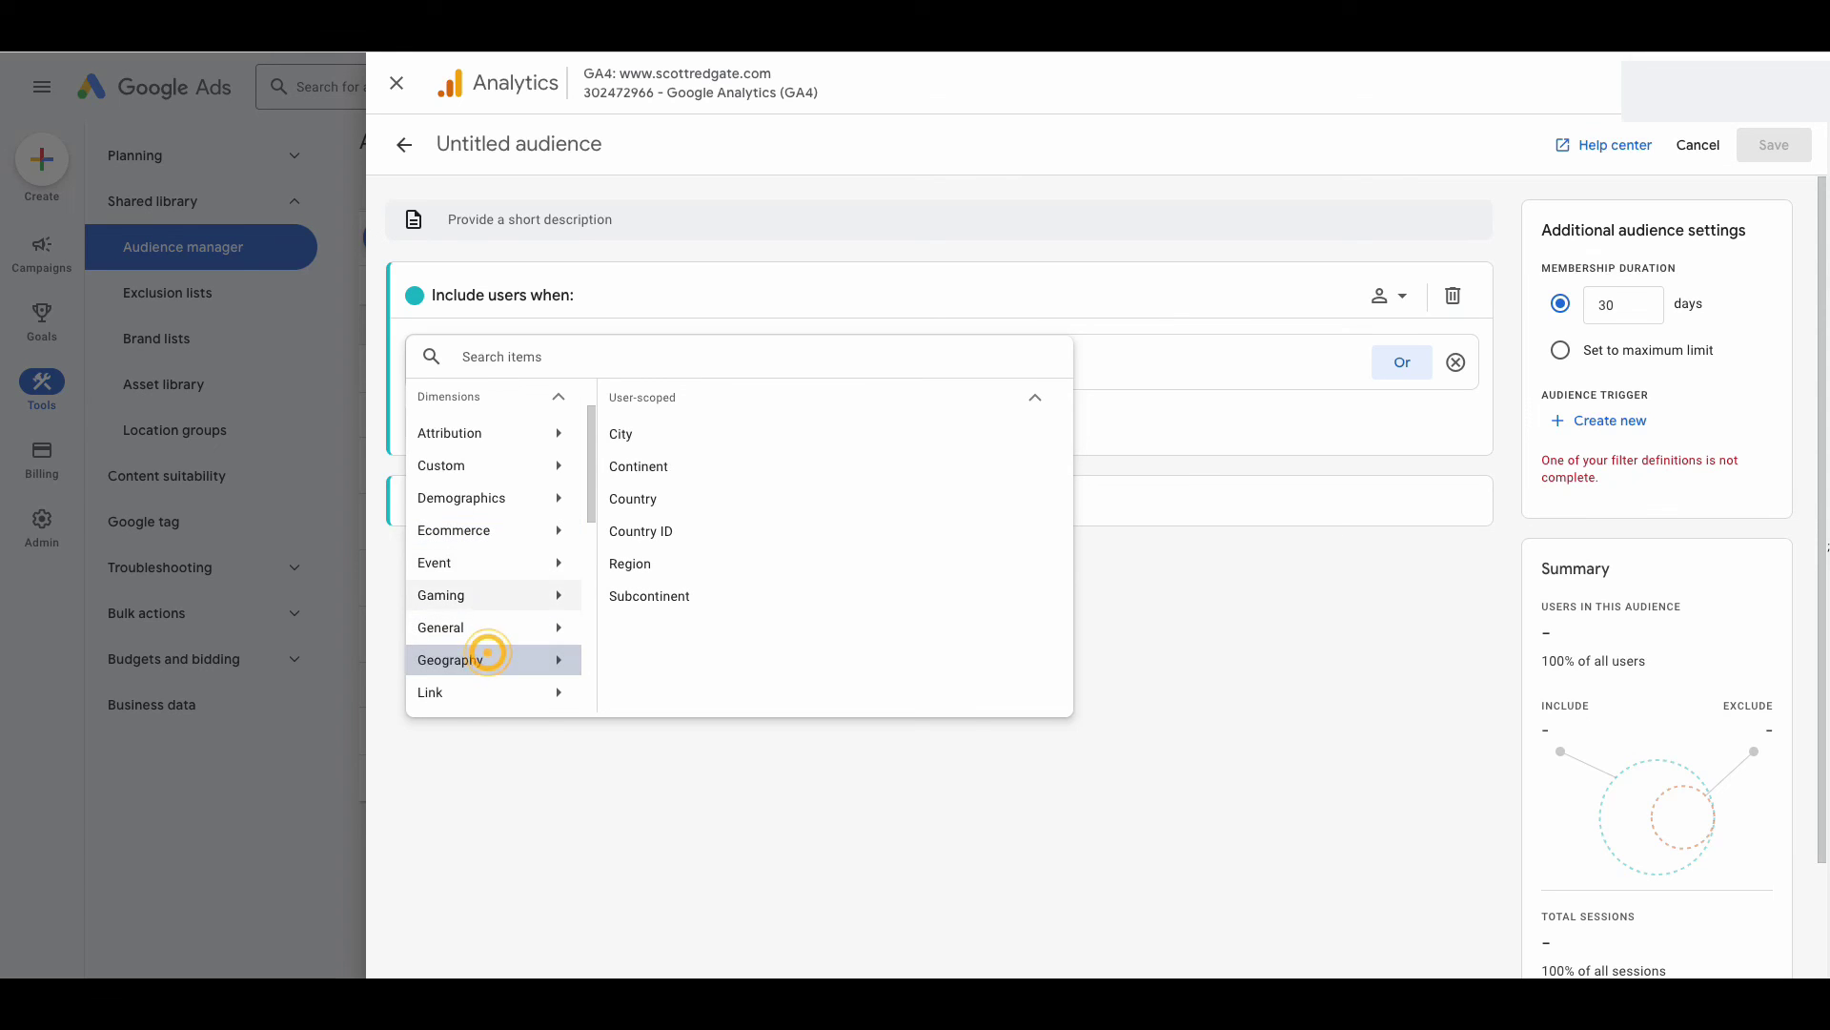
scroll(487, 653, down, 2)
Browse the Page / screen, Session, Time and Traffic source condition dimensions
click(495, 576)
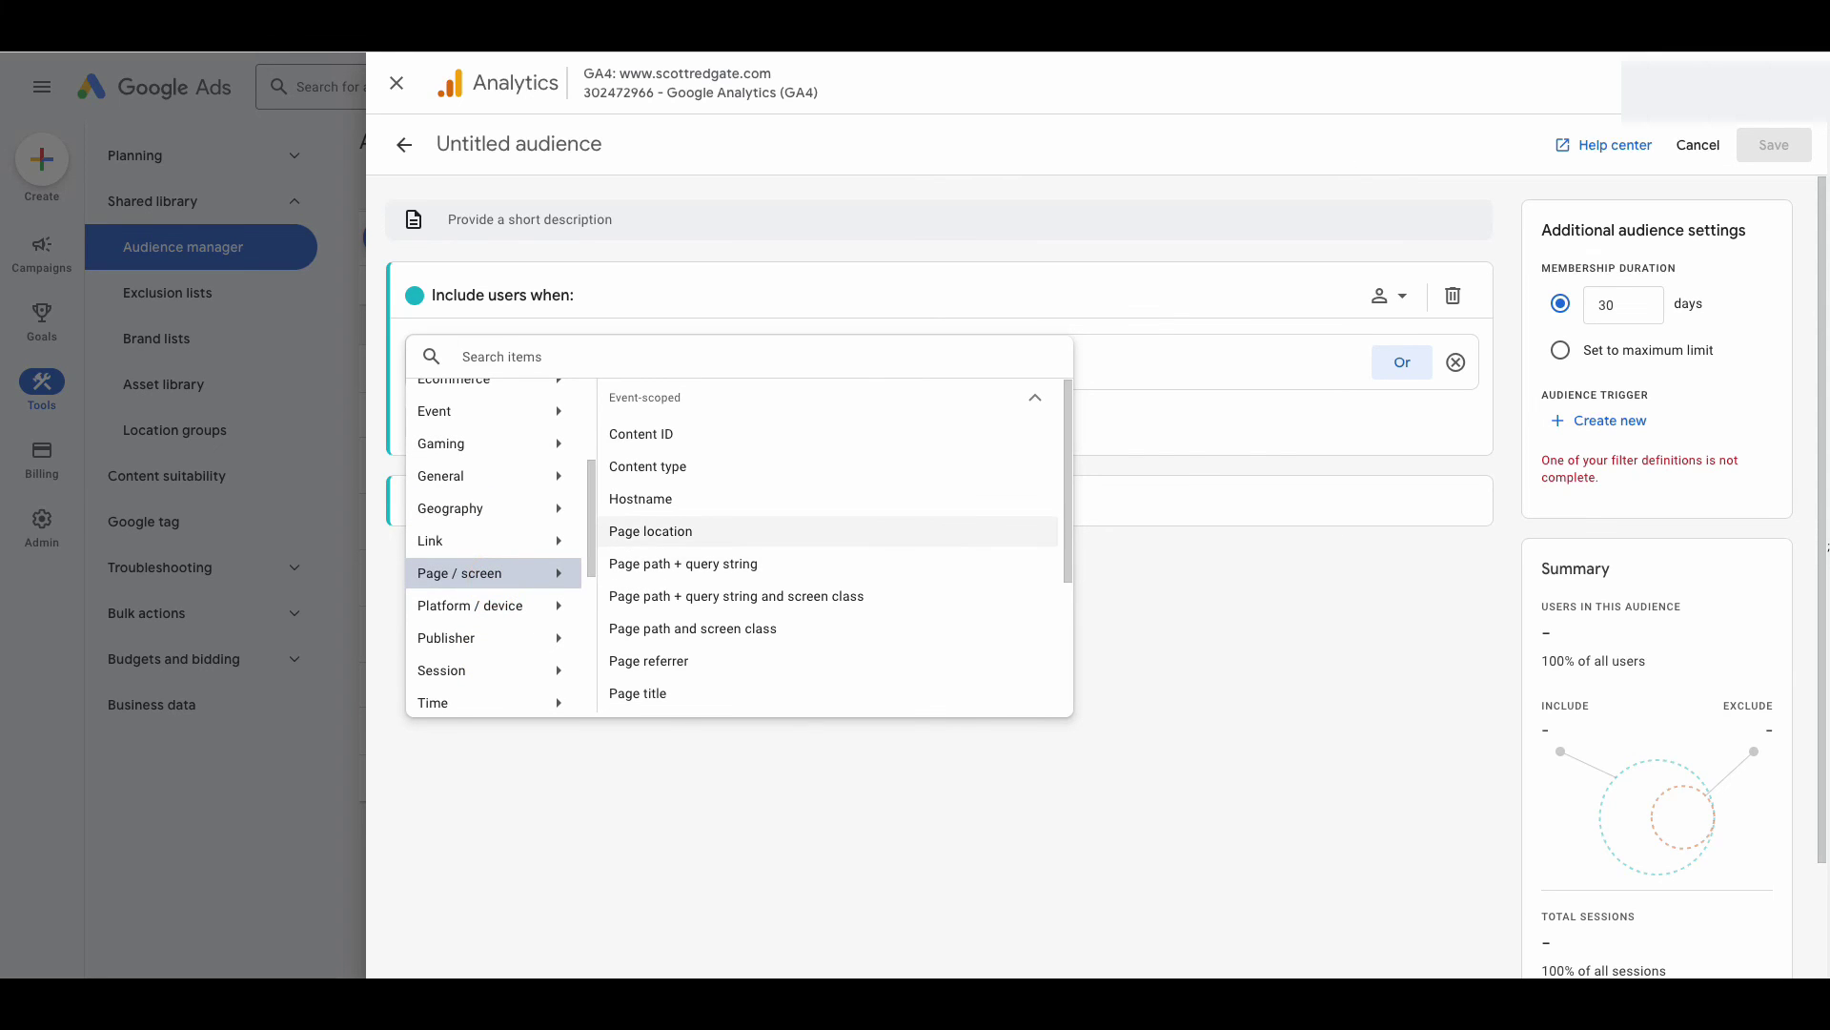
scroll(686, 529, down, 3)
scroll(687, 525, down, 2)
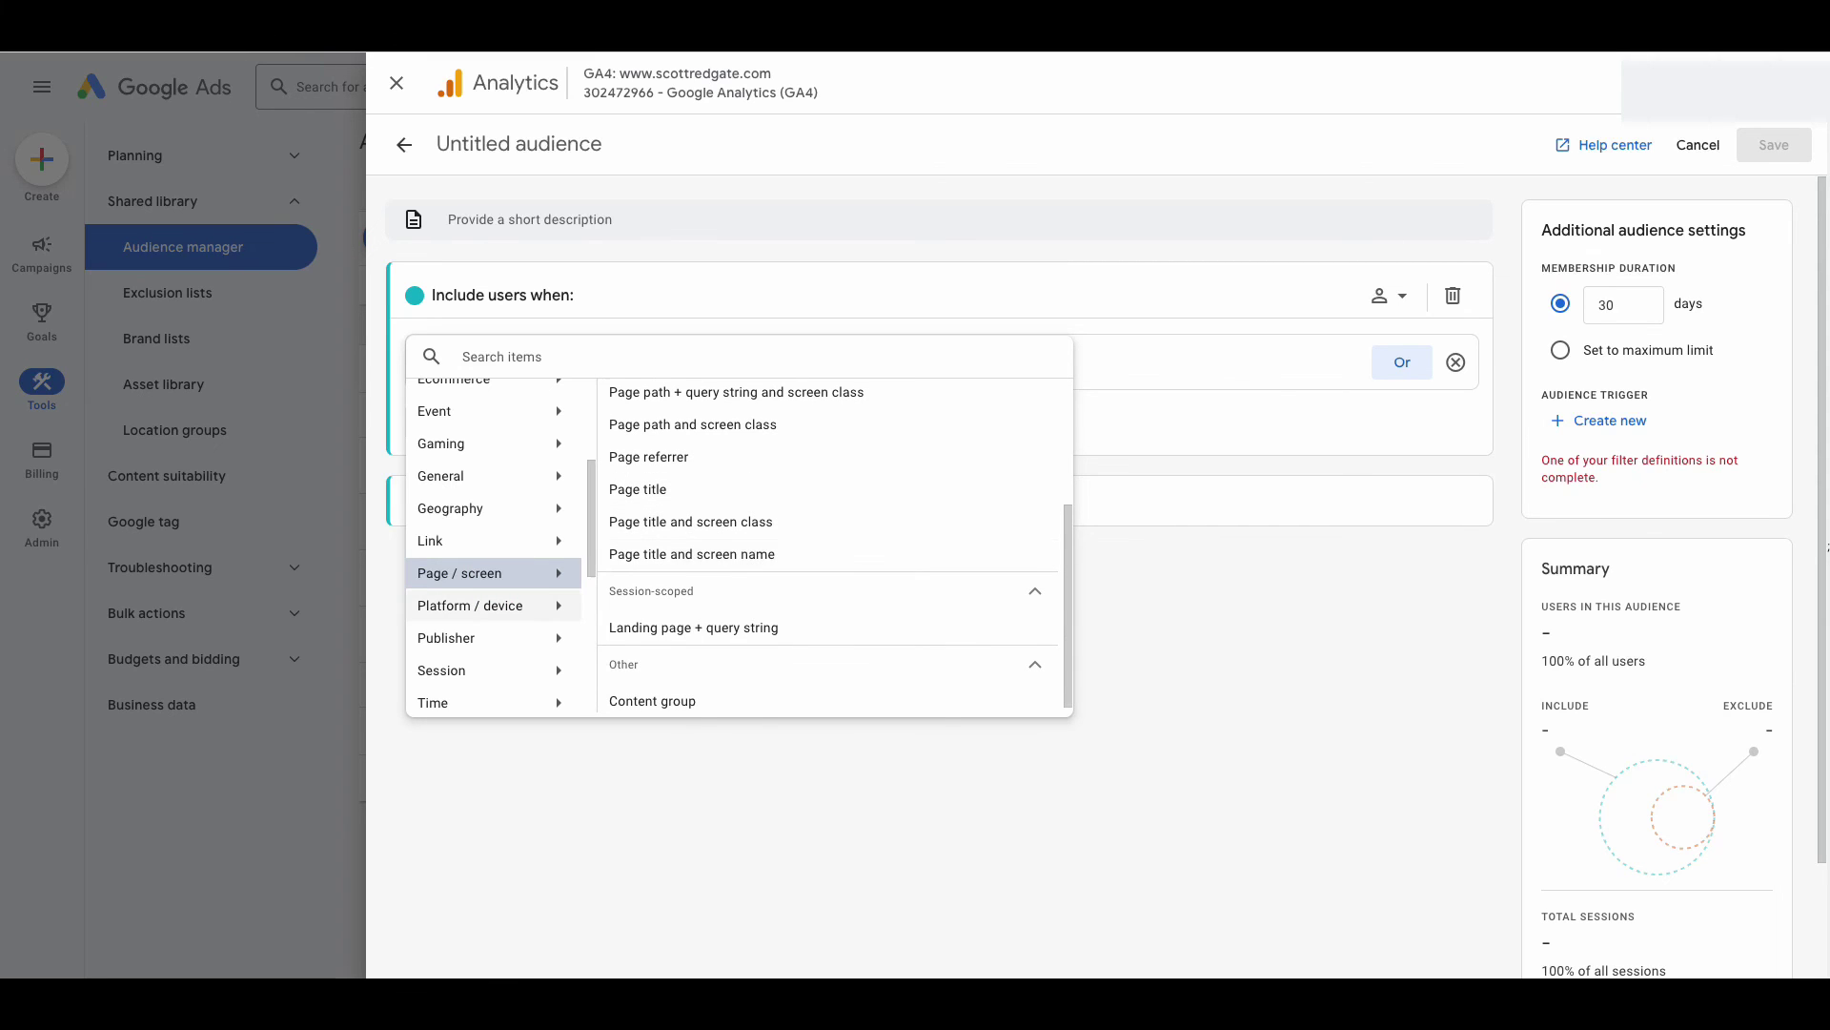
scroll(491, 563, down, 3)
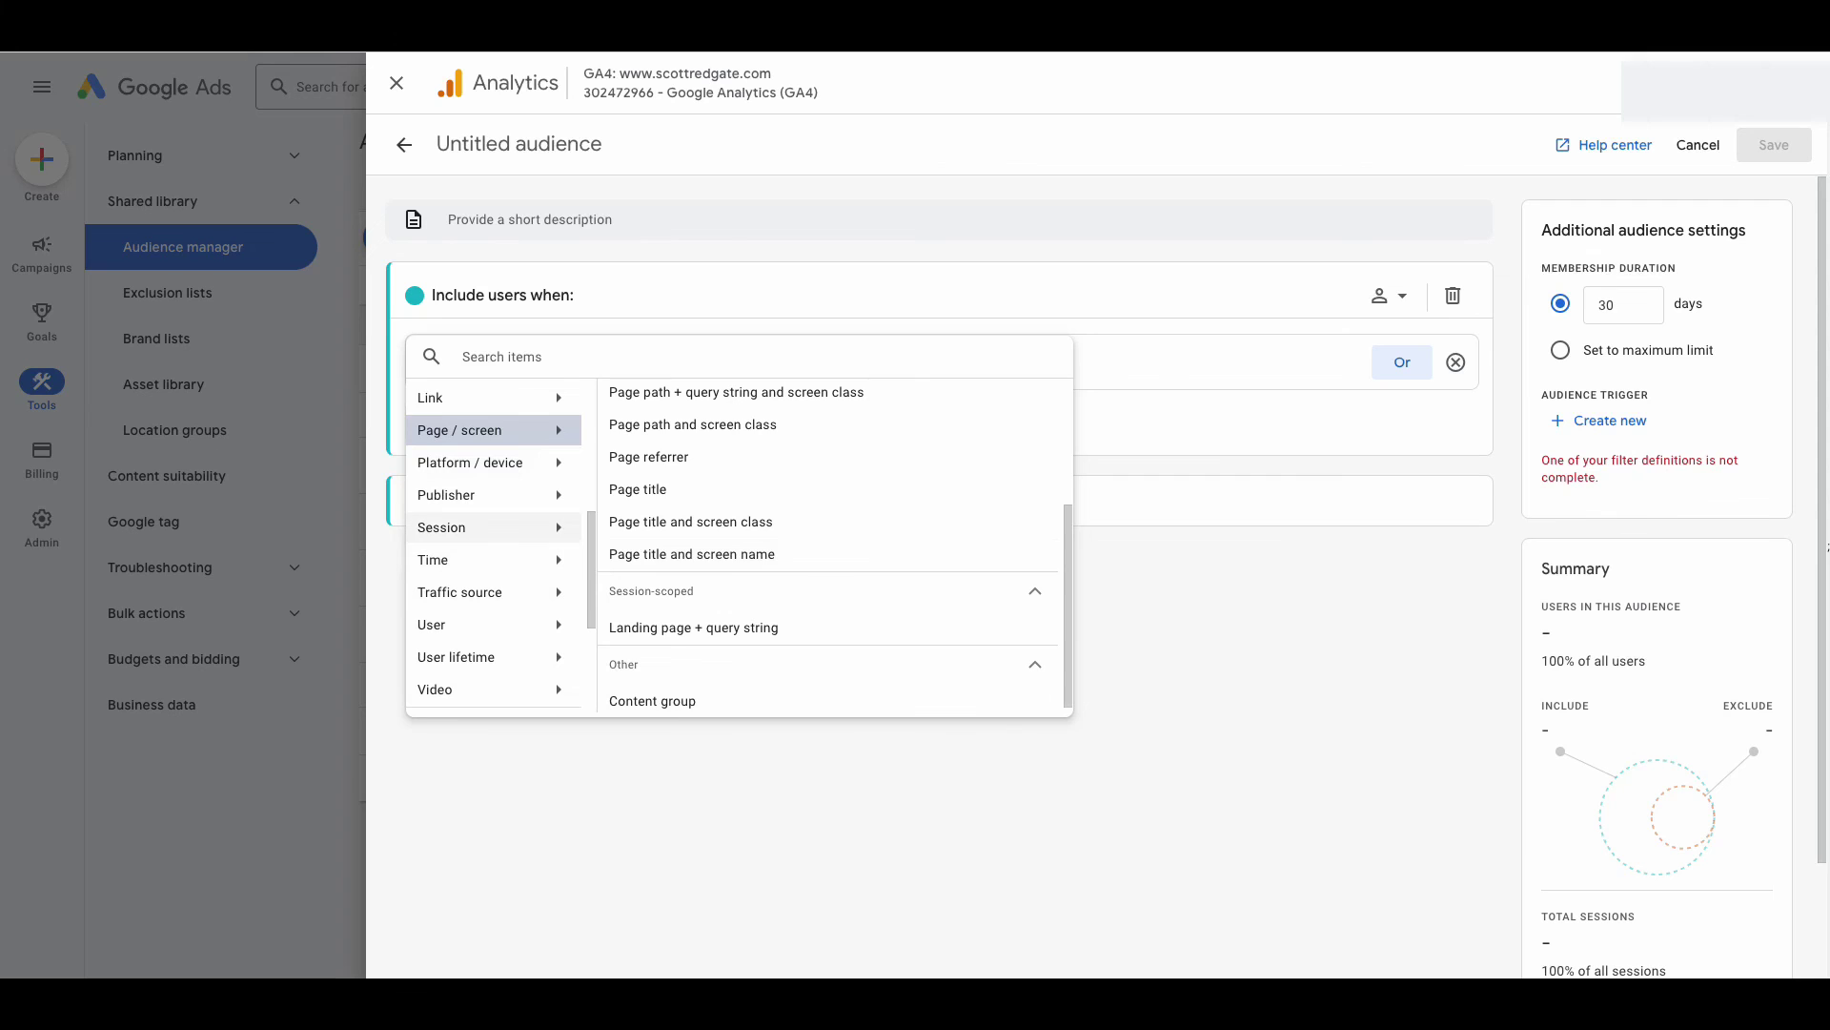
click(498, 525)
click(490, 563)
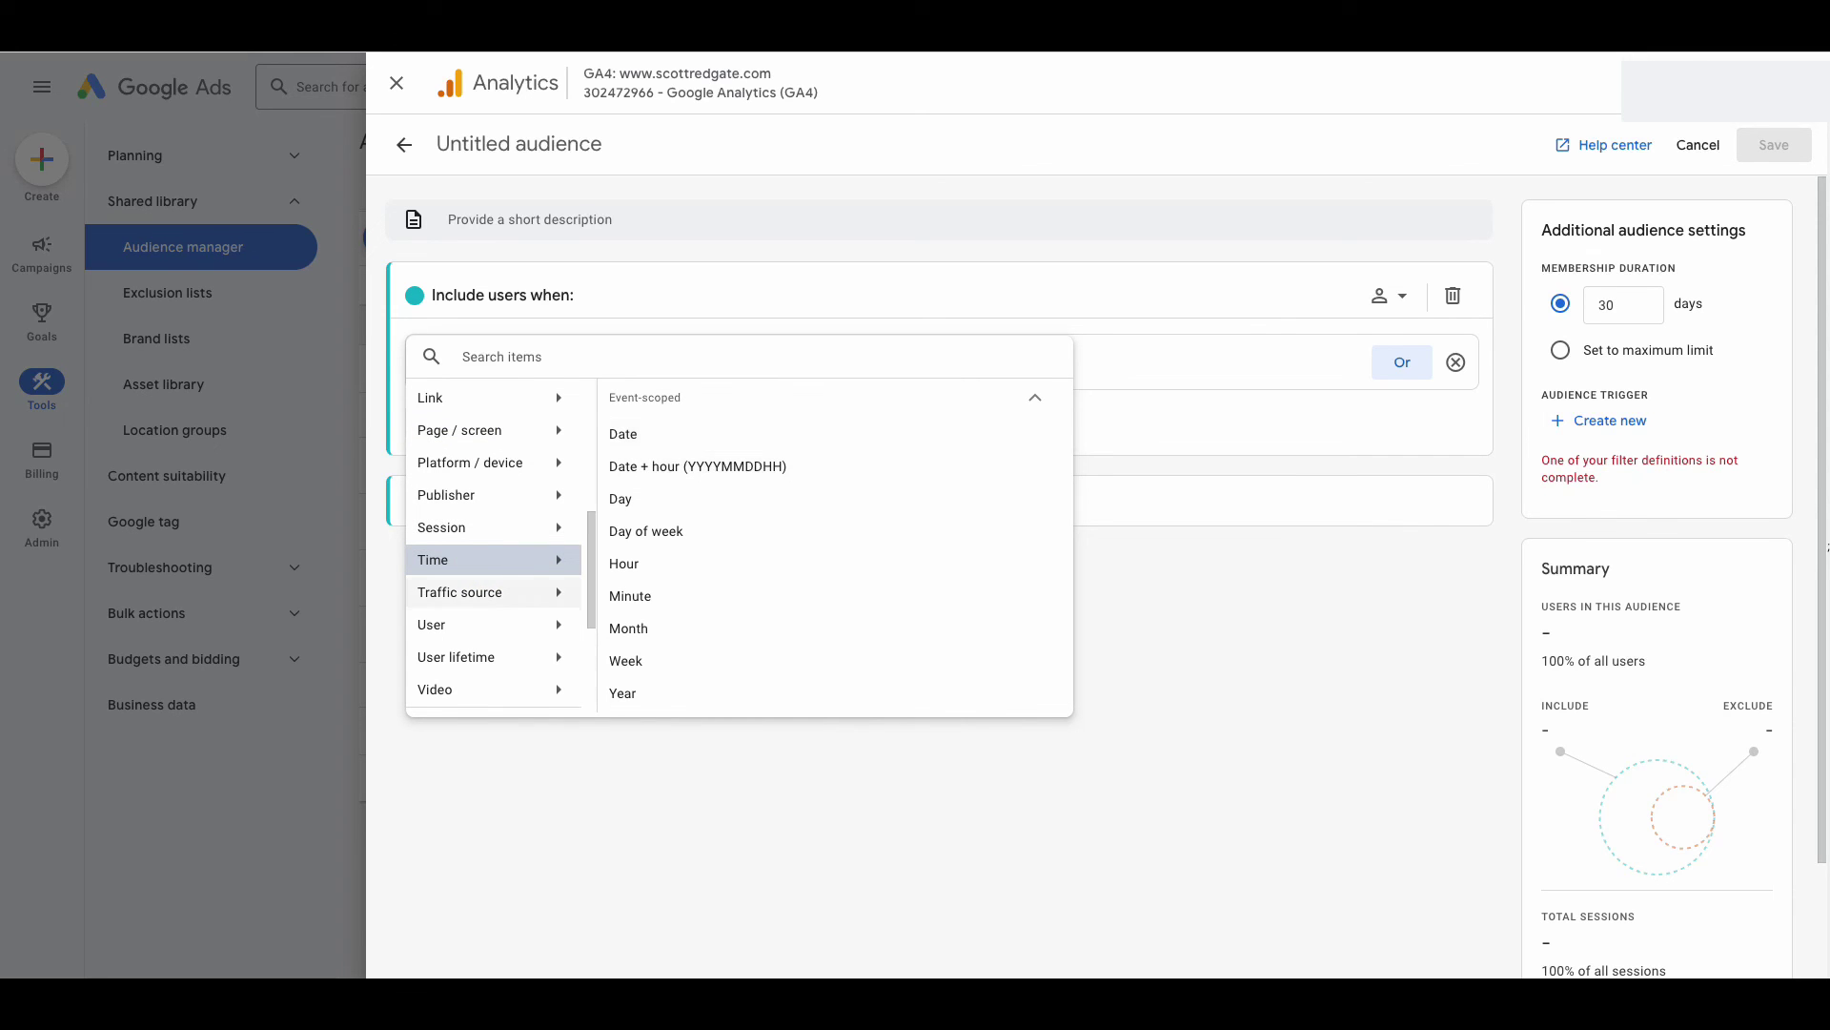
scroll(491, 572, down, 1)
click(494, 573)
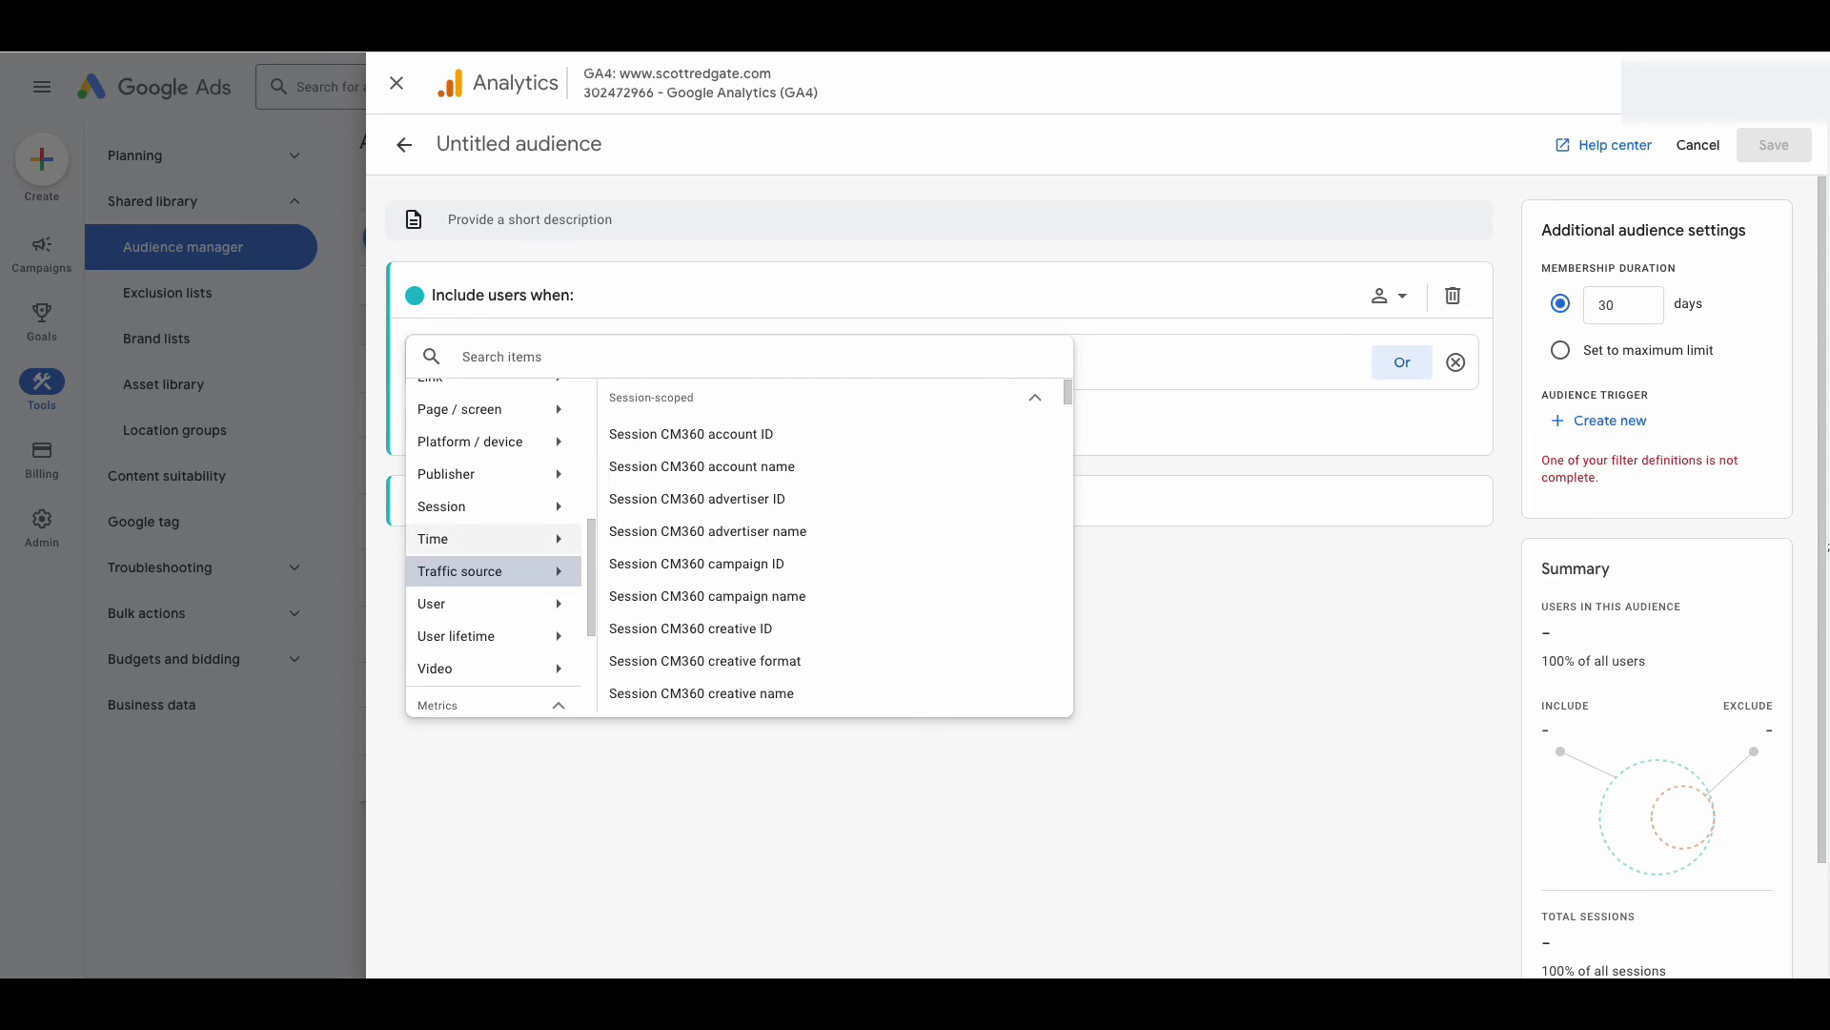
scroll(494, 572, down, 3)
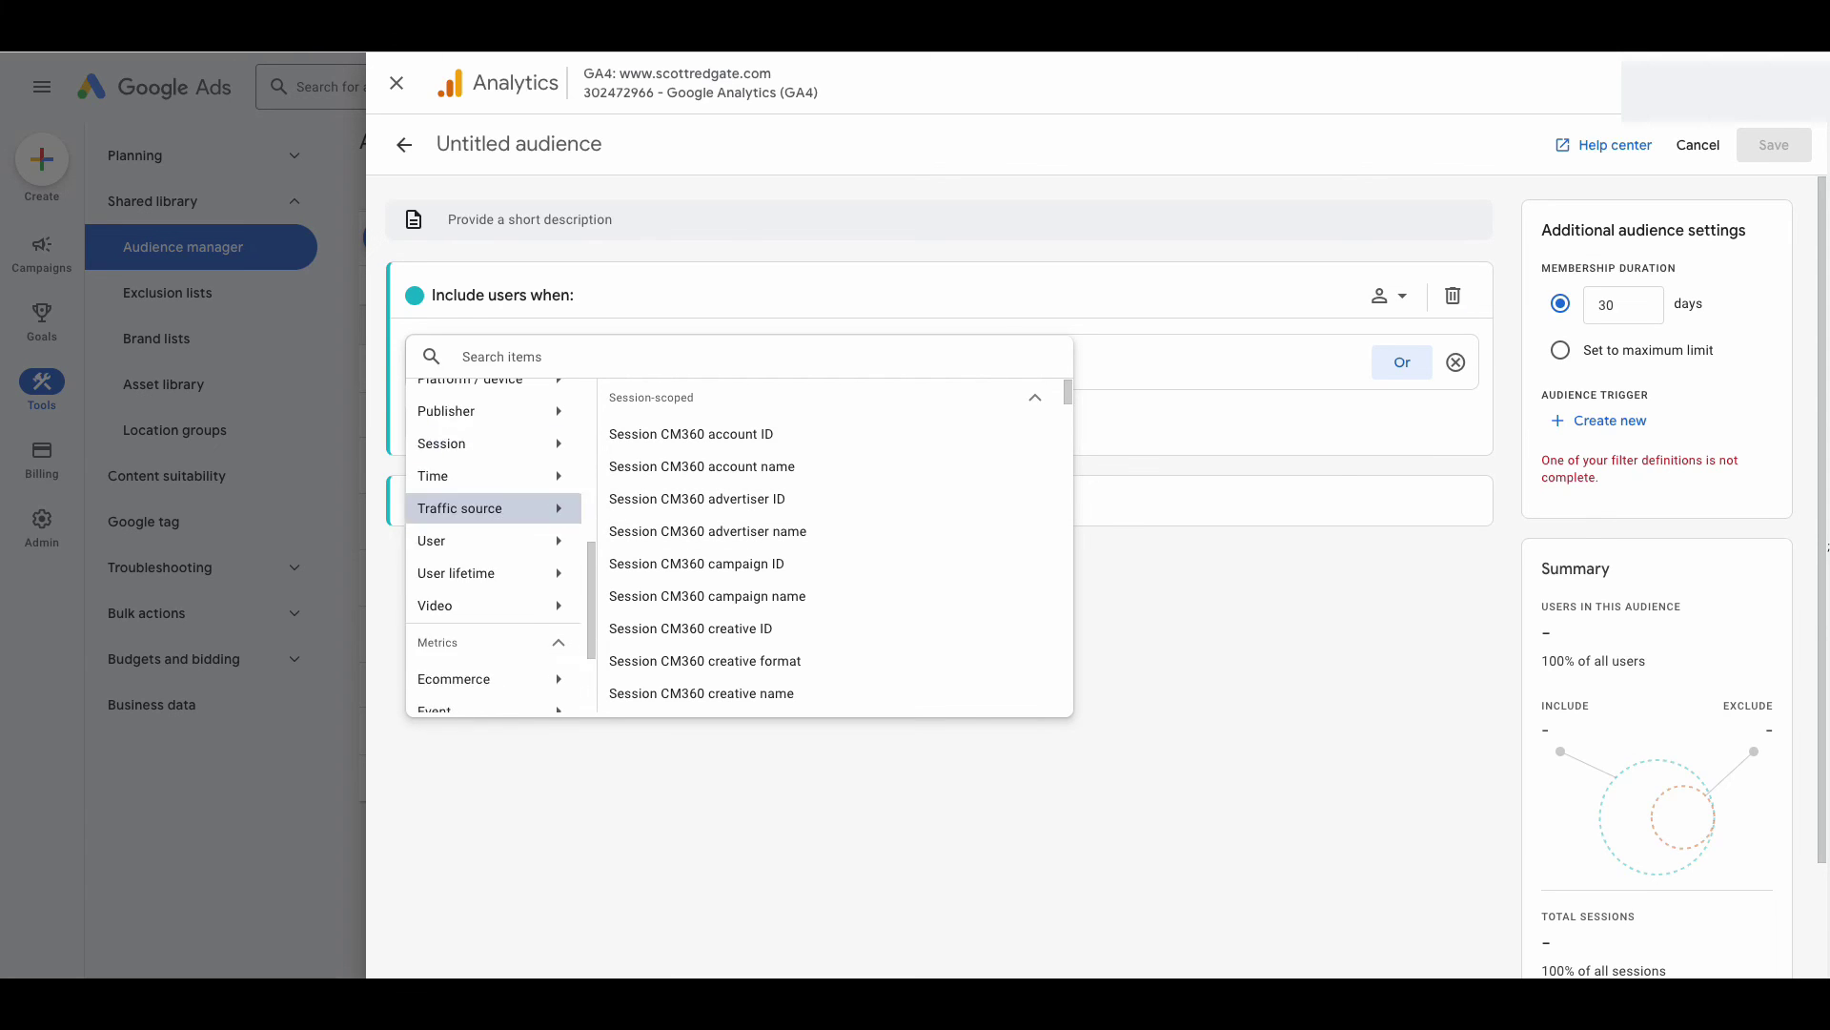
scroll(494, 572, up, 6)
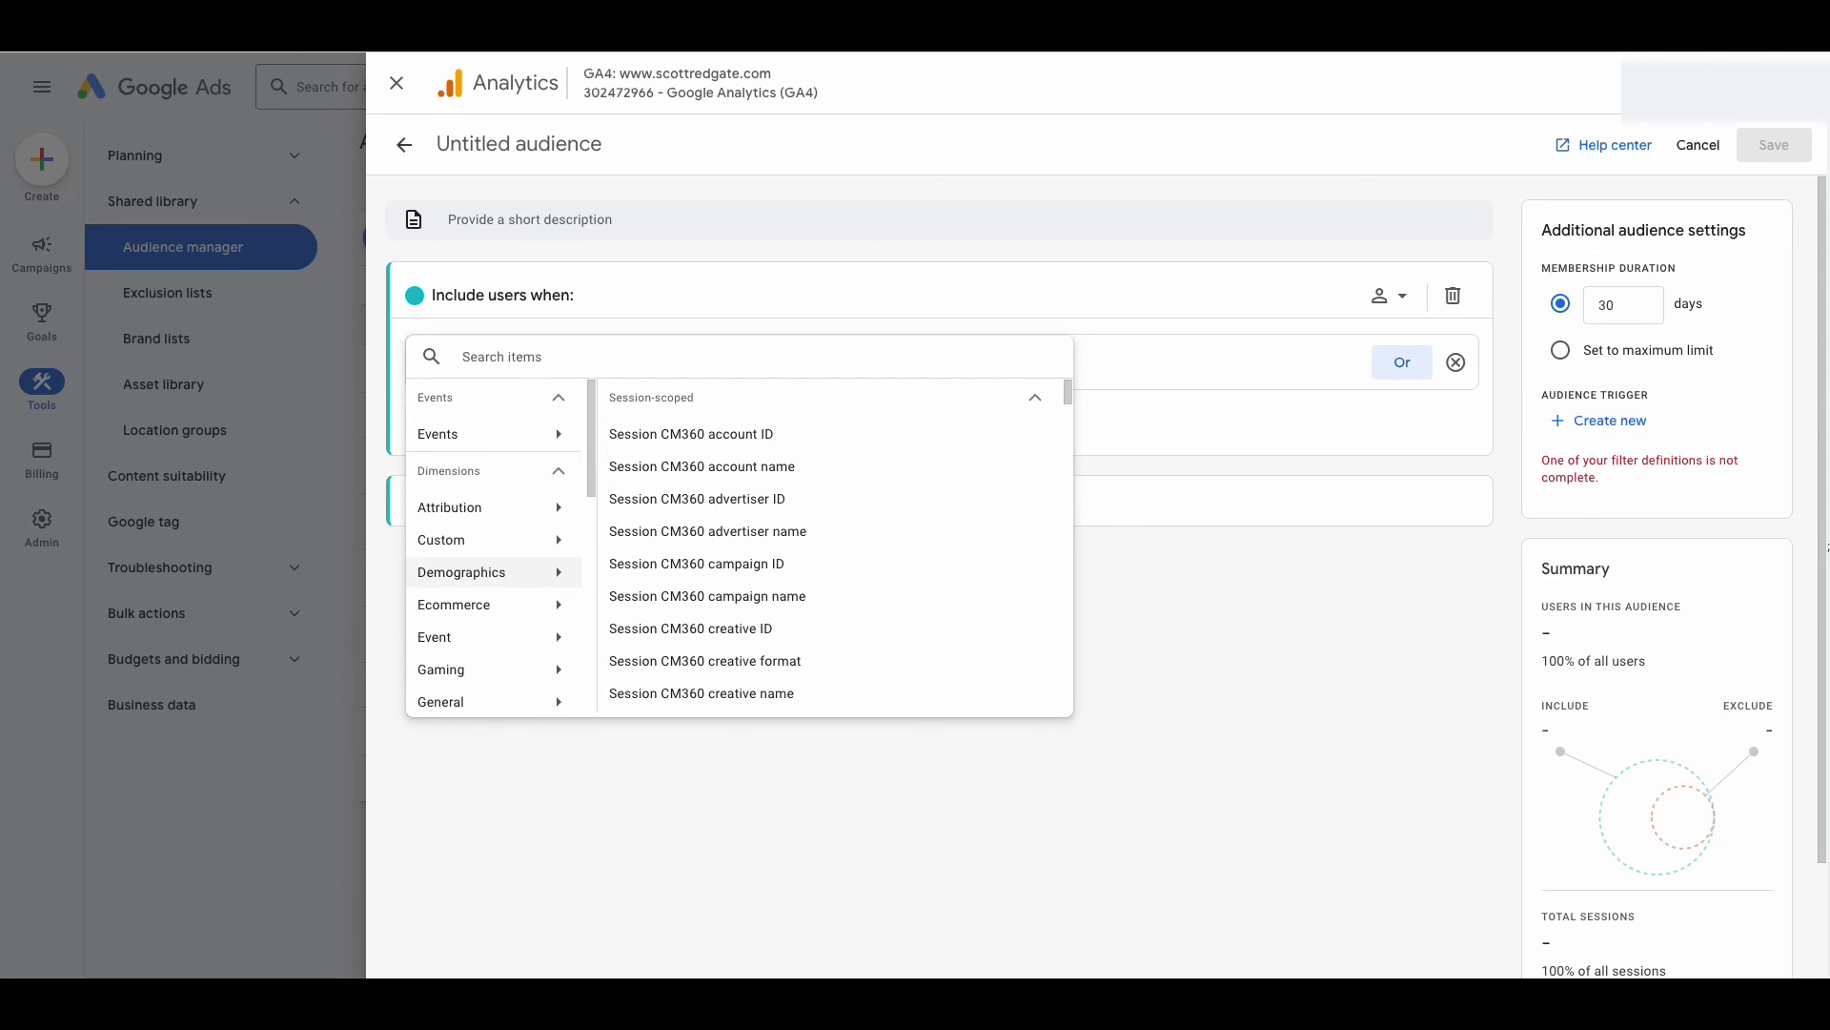
Close the untitled custom audience unsaved and bring up the new data segment choices
click(1206, 711)
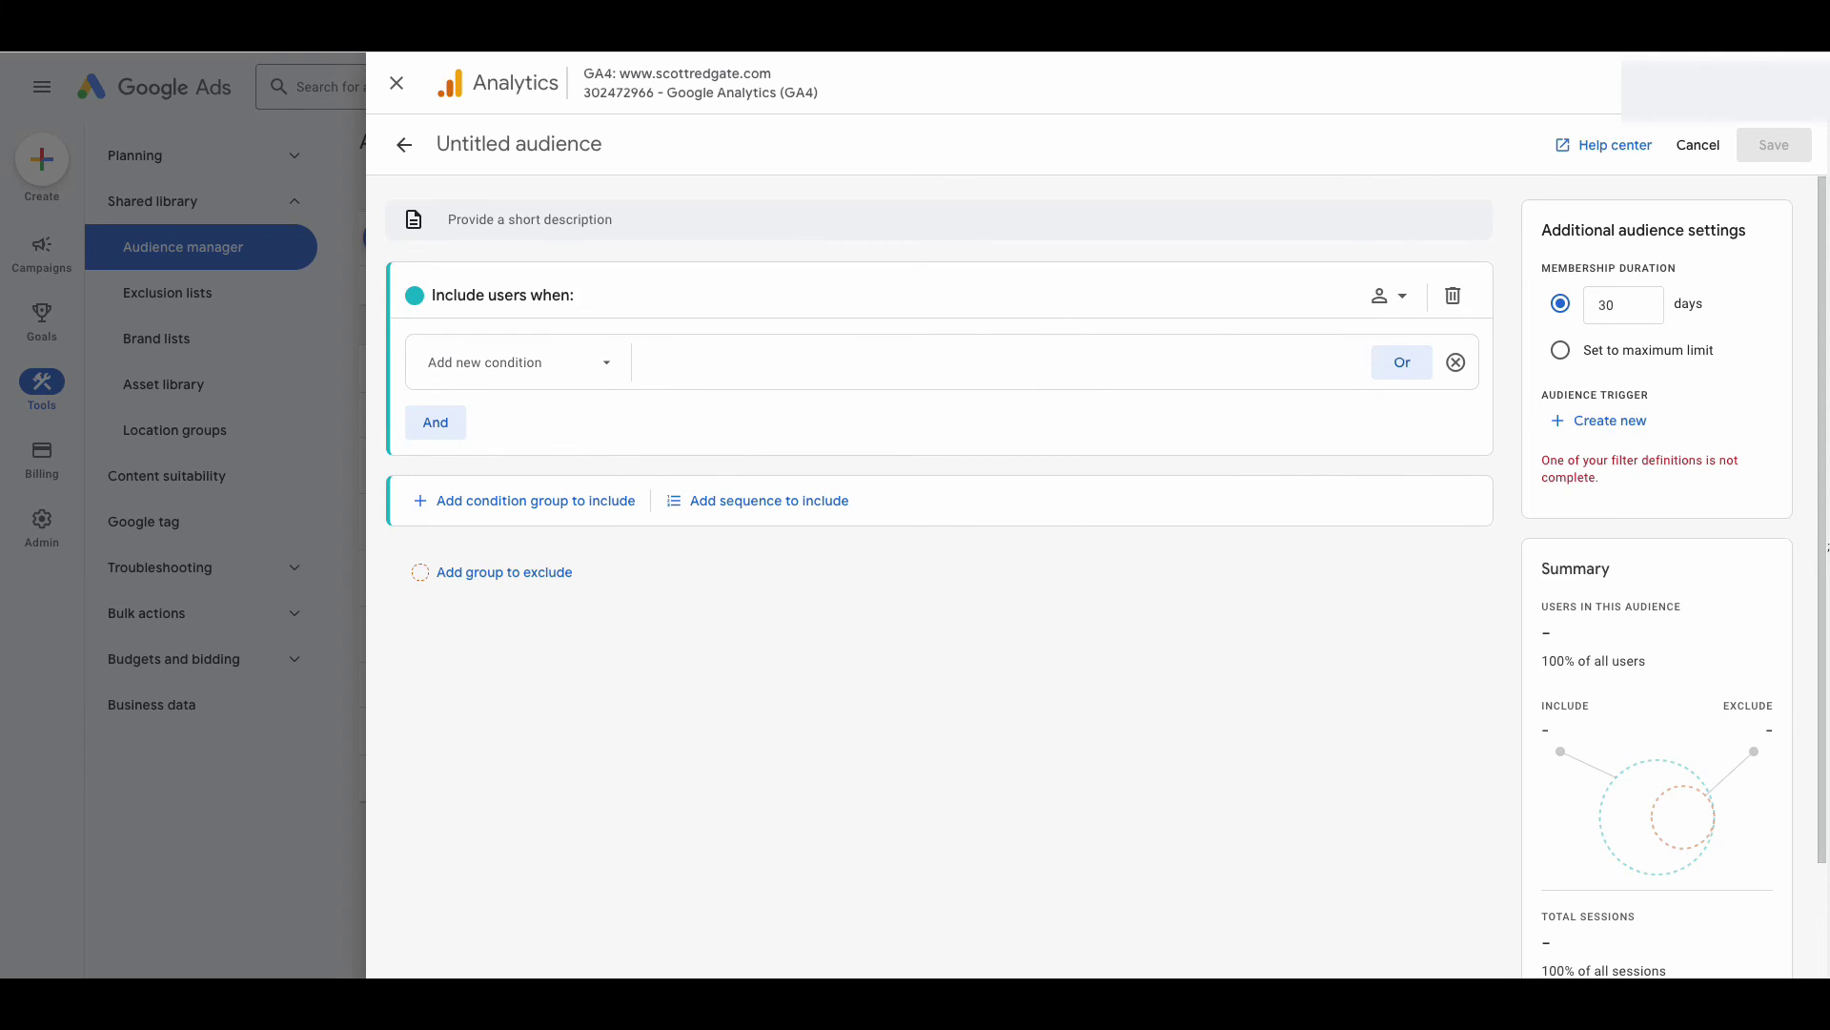
click(397, 83)
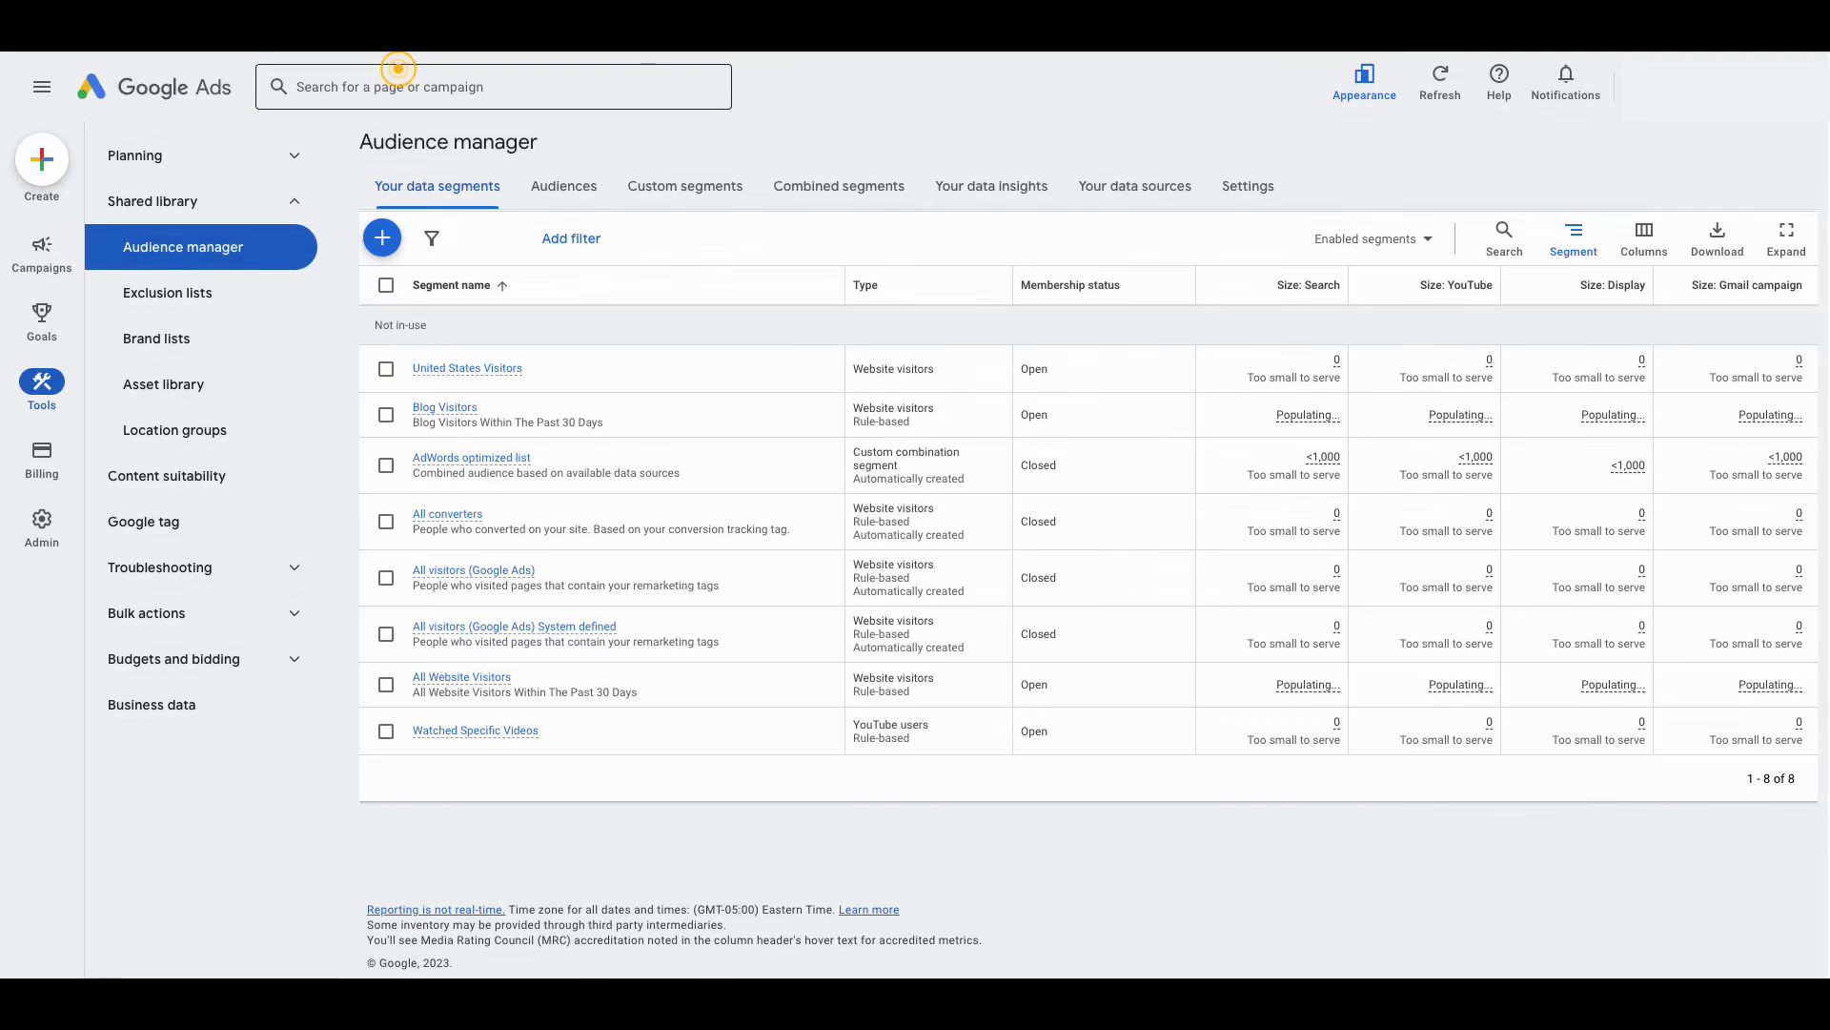
click(384, 239)
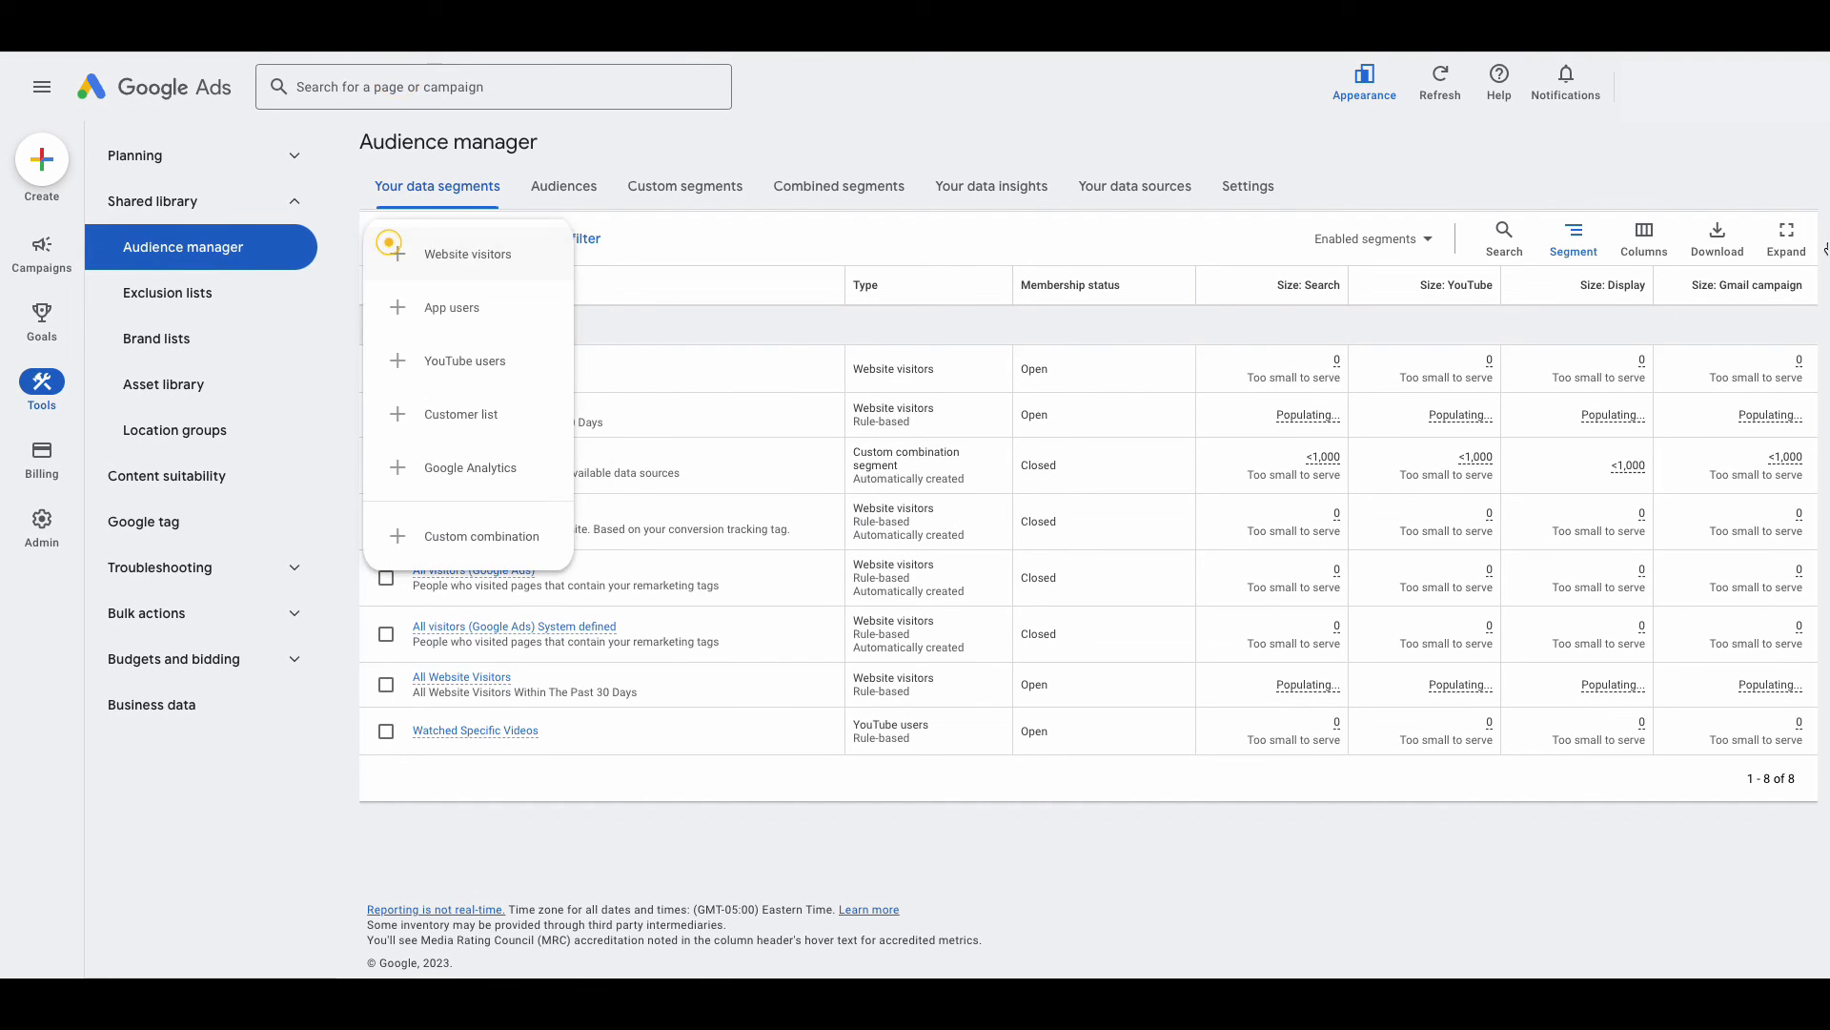